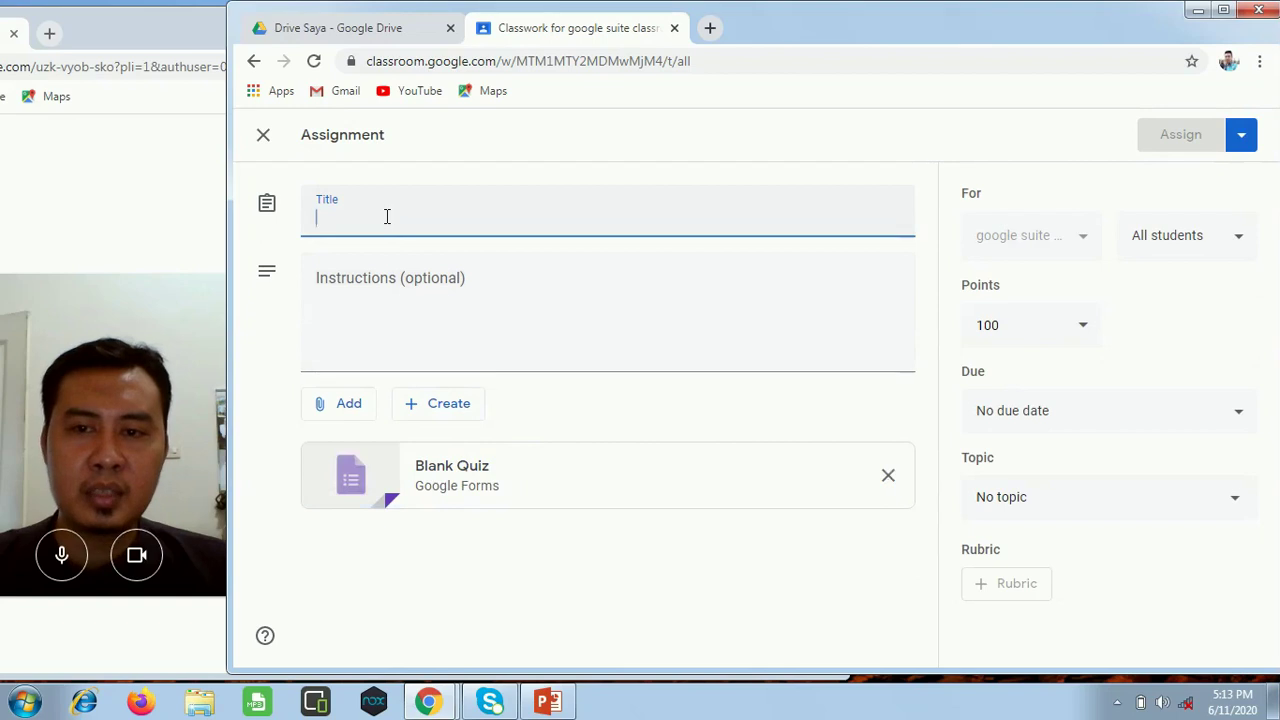
Step: Enter "UJIAN TENGAH SEMESTER MK SEJARAH" as the assignment title
text(UJIAN)
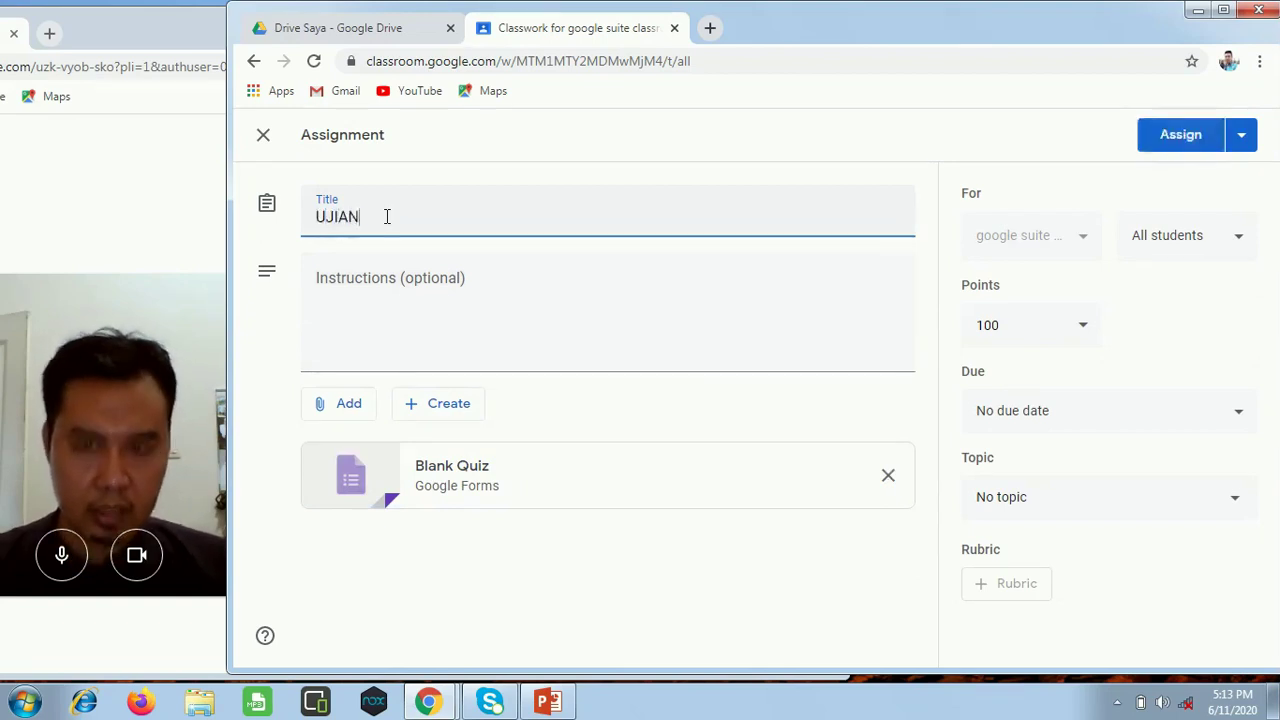
text( TENGAH S)
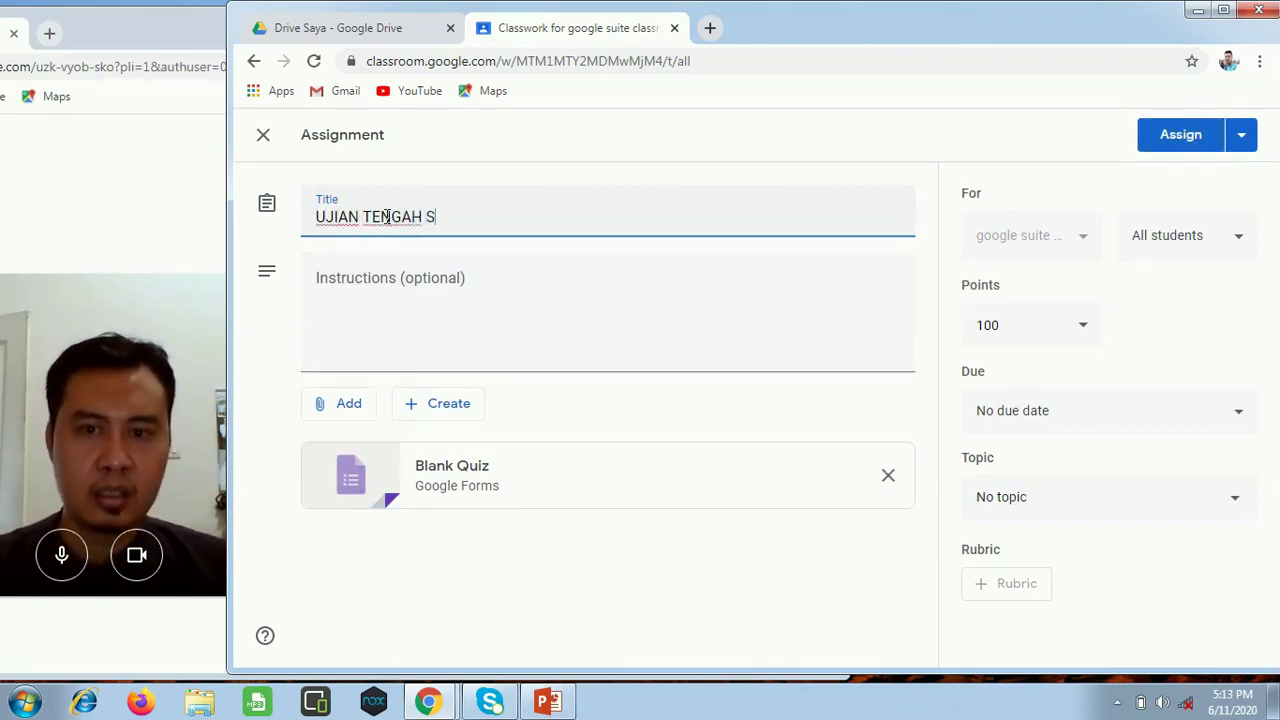
text(EMESTER)
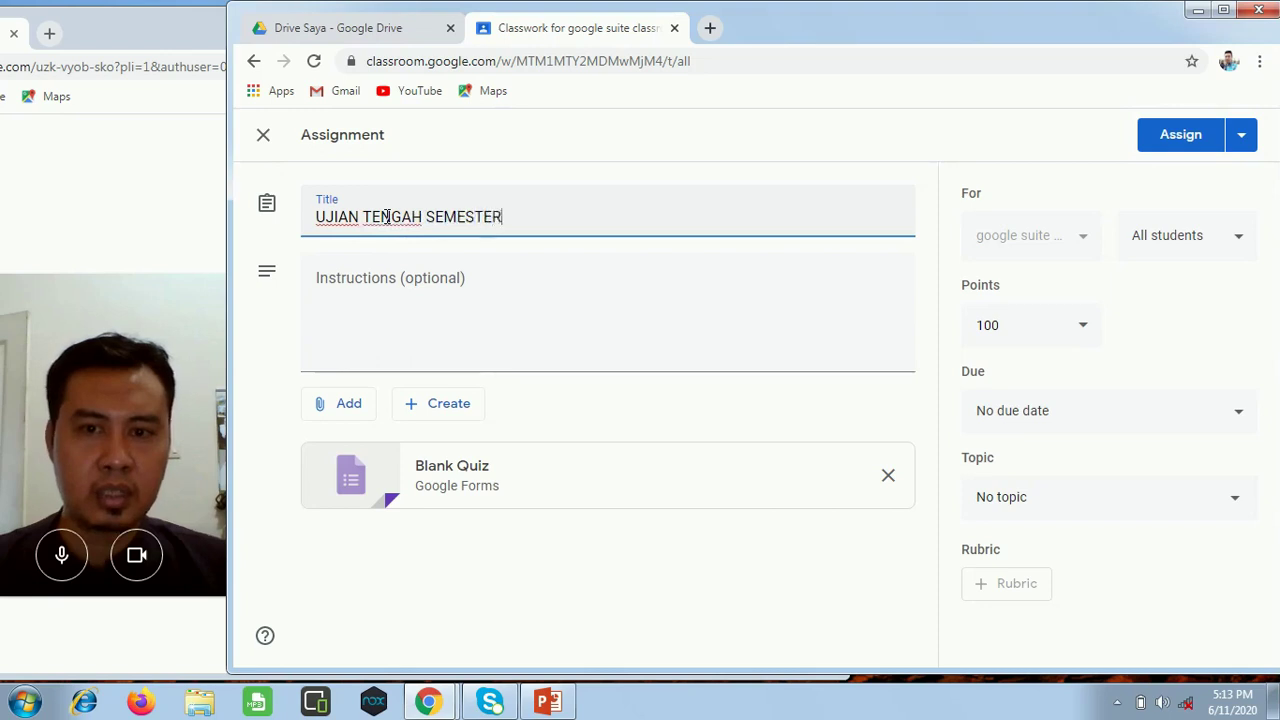
text( MK SEJARAH)
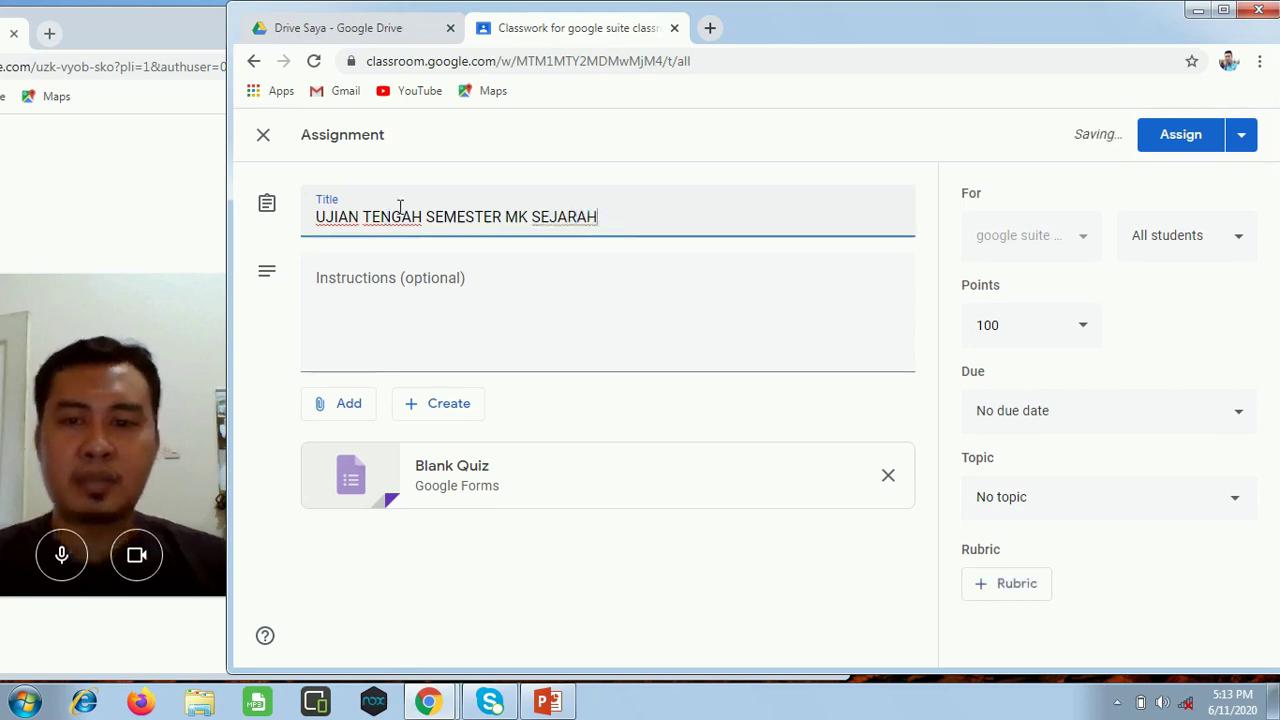
Step: Fill in the assignment instructions with "JAWABLAH SEMUA PERTANYAAN DENGAN BENAR"
click(462, 292)
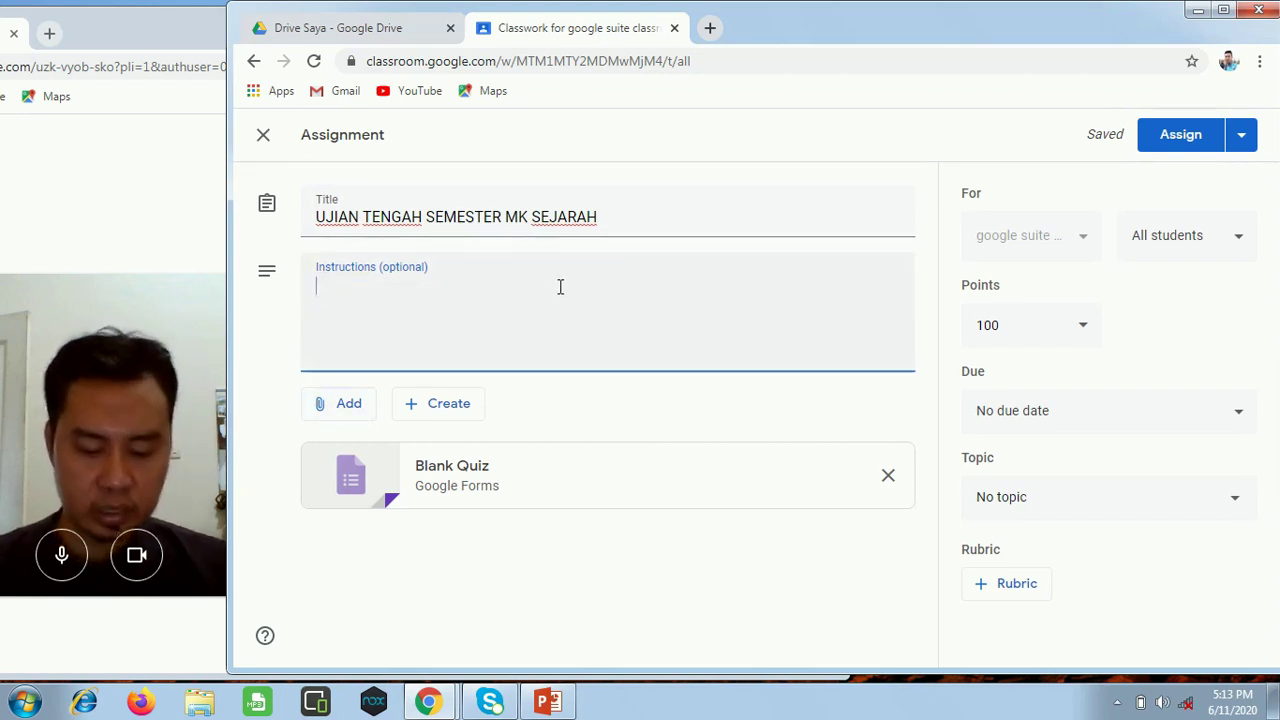
text(JAWABLAH)
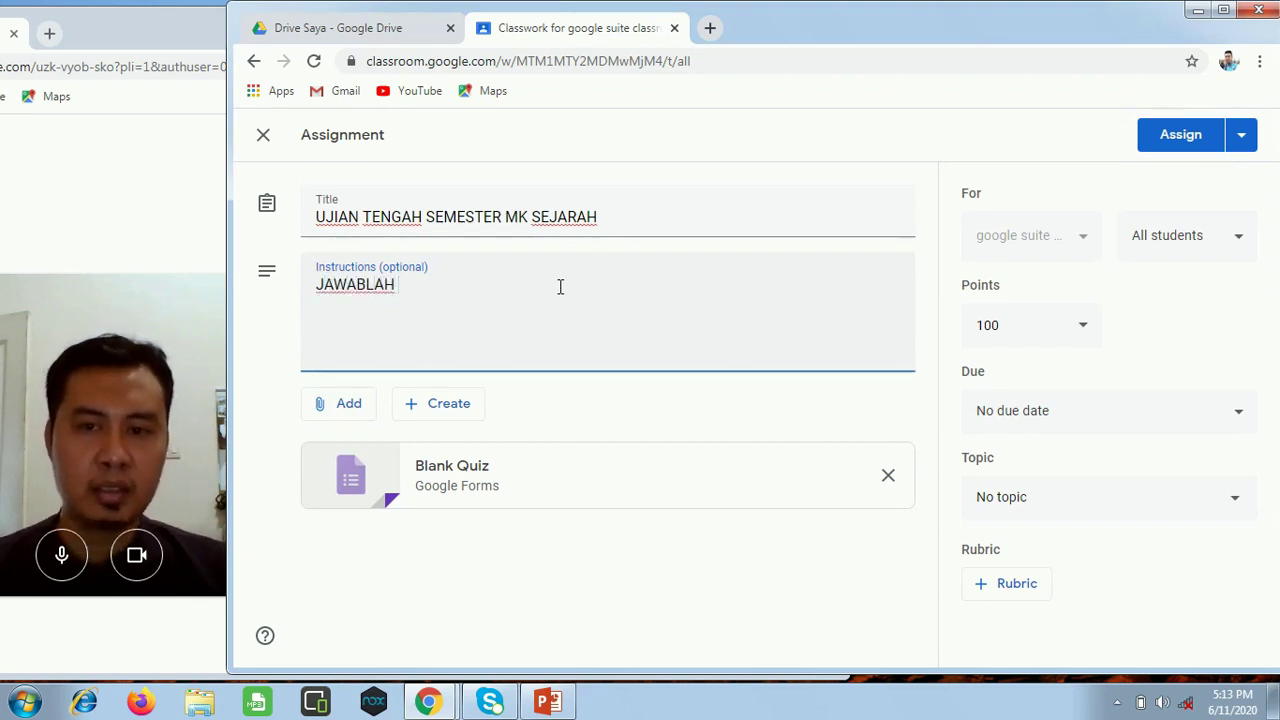
text( SEMUA E)
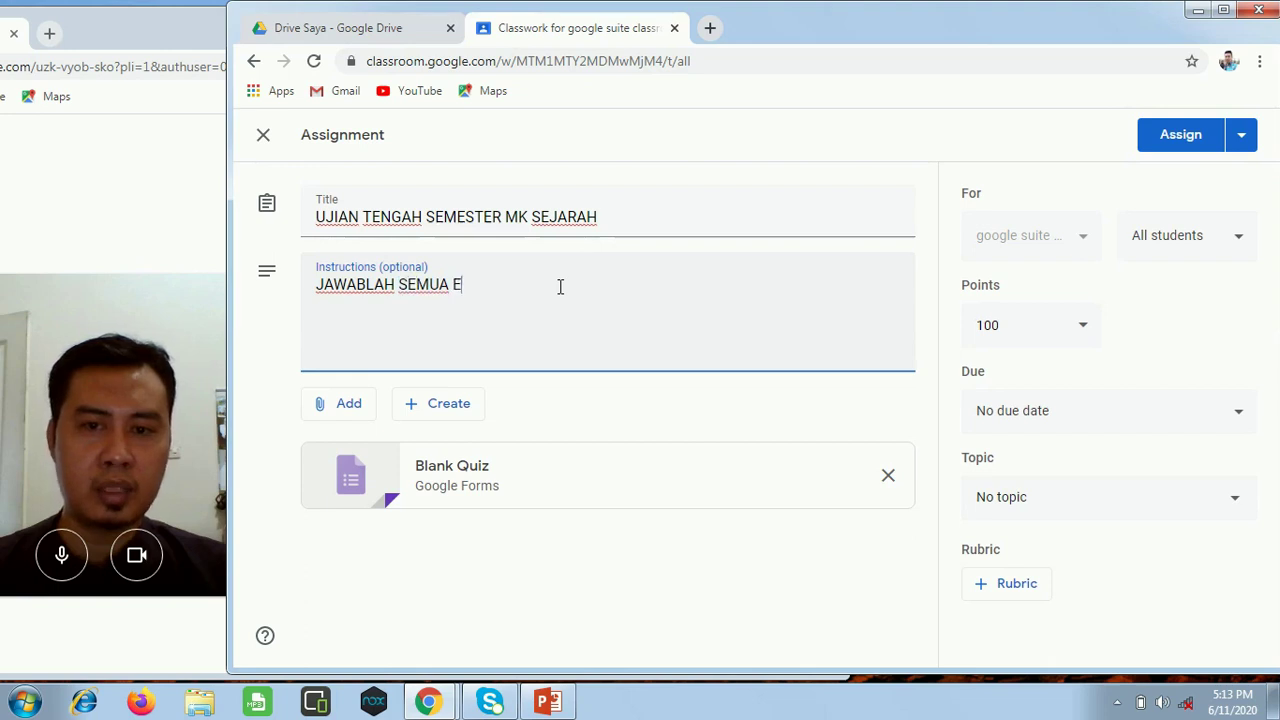
key(BackSpace)
text(PERTAN)
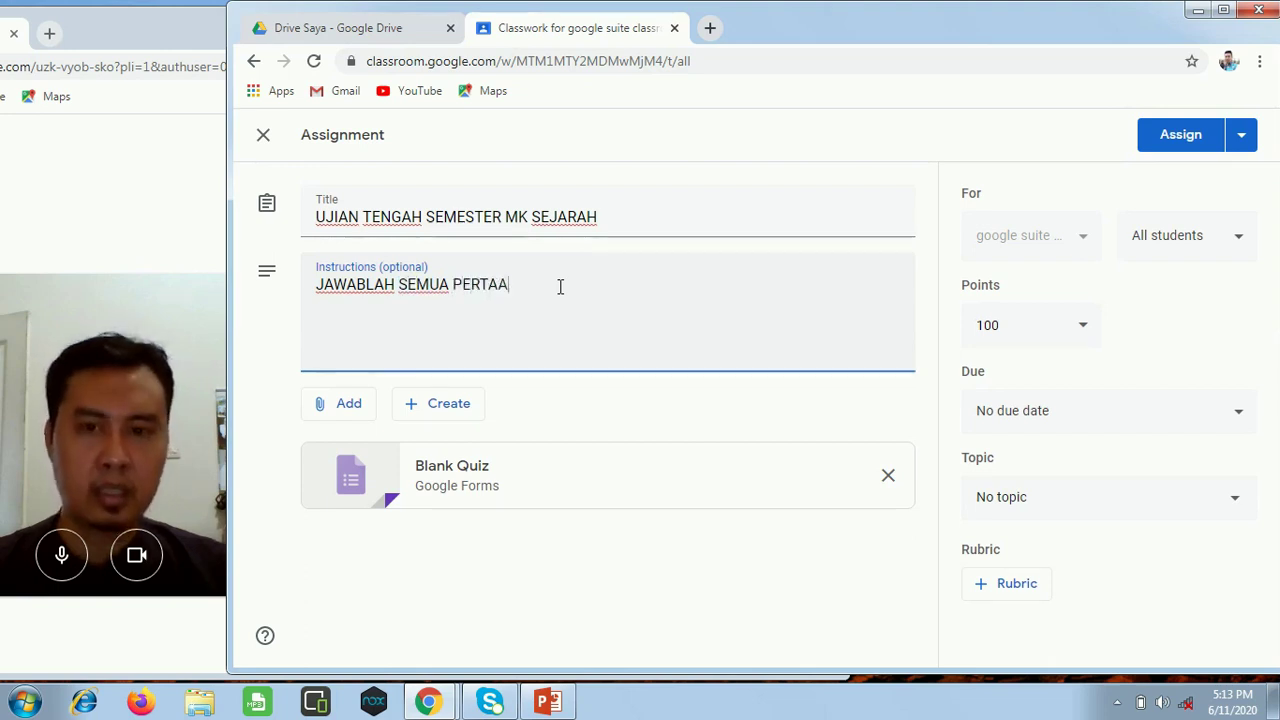
text(NY)
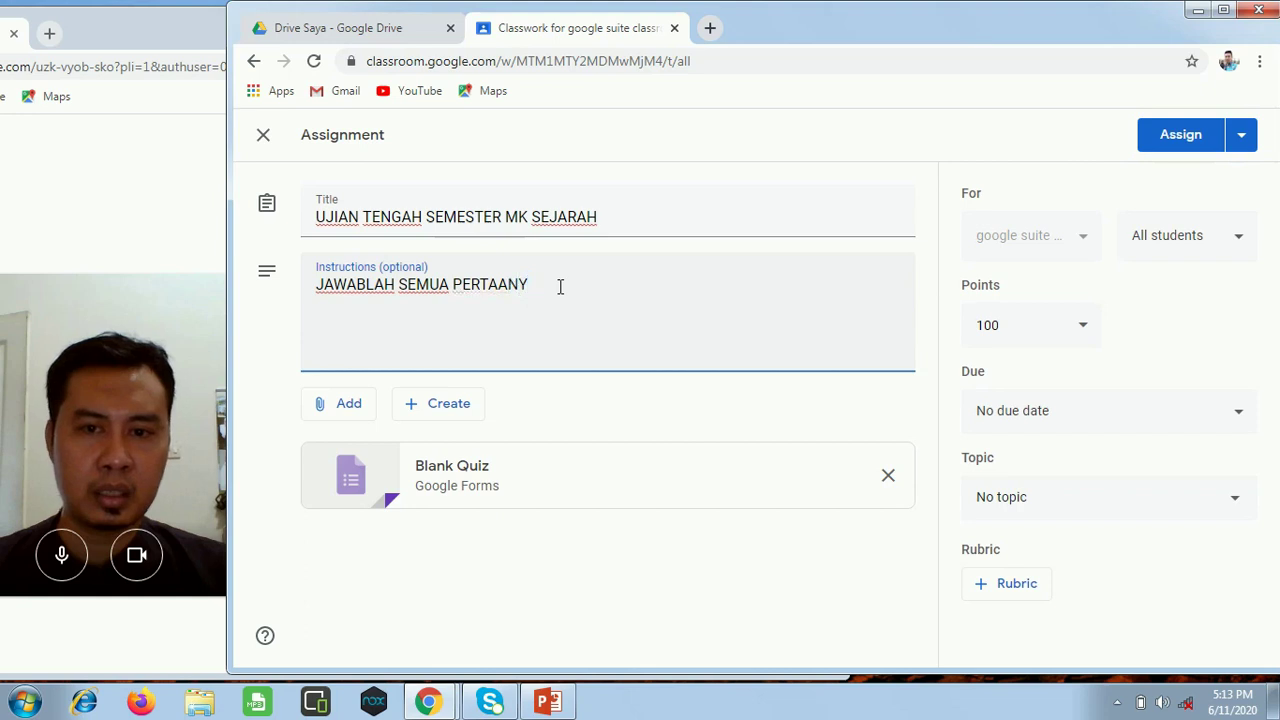
key(BackSpace)
key(BackSpace)
key(BackSpace)
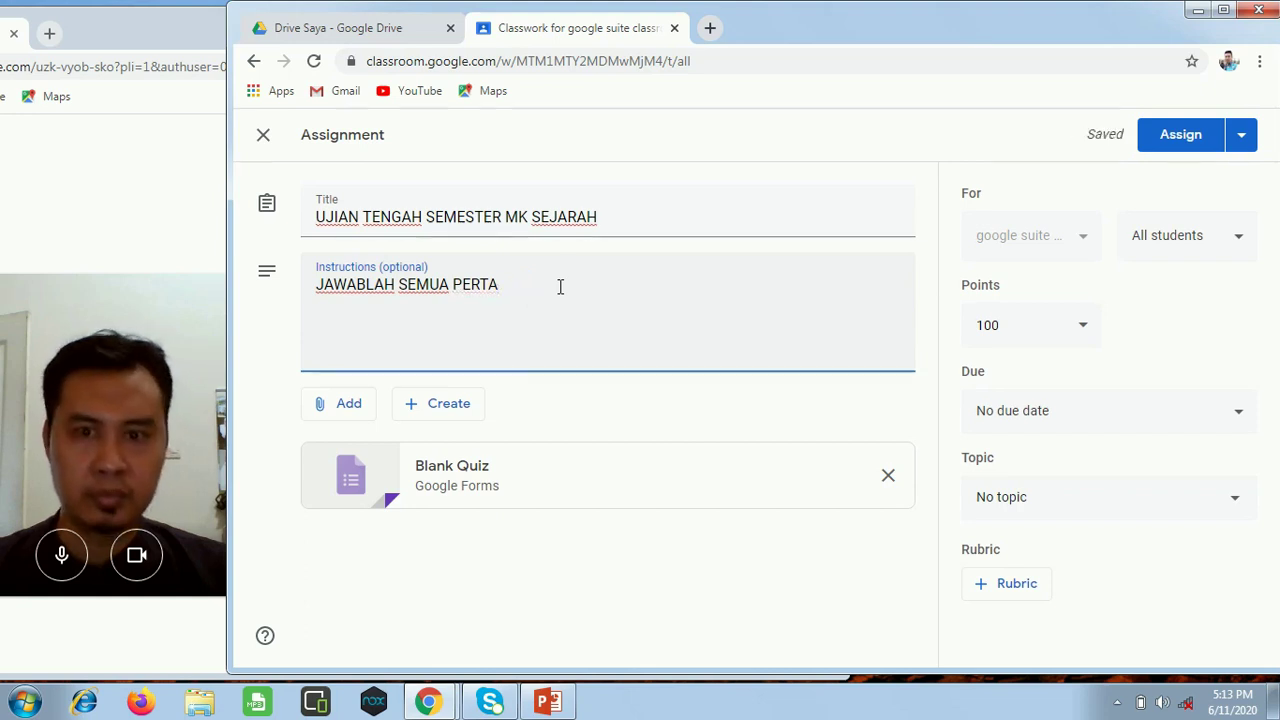
text(NYAAN)
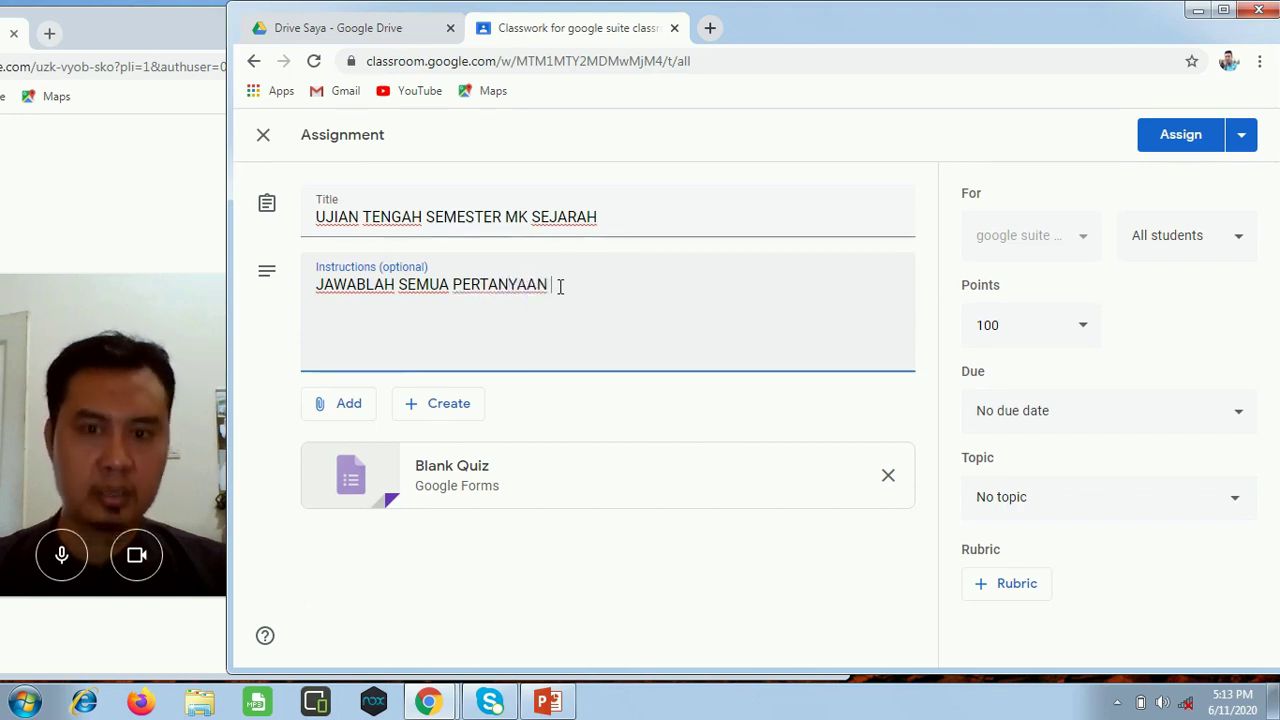
text( DENGAN )
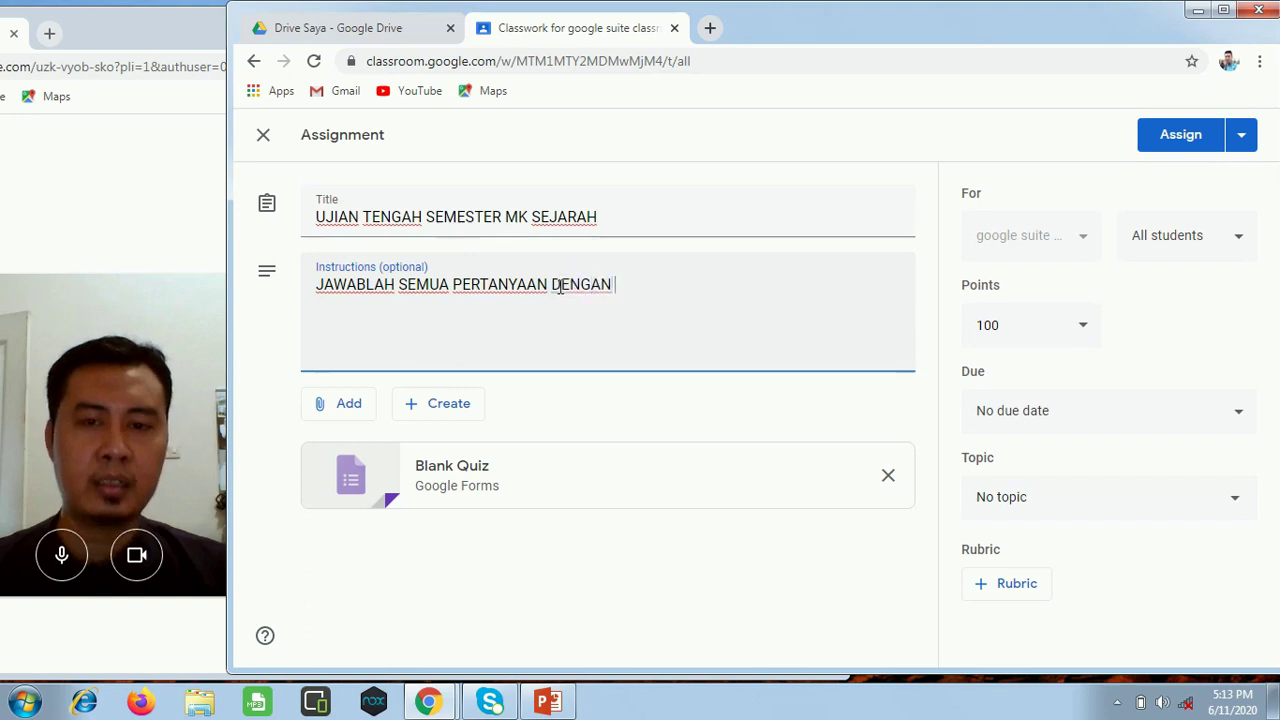
text(BENAR)
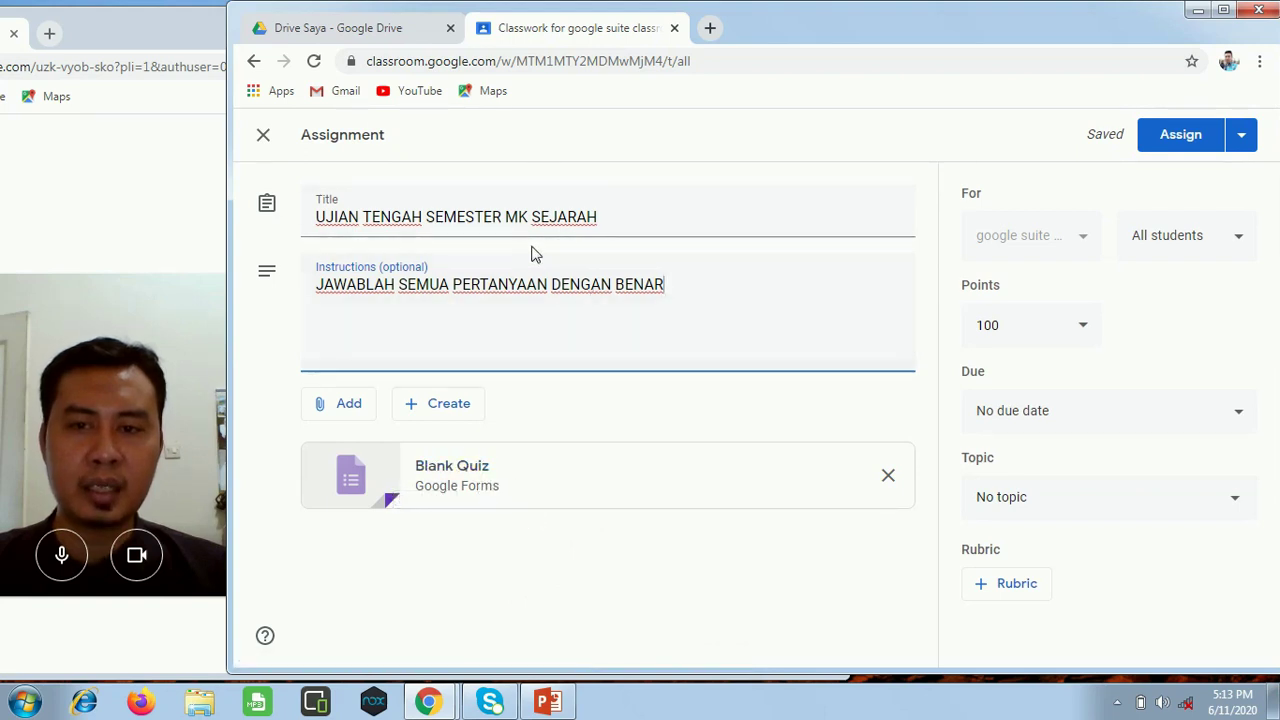
Step: Open the attached Blank Quiz form in Google Forms and replace its heading with "SEJARAH INDONESIA"
click(517, 487)
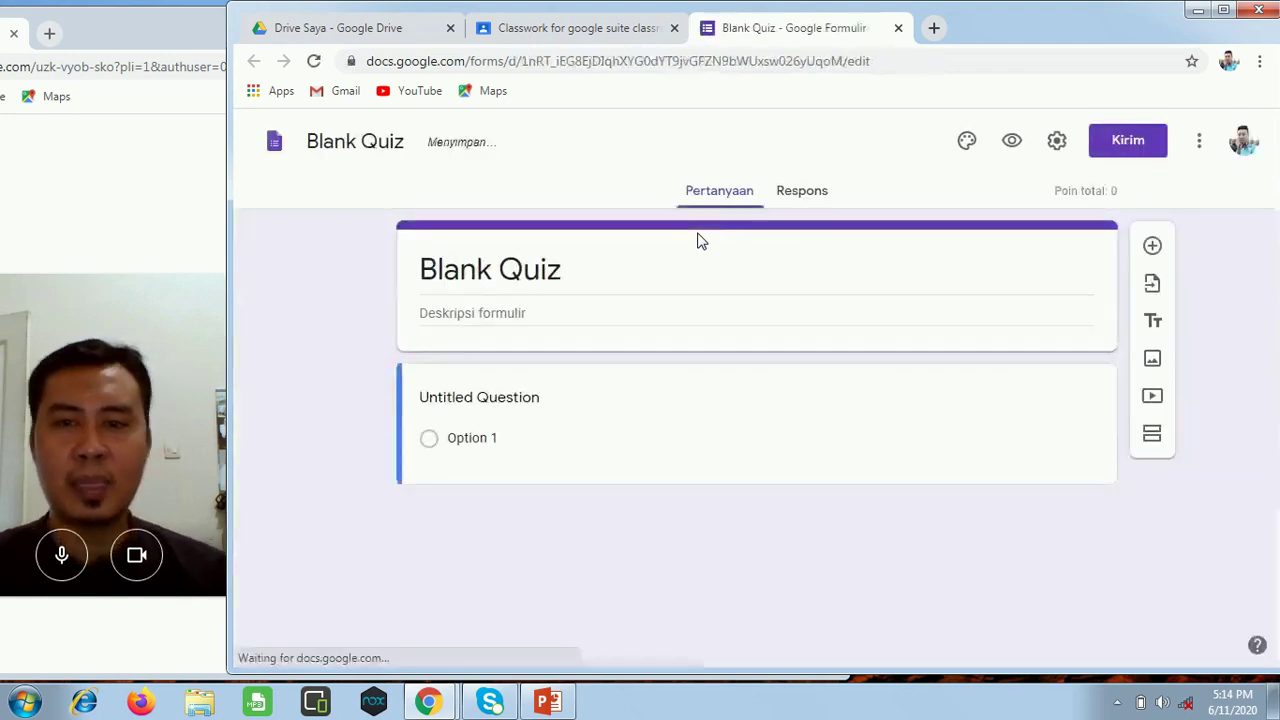
triple_click(563, 272)
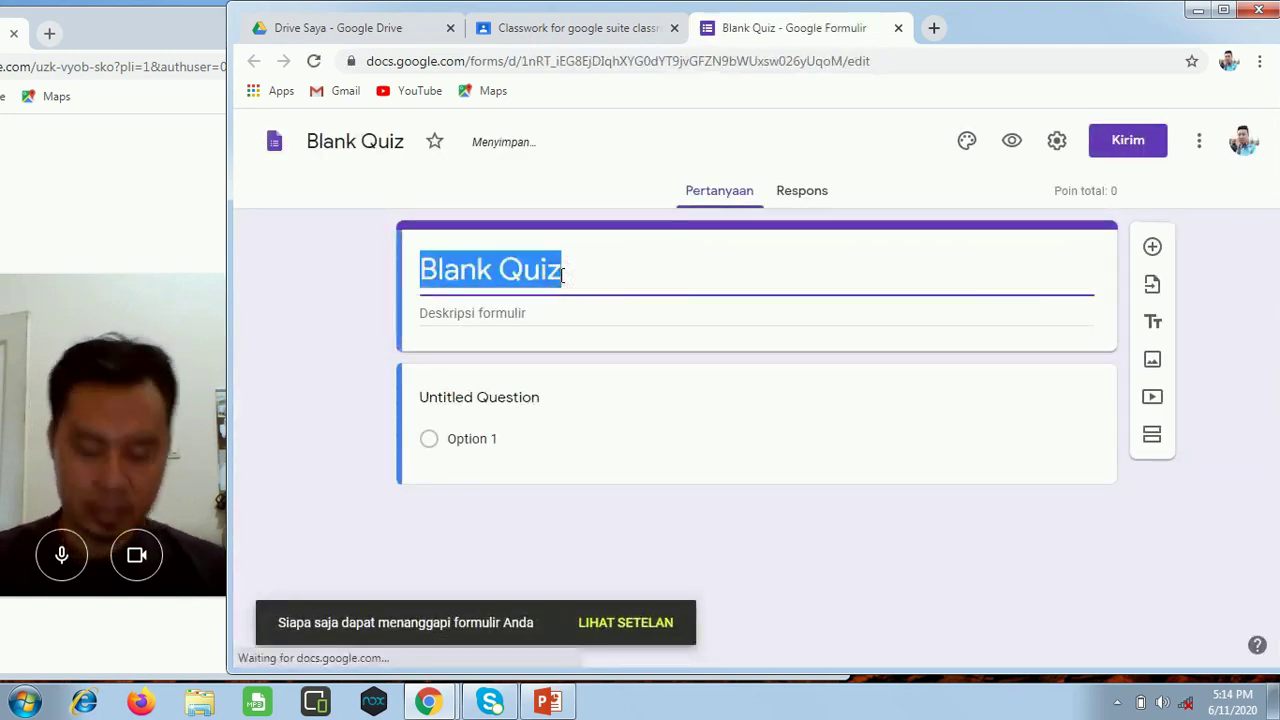
text(SEJARA)
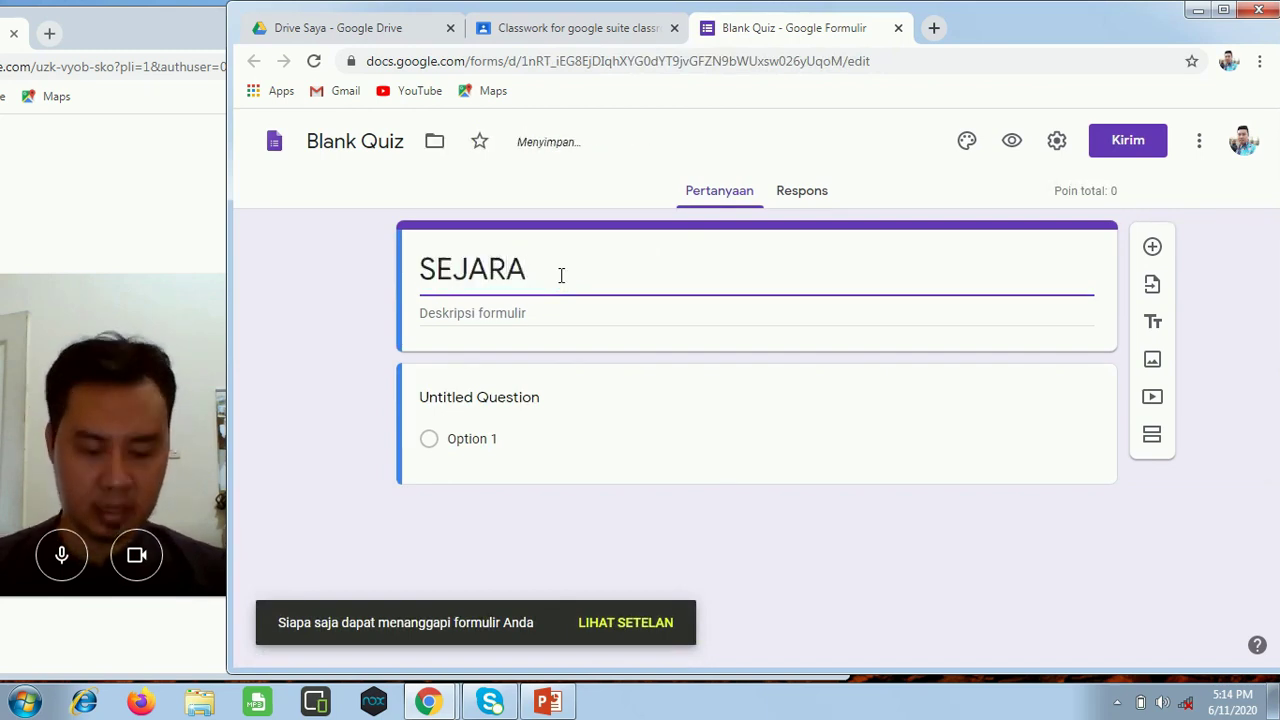
text(H INDO)
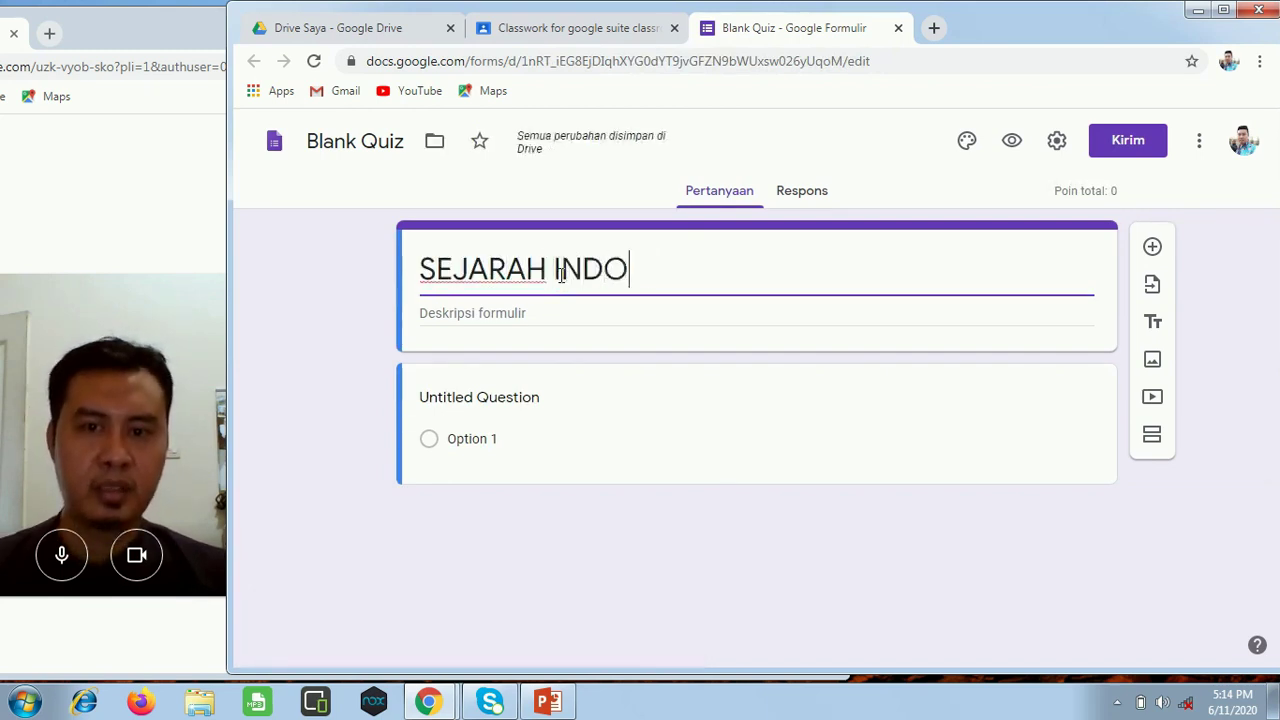
text(NESIA)
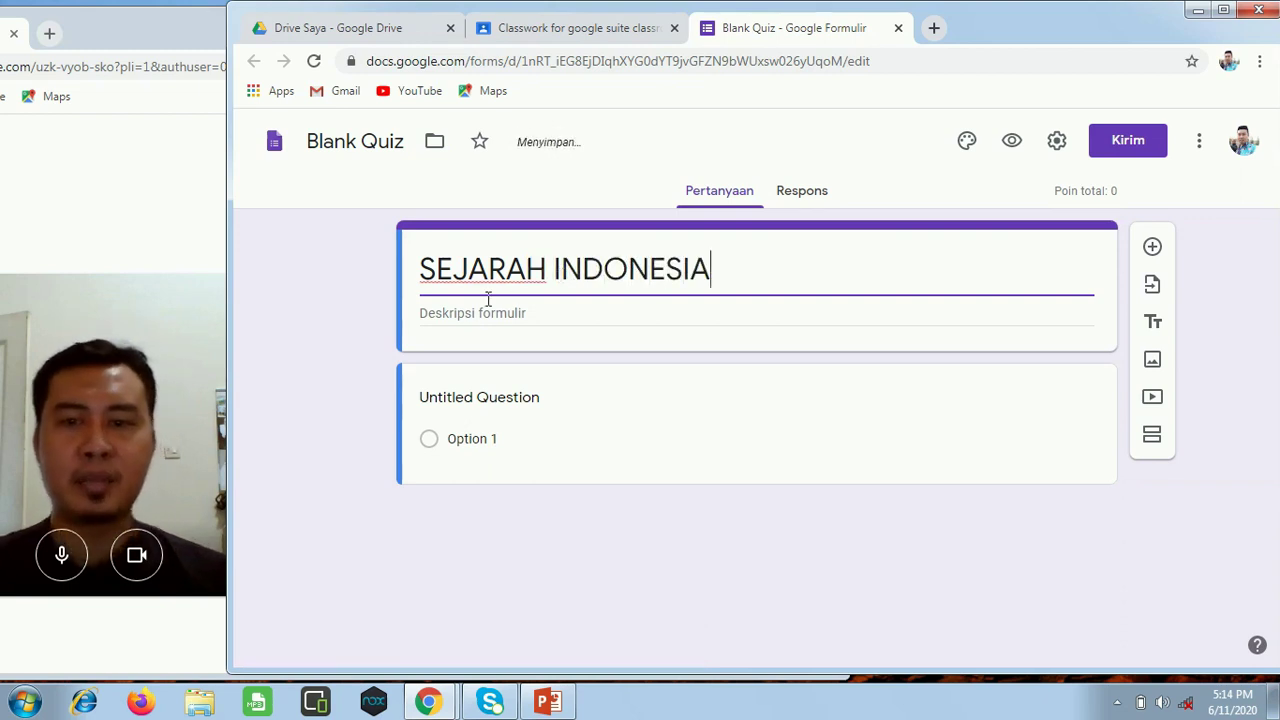
Step: Add the form description "MAKA KULIAH SEJARAH INDONESIA UNIVERSITAS KAMPUS MERDEKA"
click(480, 312)
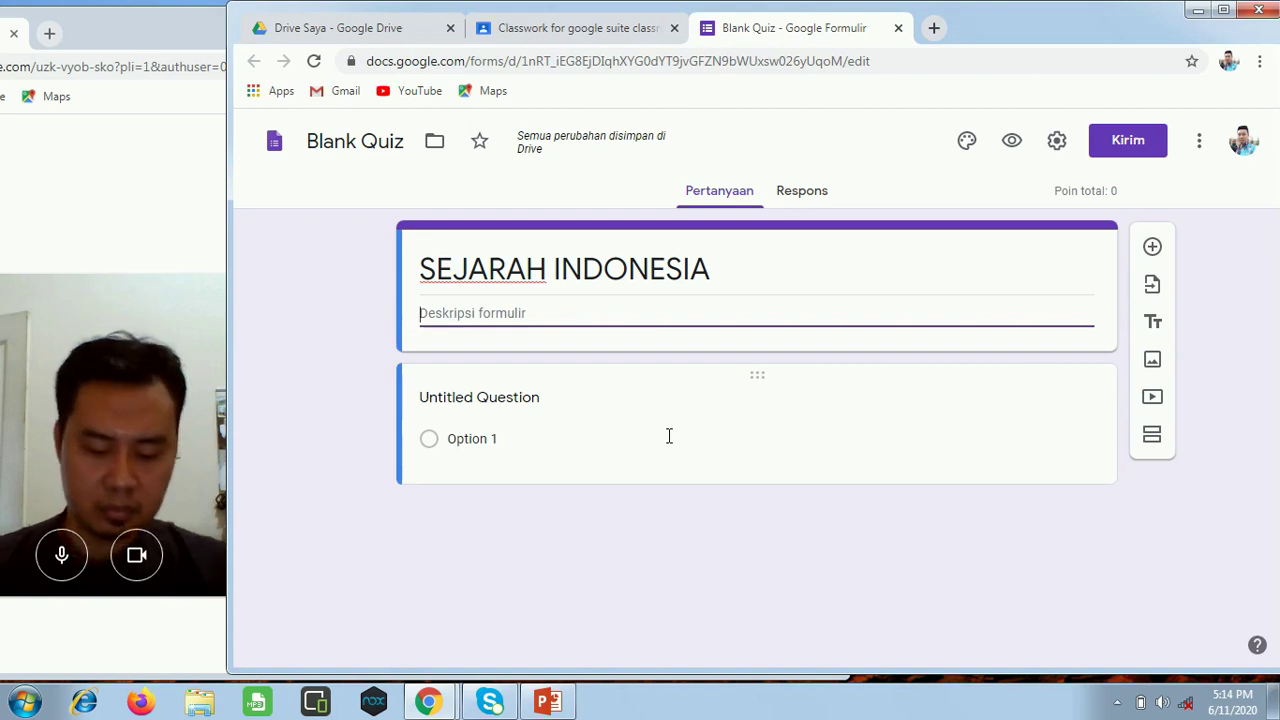
text(MAKA )
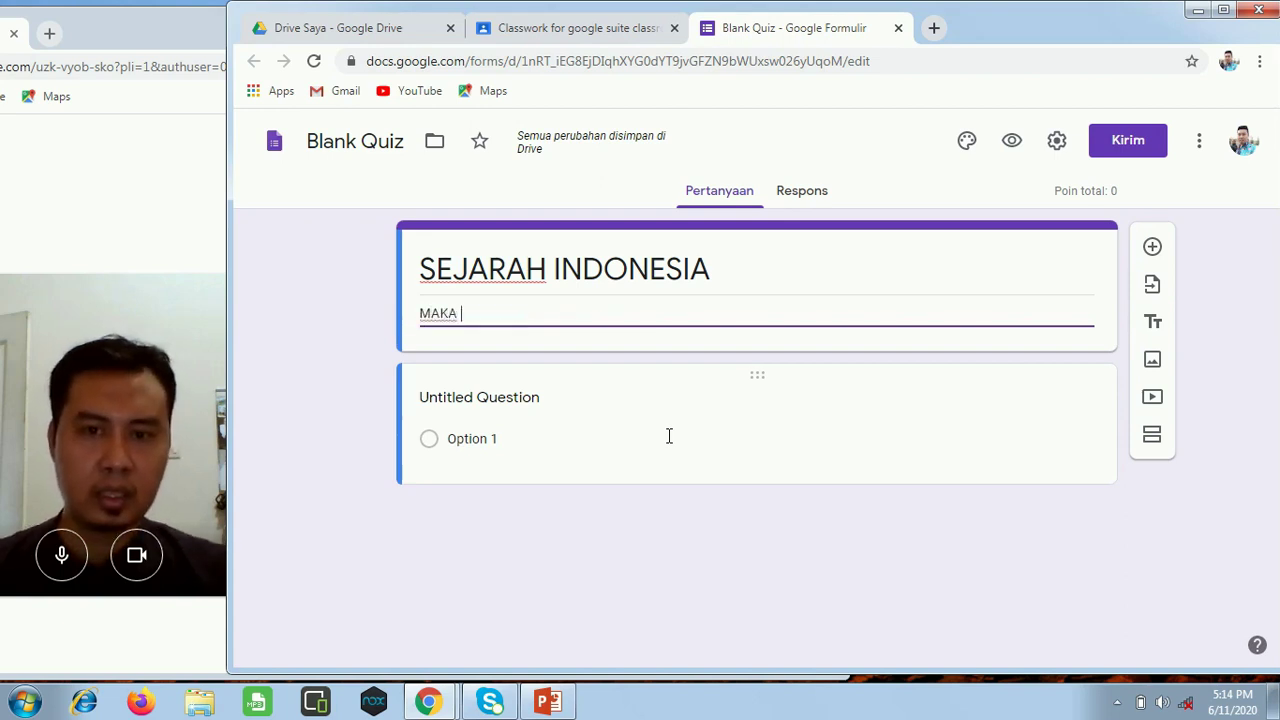
text(KULIAH SEJAR)
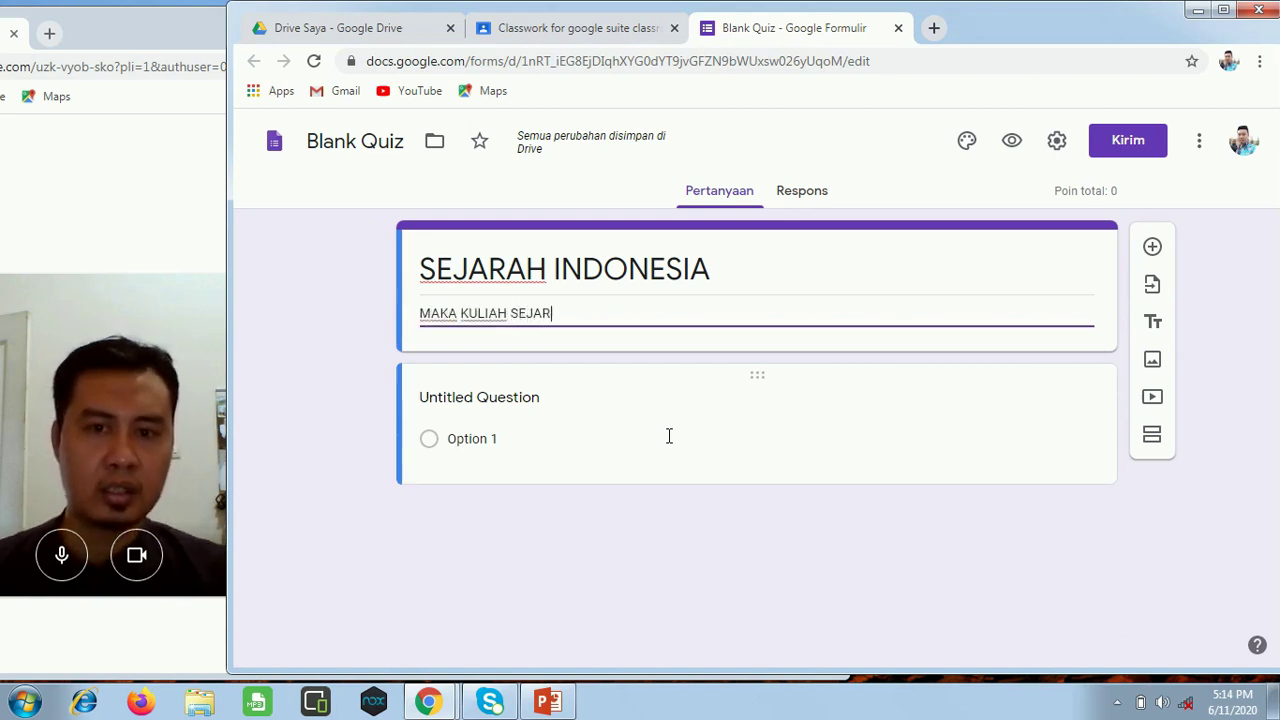
text(AH INDONESI)
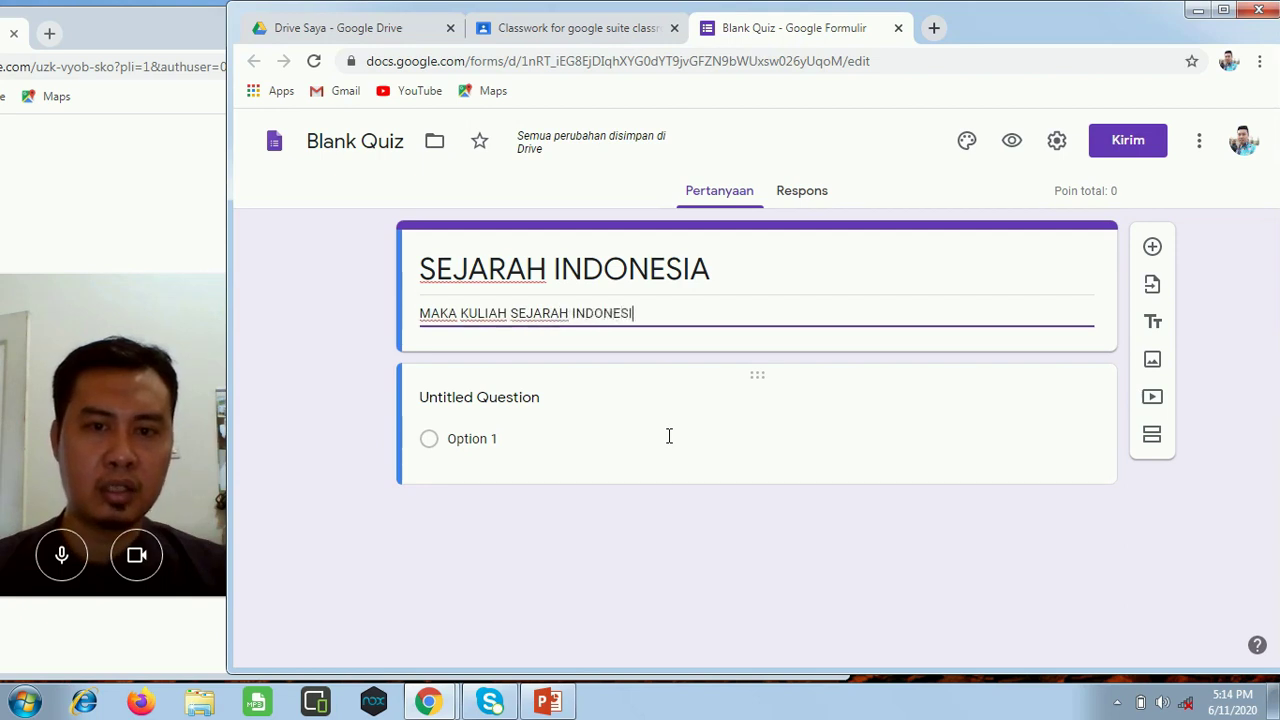
text(A UNIVERSITAS)
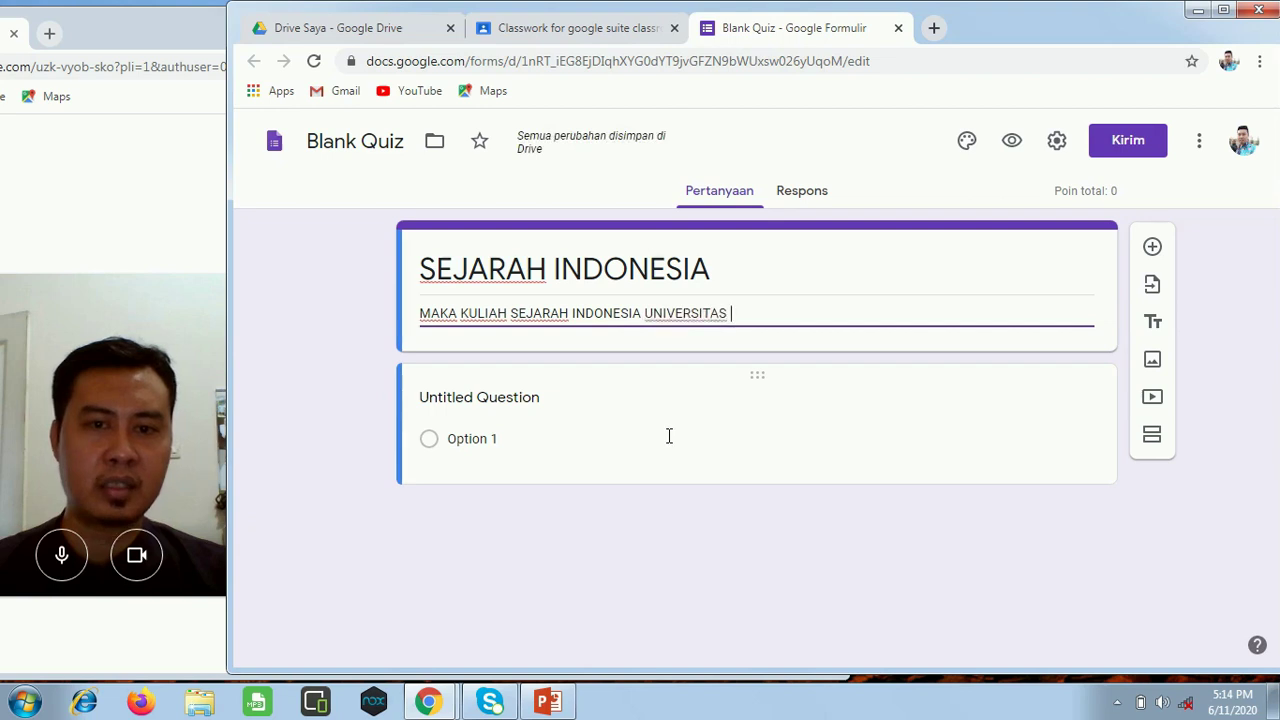
text( KAMPUS MERDEKA)
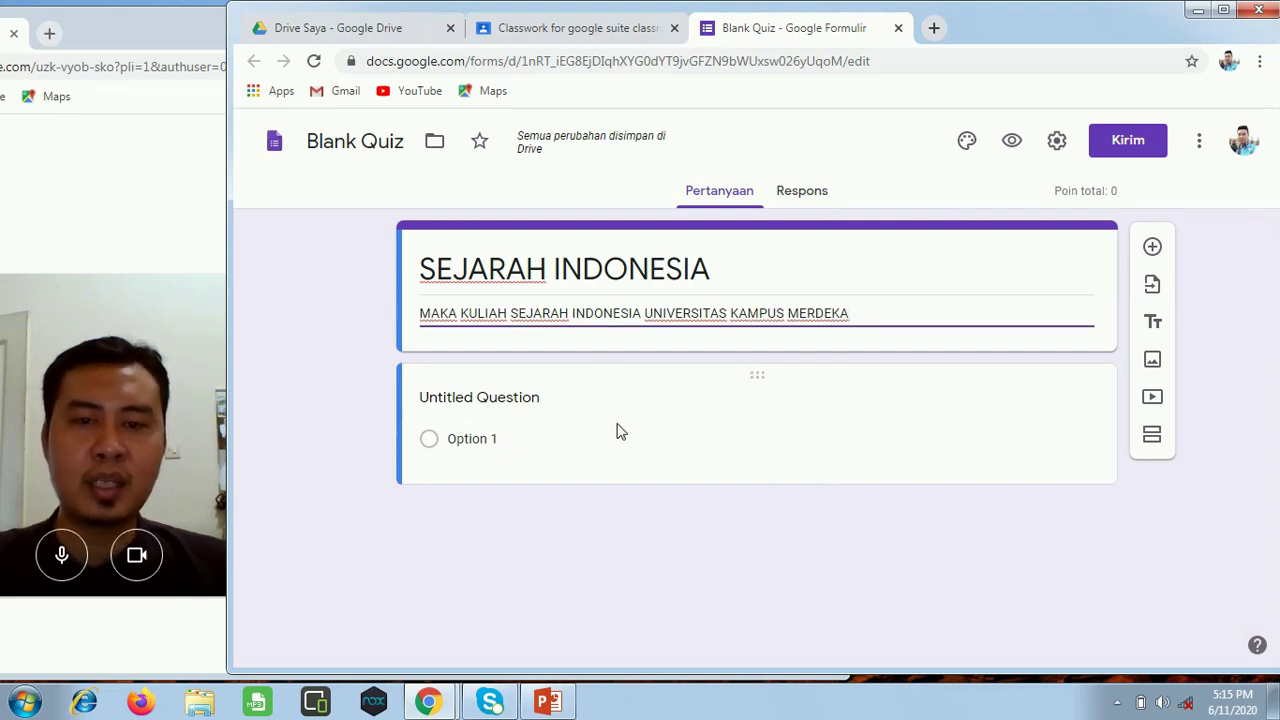
Step: Replace the untitled question's text with "INDONESIA MERDEKA PADA TAHUN" and choose Pilihan ganda as its question type
click(542, 394)
scroll(1243, 487, down, 1)
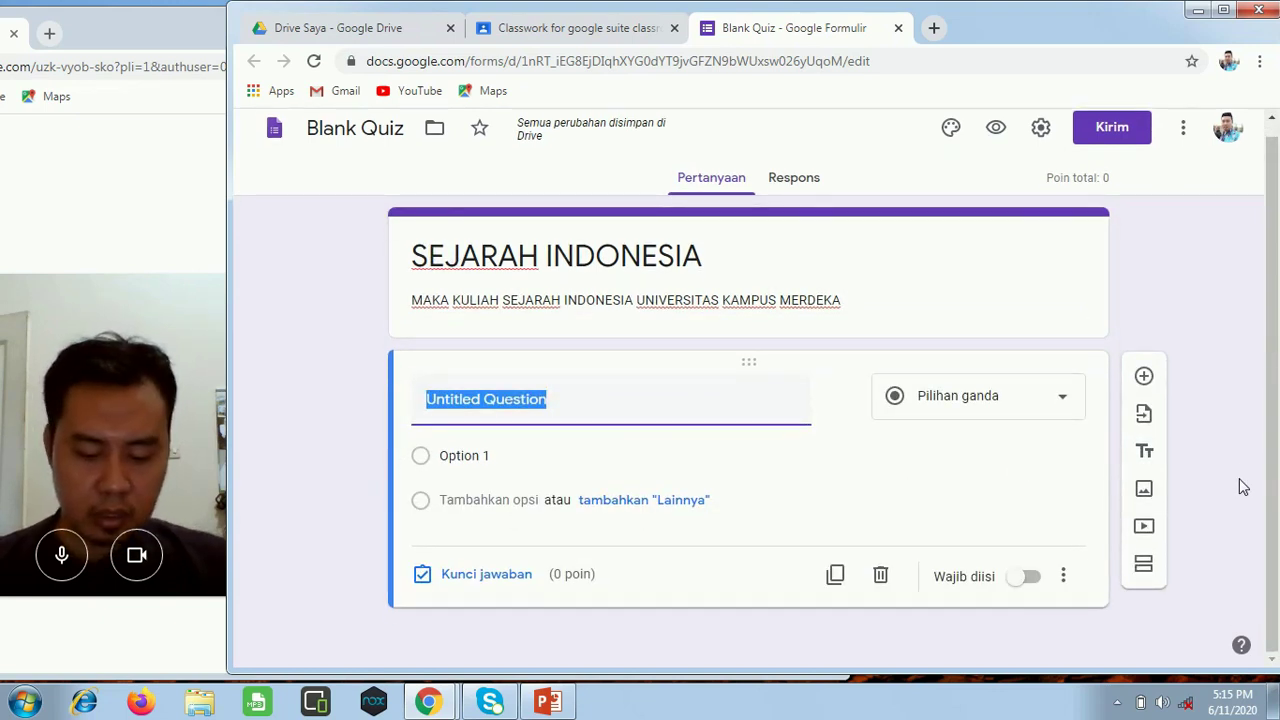
text(INDO)
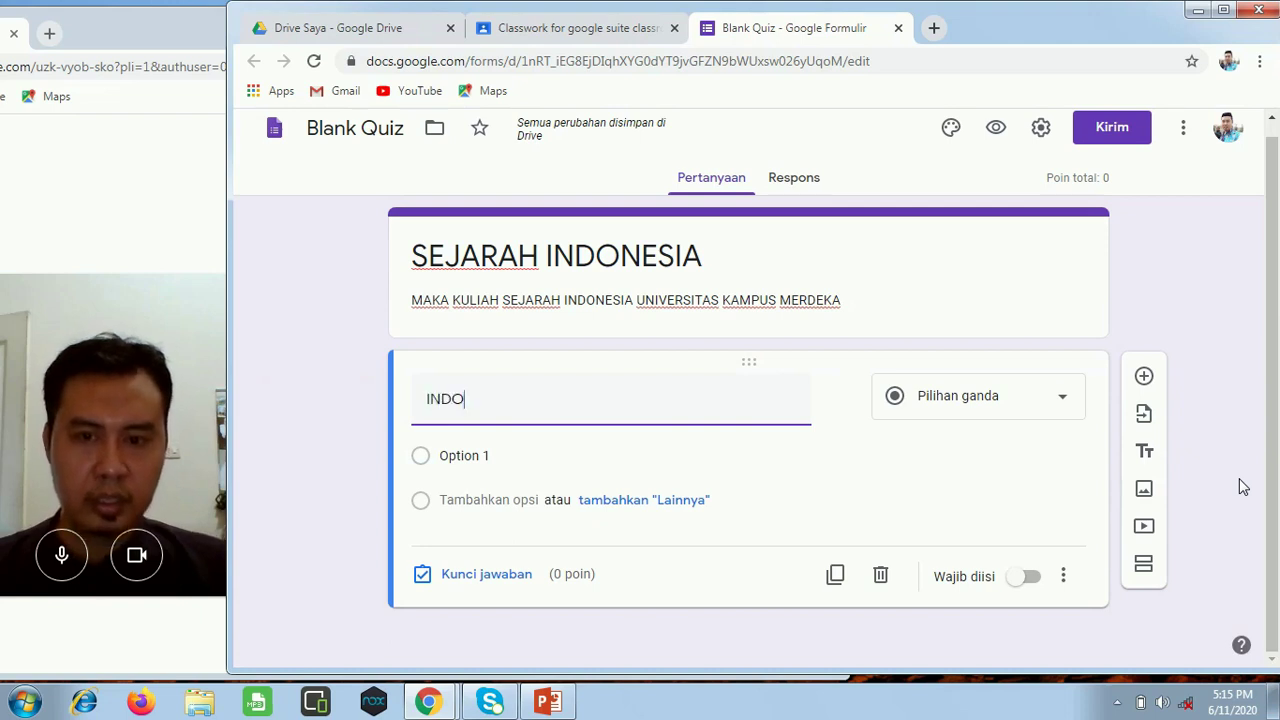
text(NESIA MERDEKA PAD)
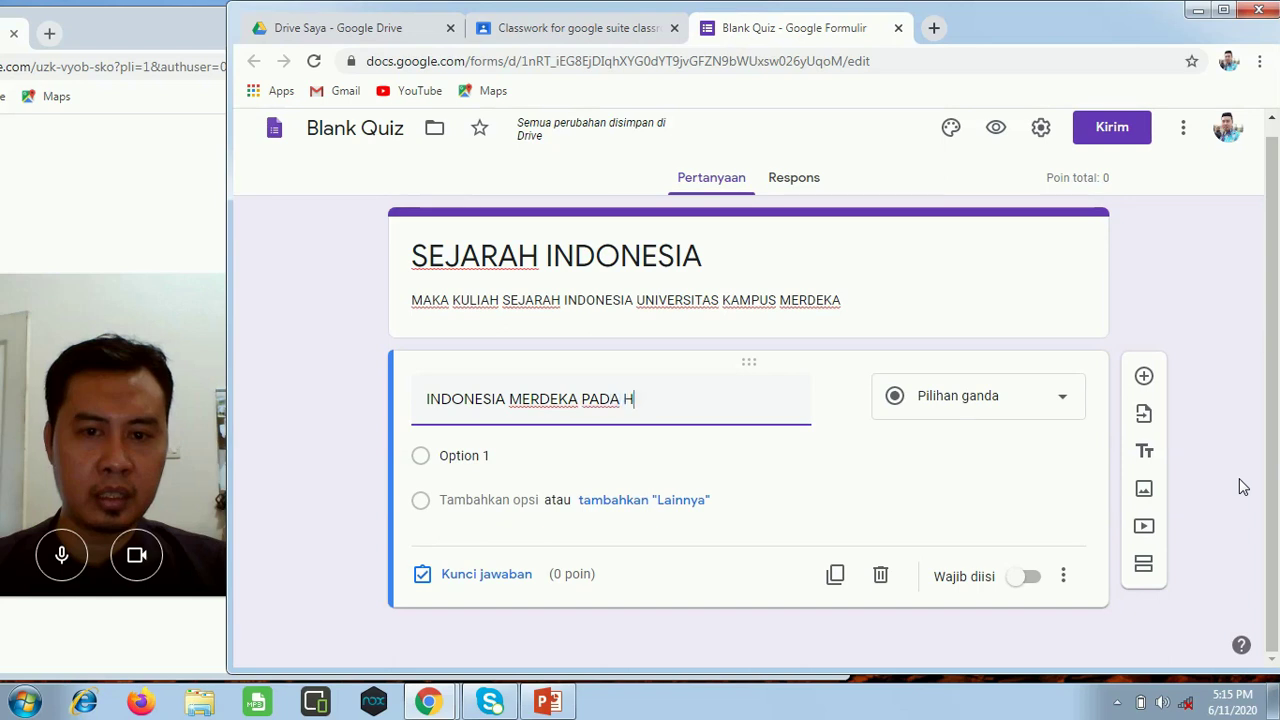
text(A TAHUN)
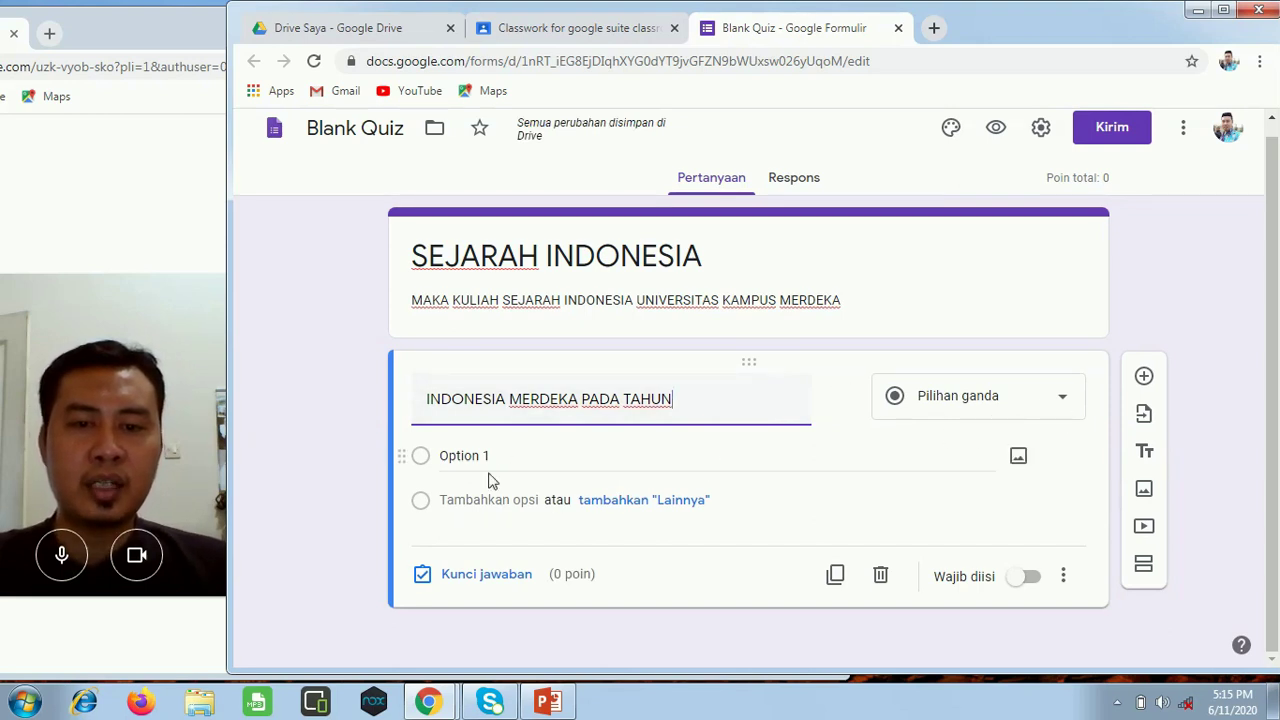
click(1060, 405)
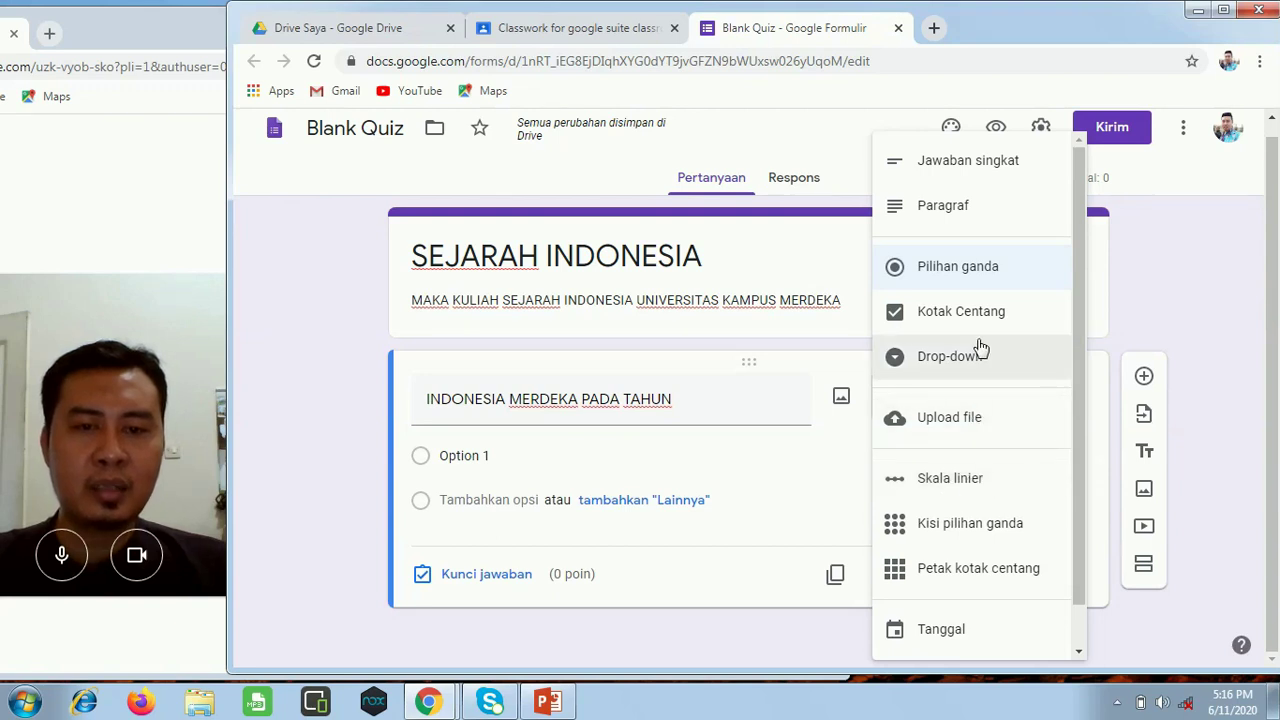
click(972, 281)
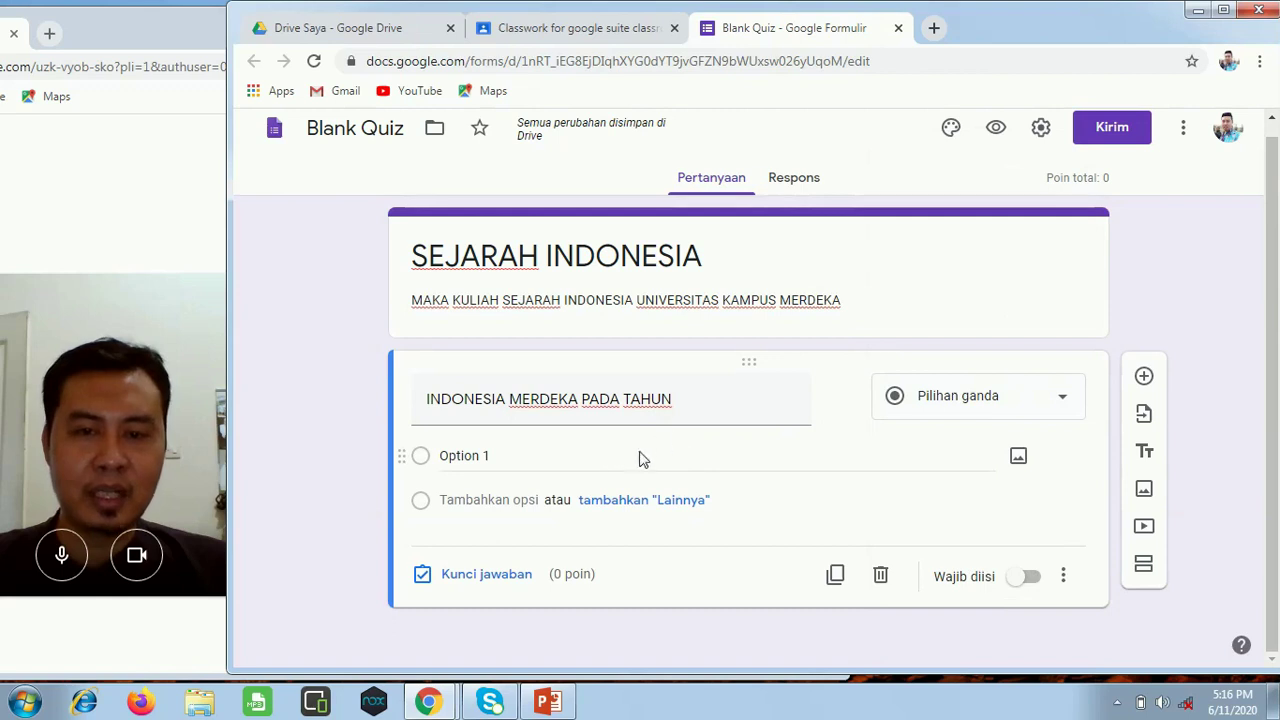
Step: Enter 1954 as the question's first answer option and add 1945 as the second
click(512, 453)
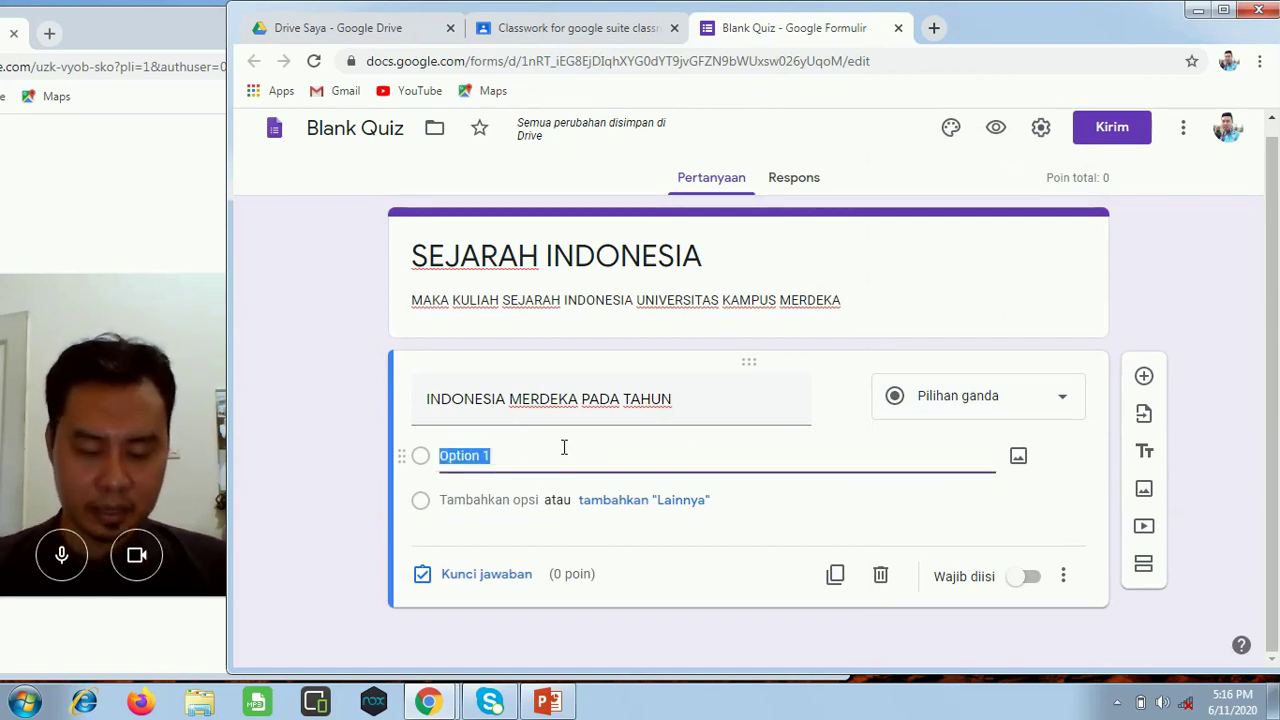
text(1)
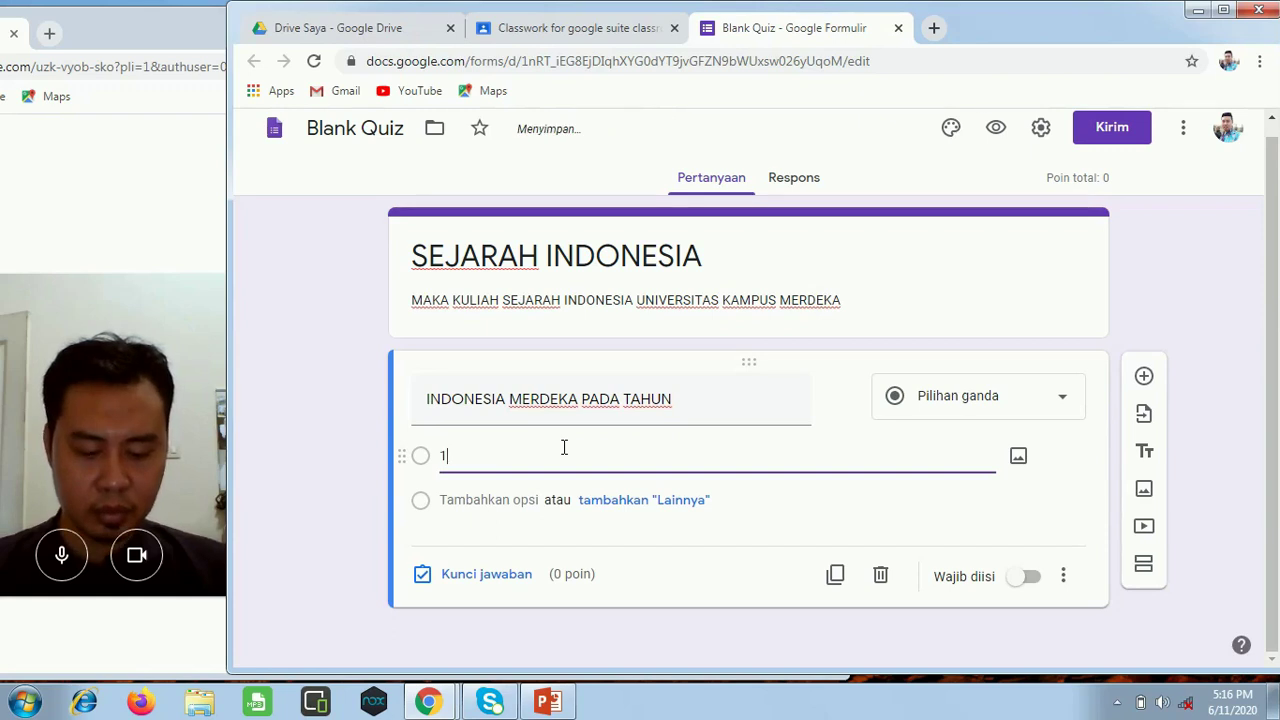
text(9)
text(54)
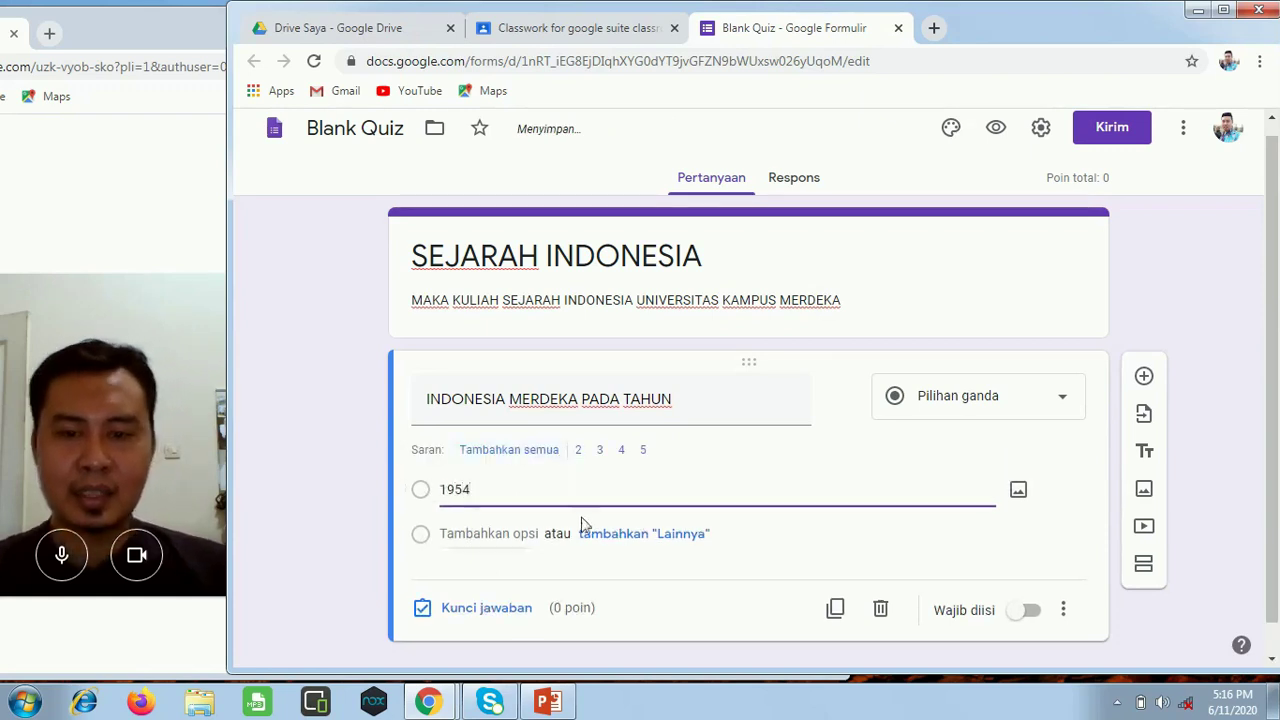
click(514, 535)
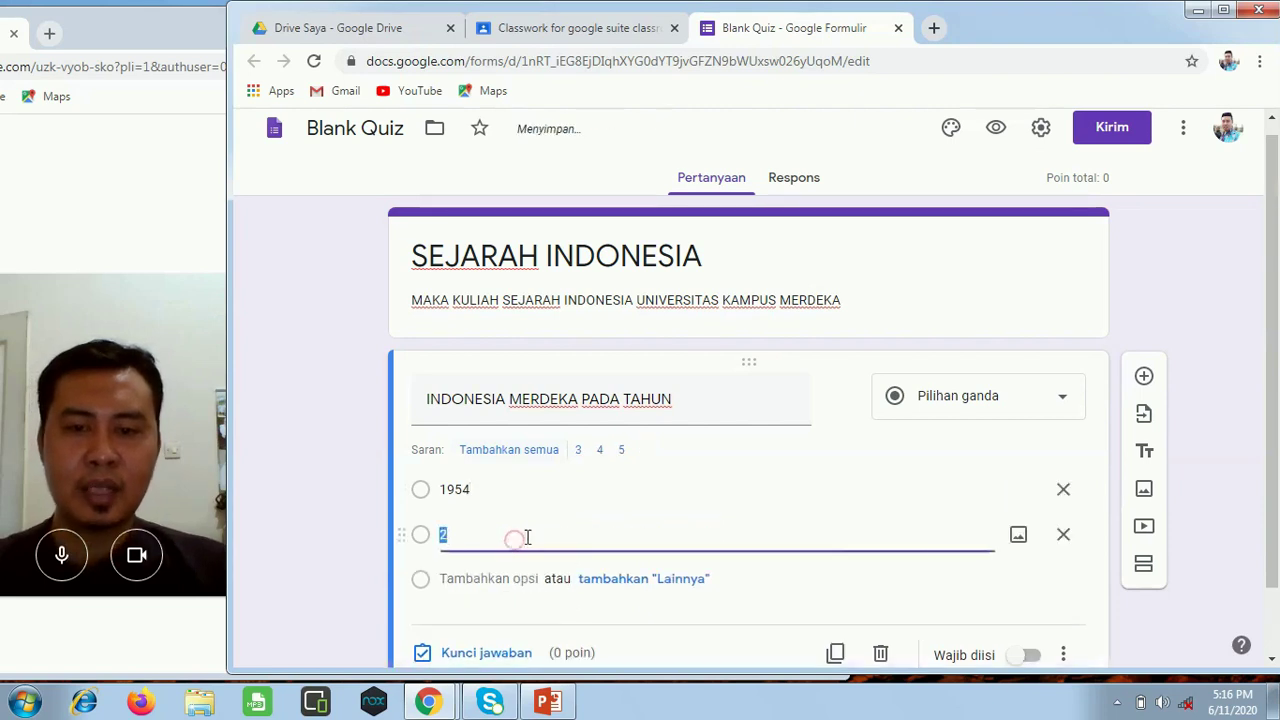
text(1945)
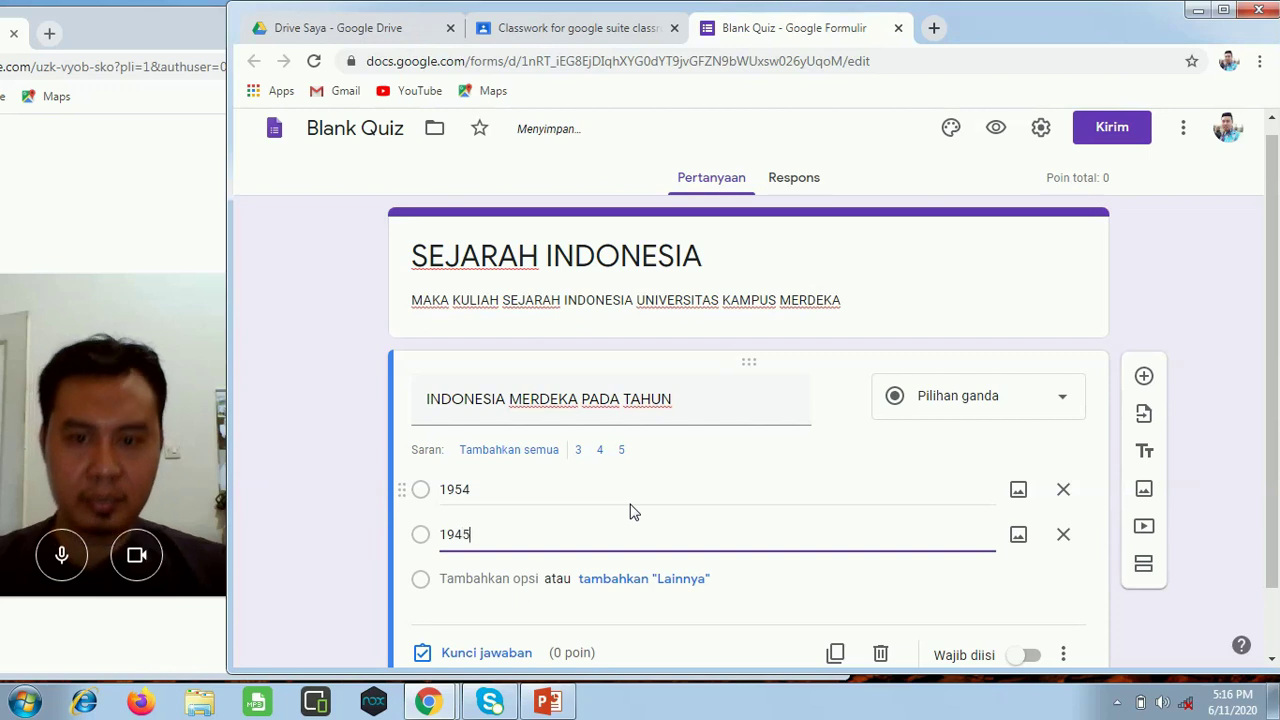
Step: Add 1946 as the third answer option and include a "Lainnya" option for the independence-year question
click(523, 578)
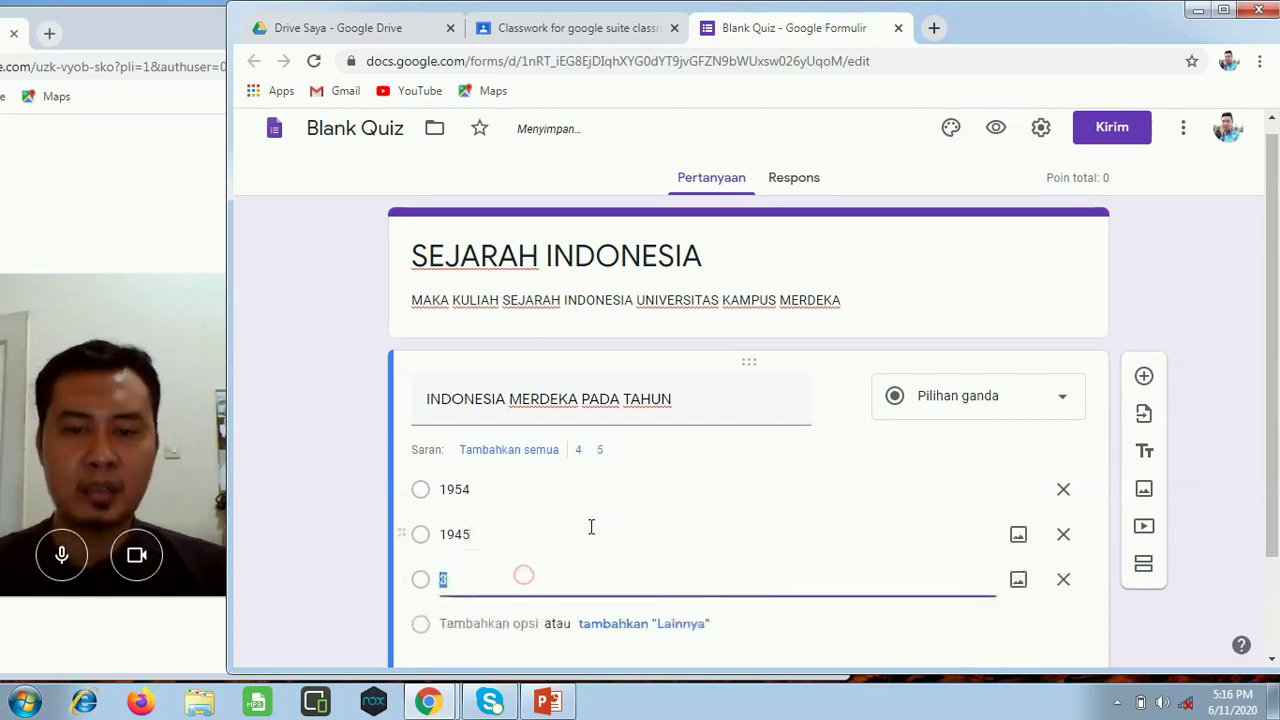
text(19)
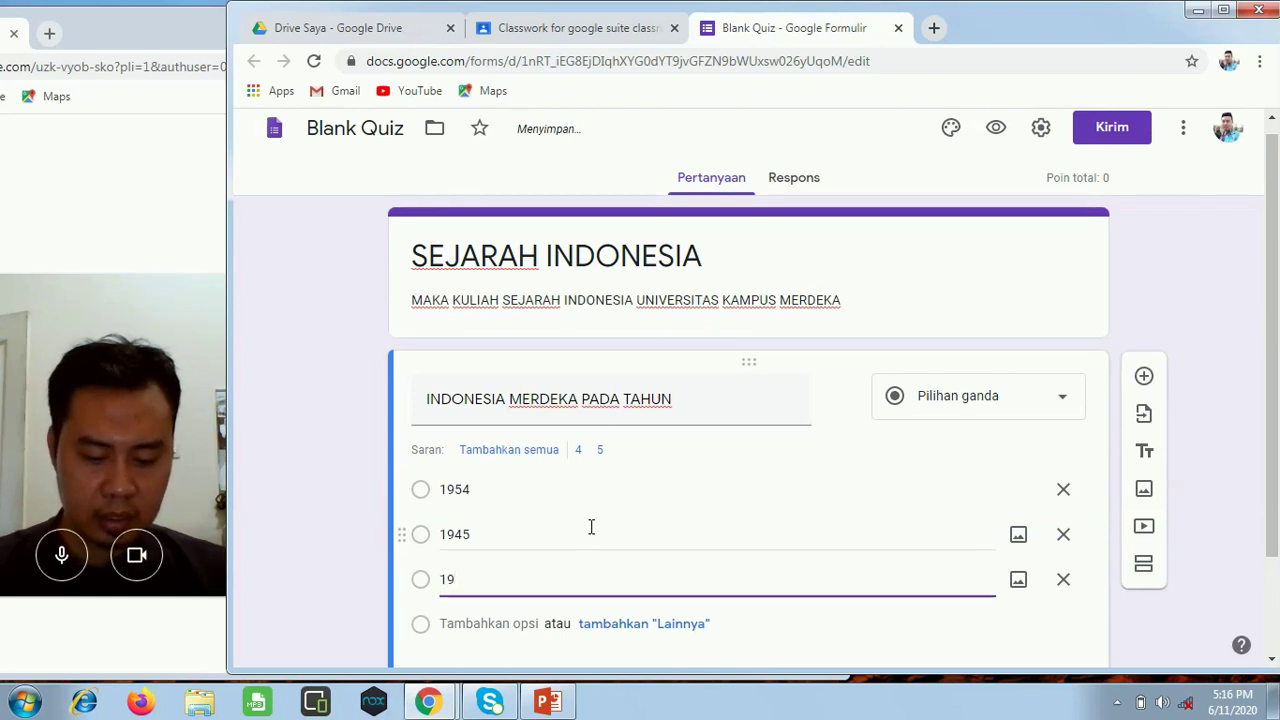
text(46)
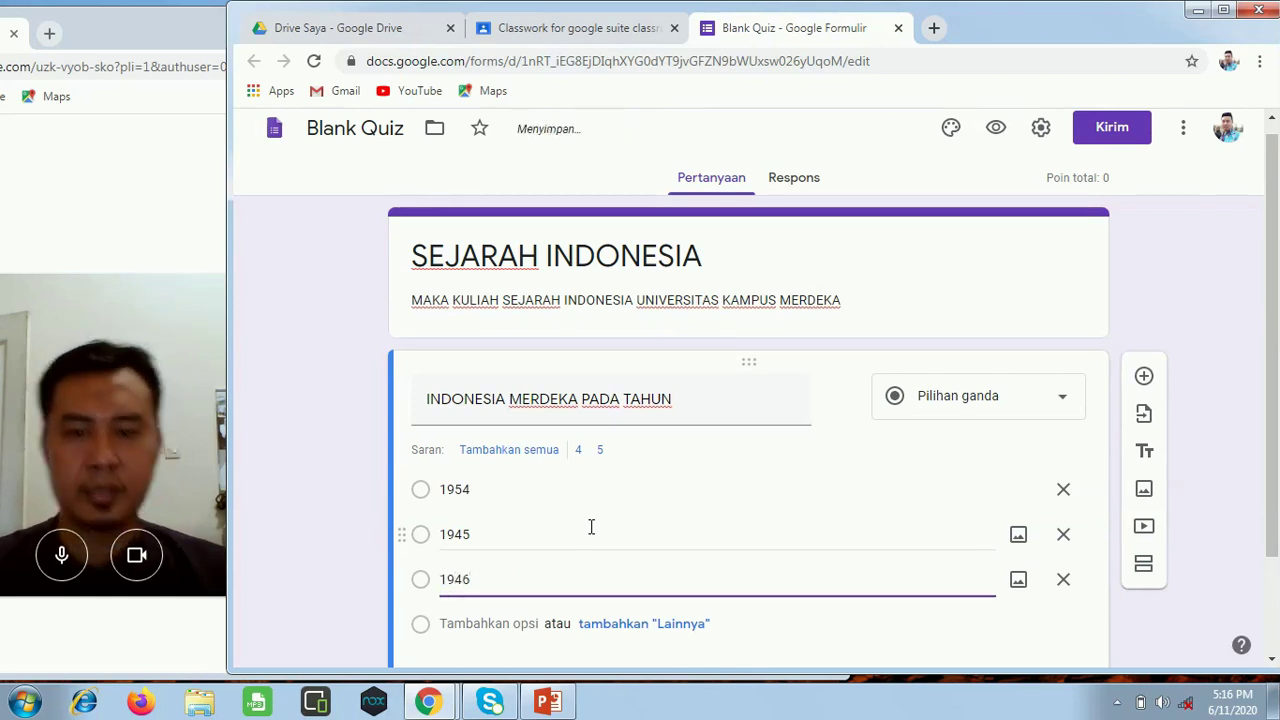
click(585, 626)
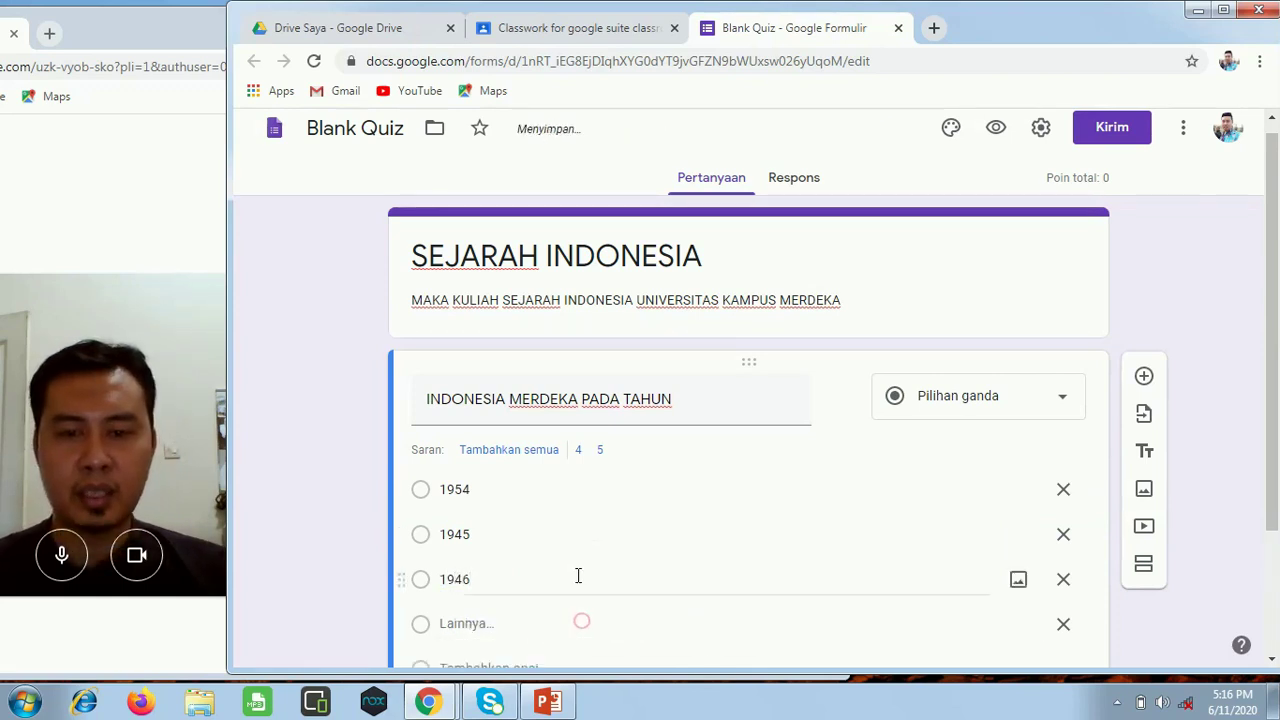
Step: Add 1984 and 1988 as the fourth and fifth answer options, above the "Lainnya" option
click(494, 500)
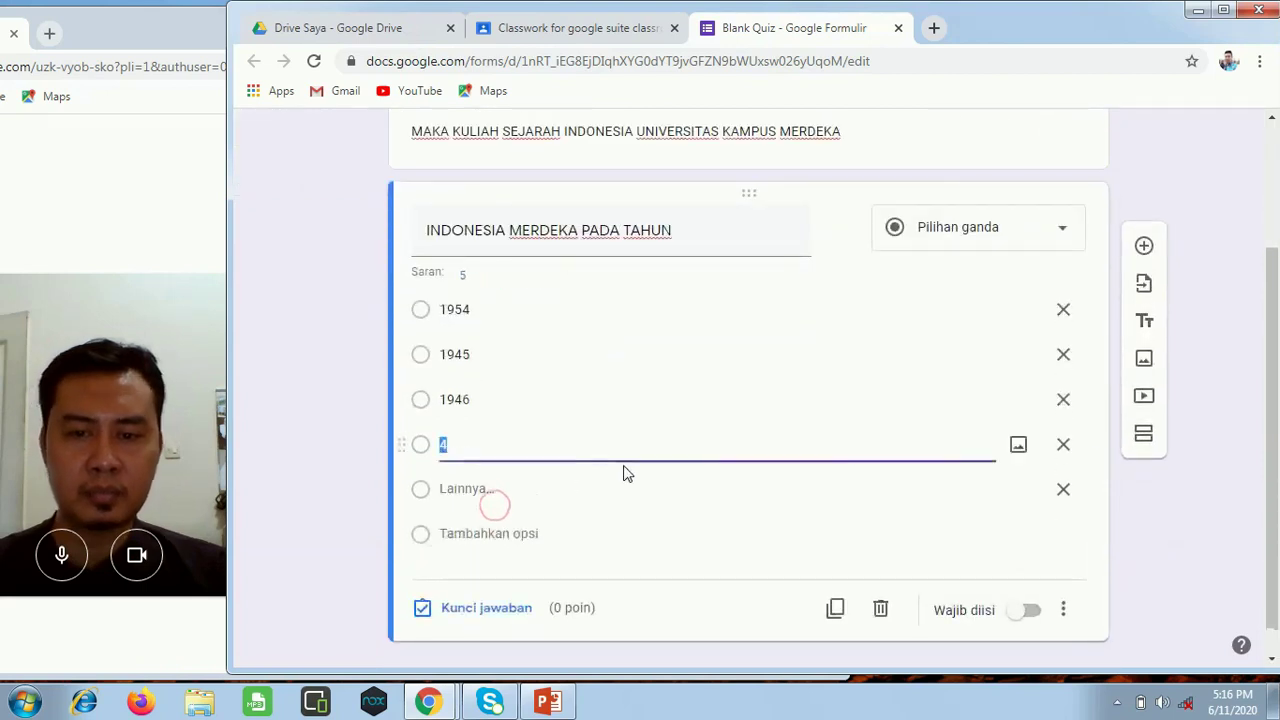
text(19)
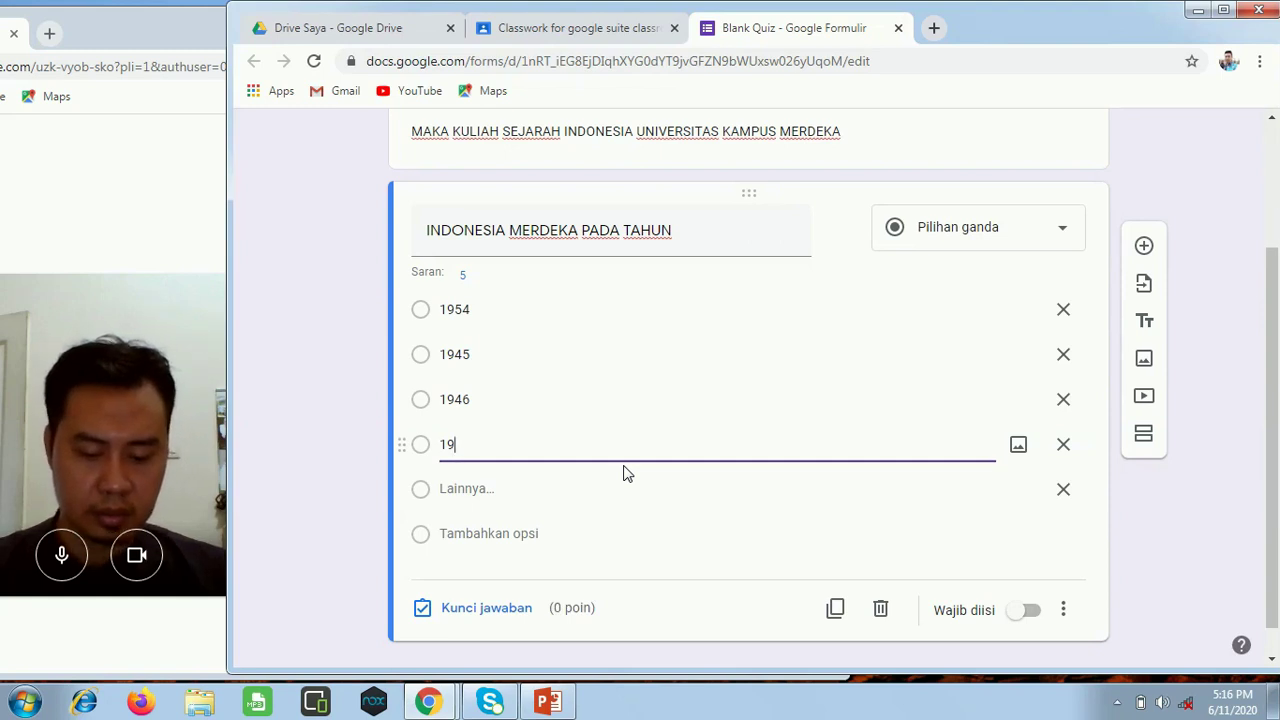
text(84)
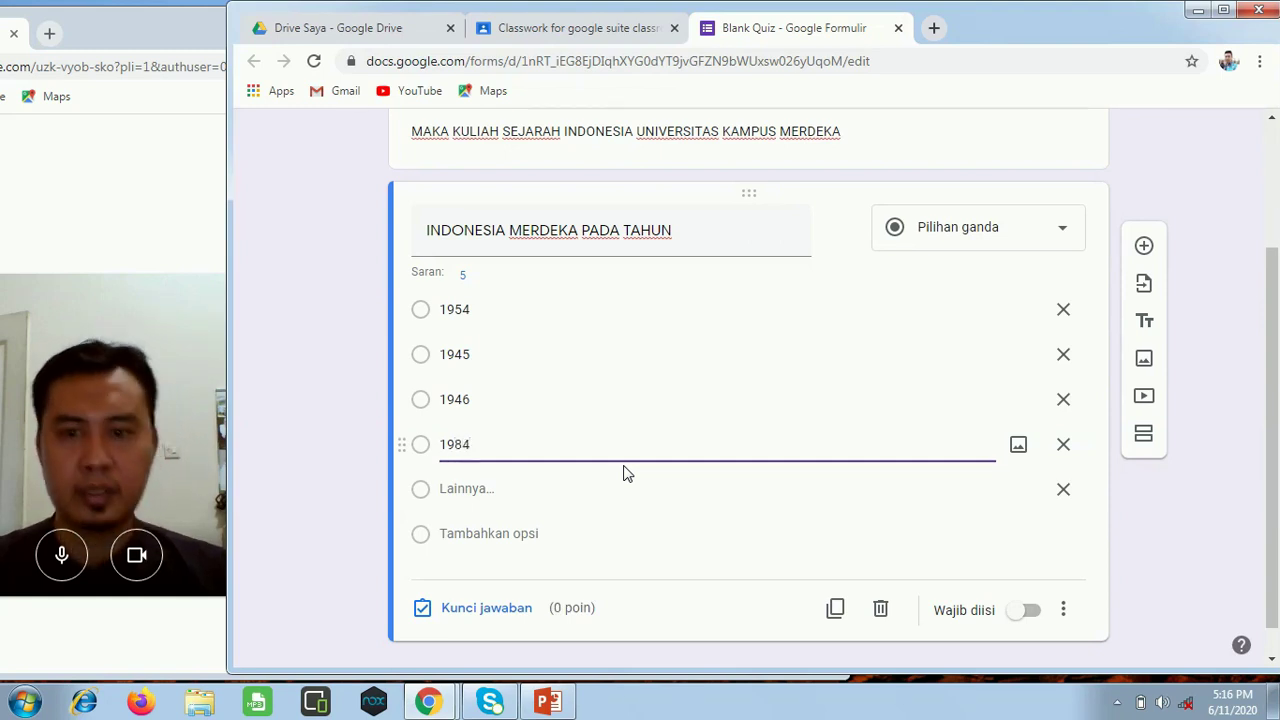
click(542, 494)
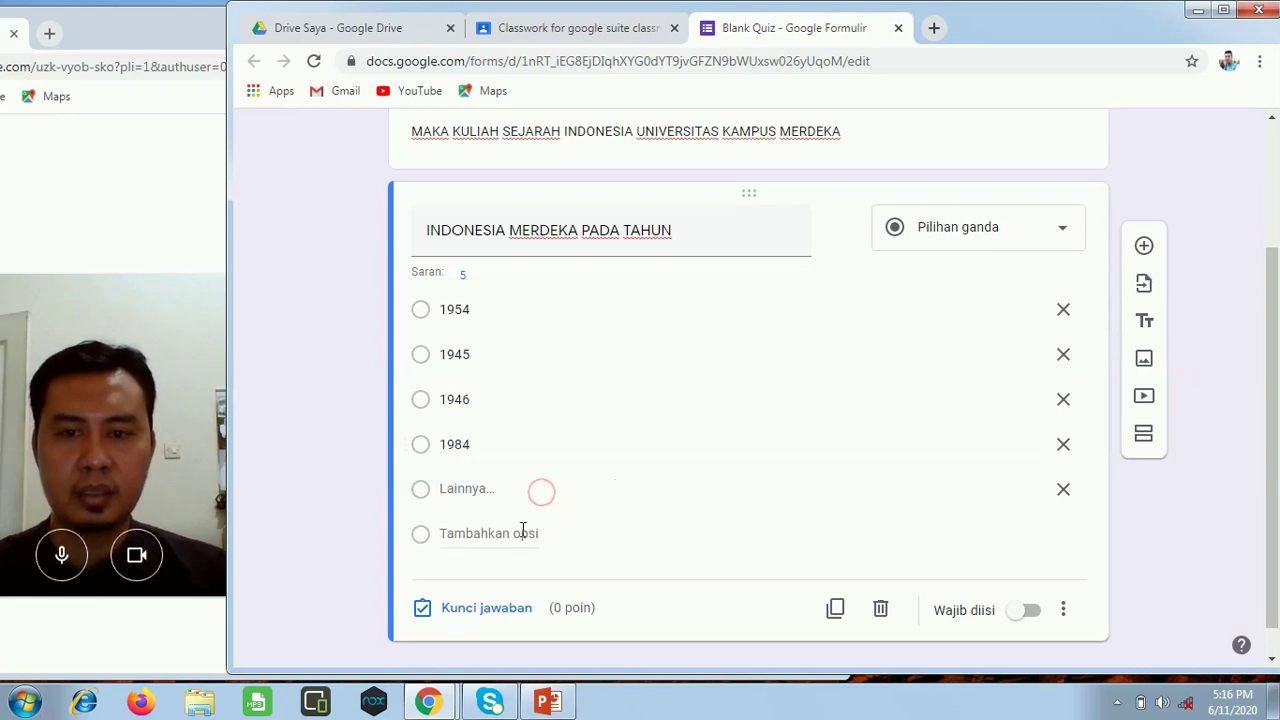
click(522, 535)
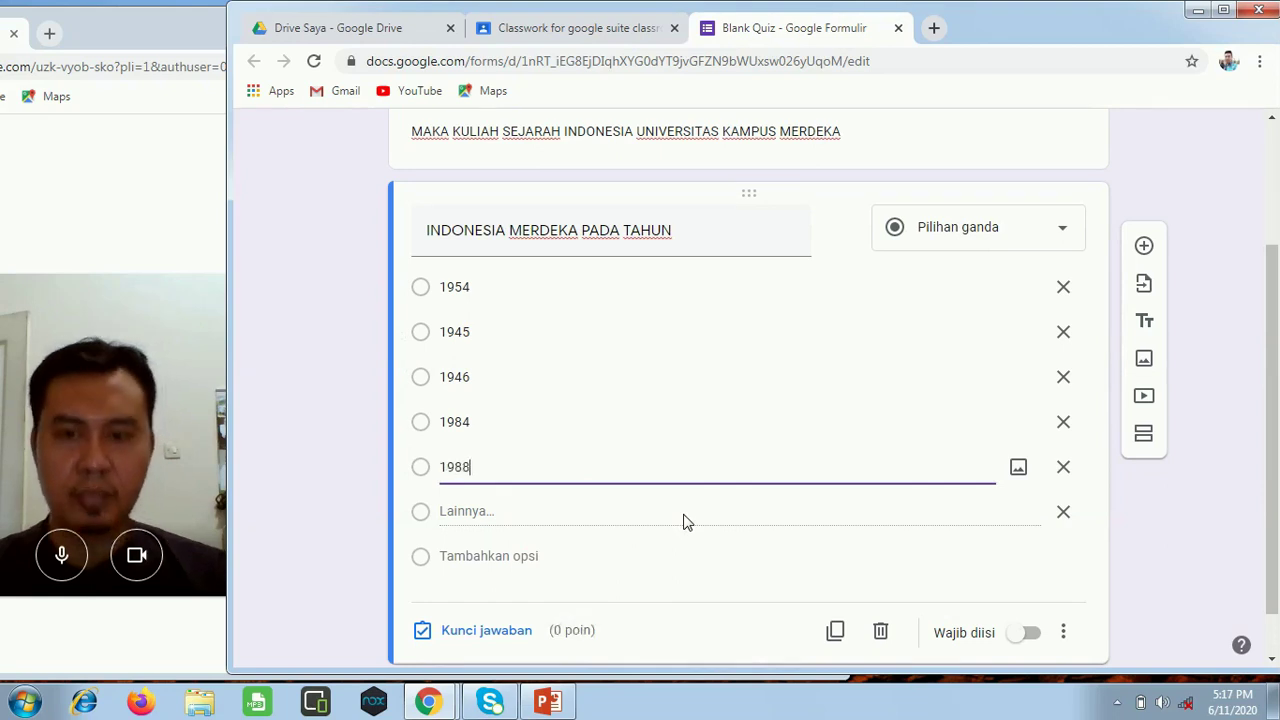
click(729, 634)
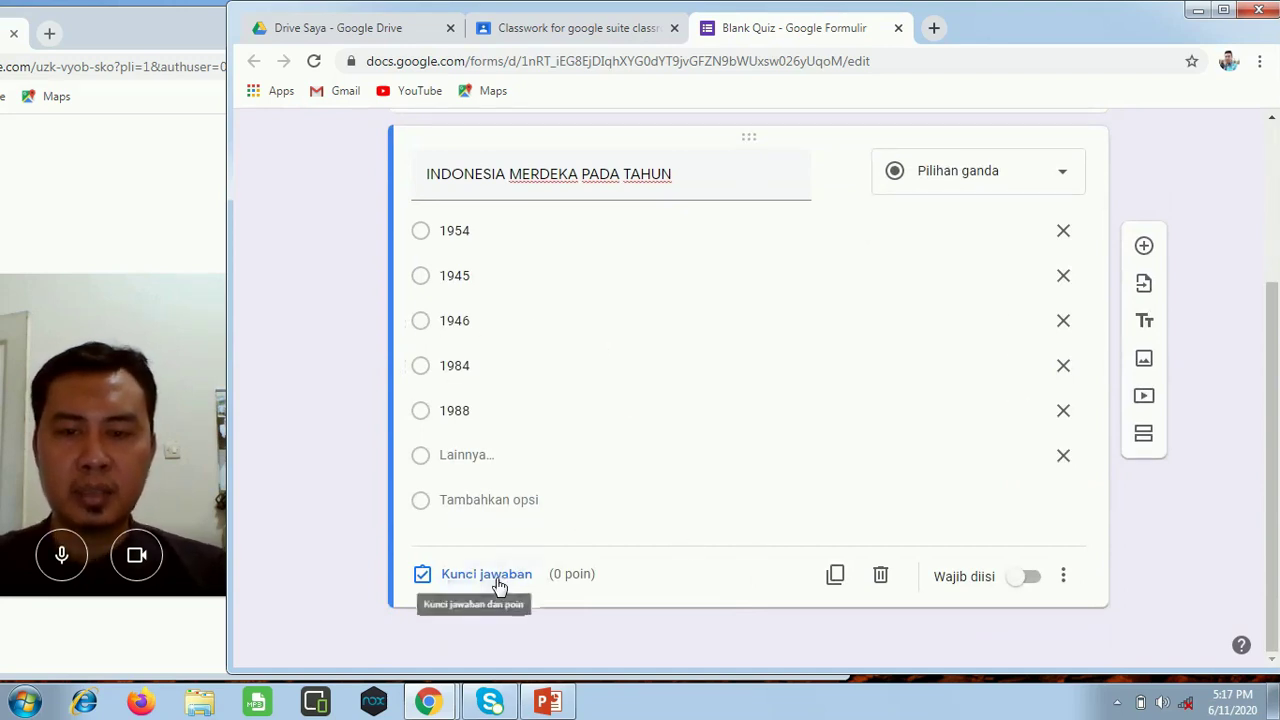
scroll(591, 568, up, 2)
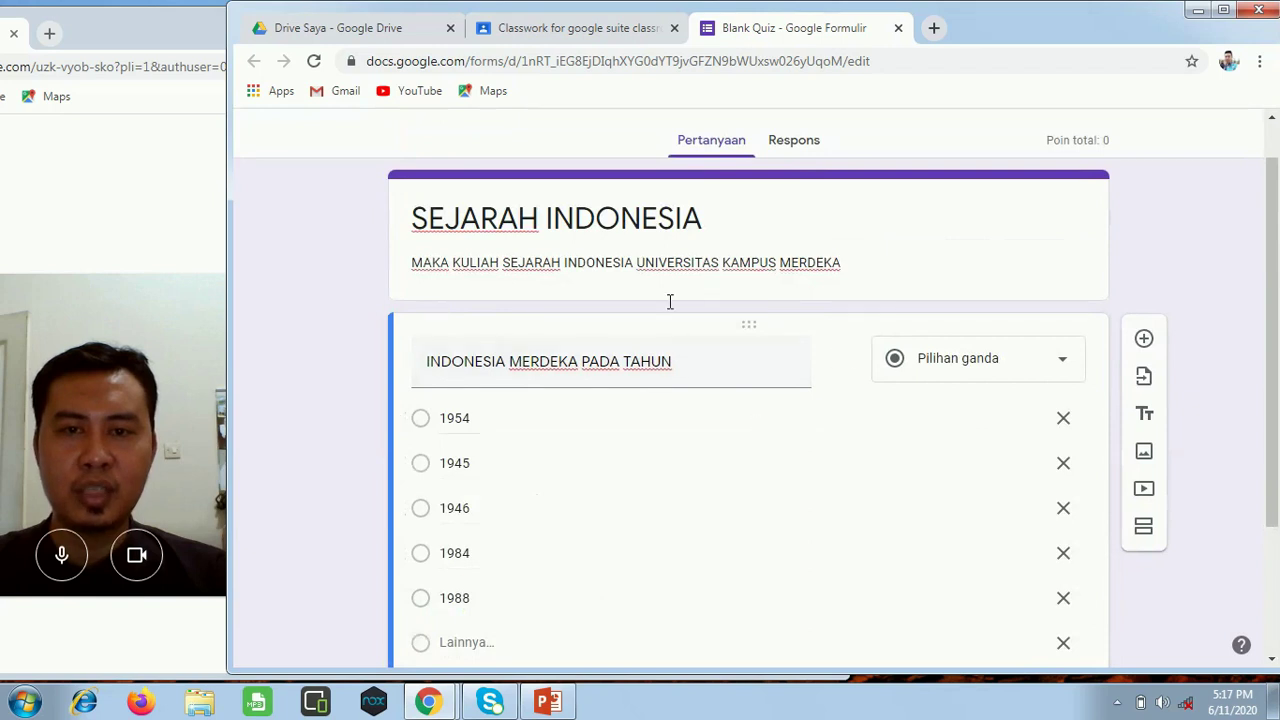
click(591, 30)
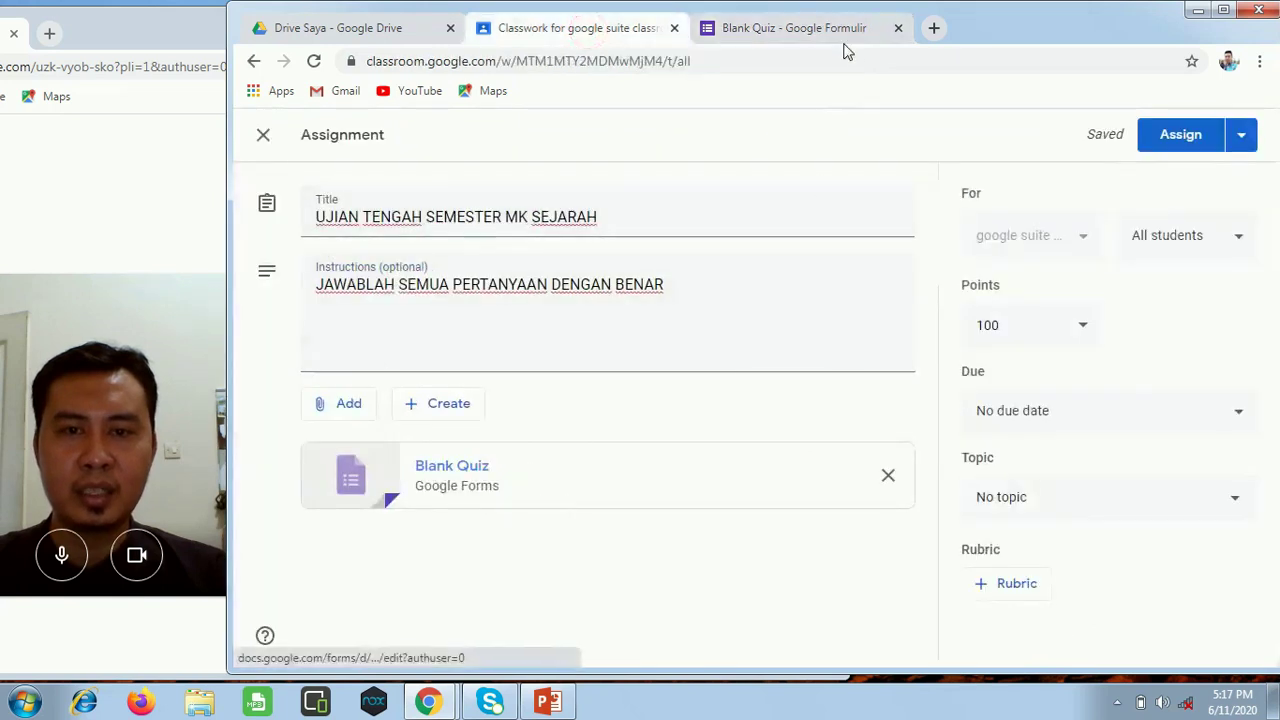
click(782, 30)
Step: Set the answer key of the independence-year question to 1945 and make it worth 10 points
scroll(529, 574, down, 1)
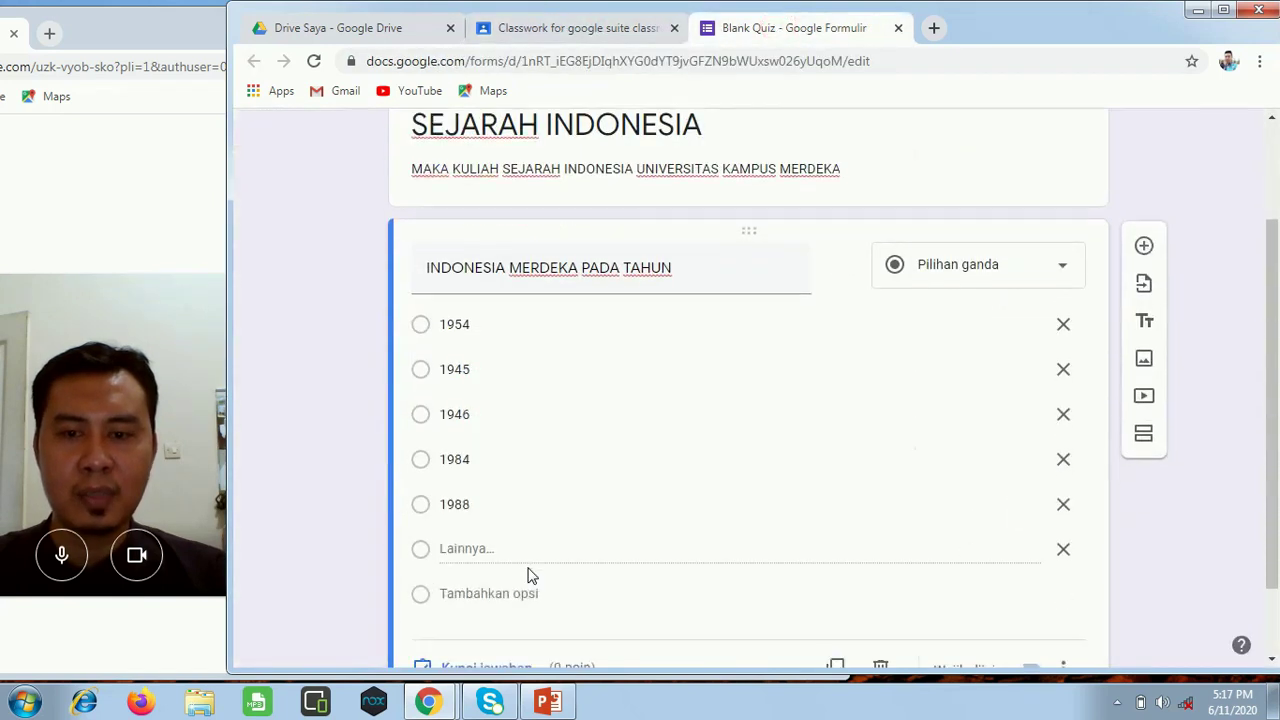
scroll(474, 610, down, 1)
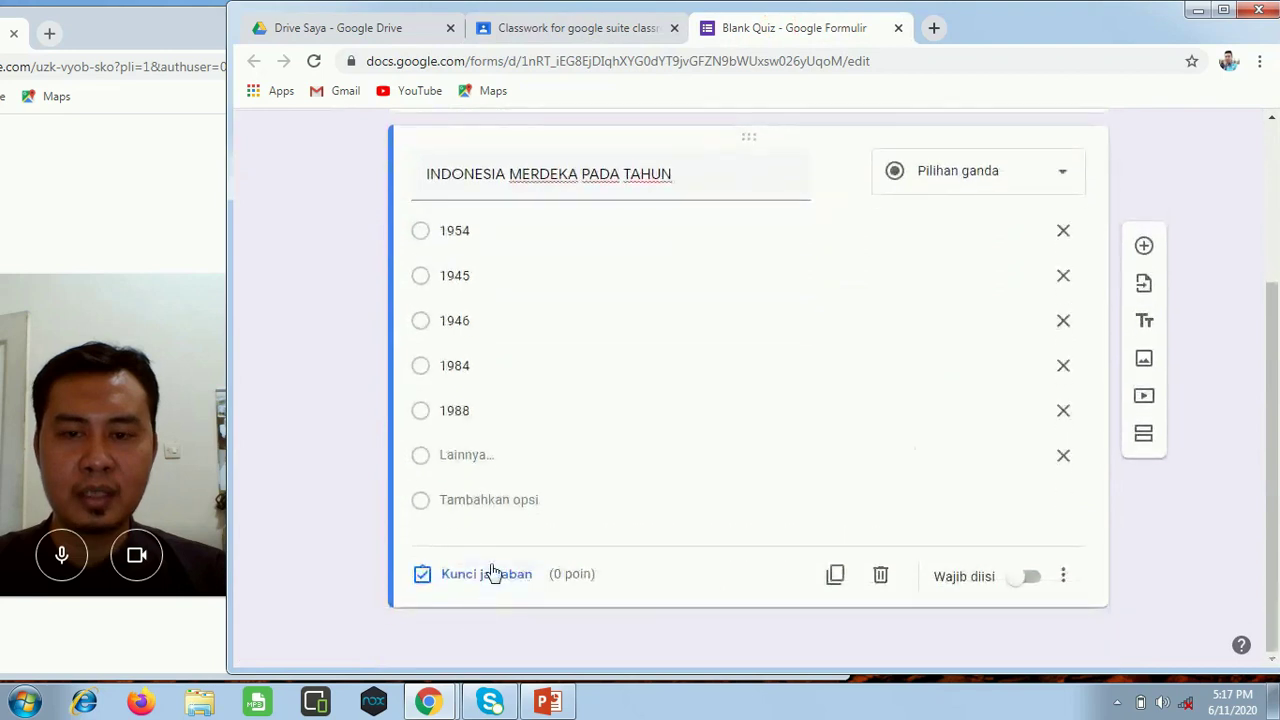
click(490, 578)
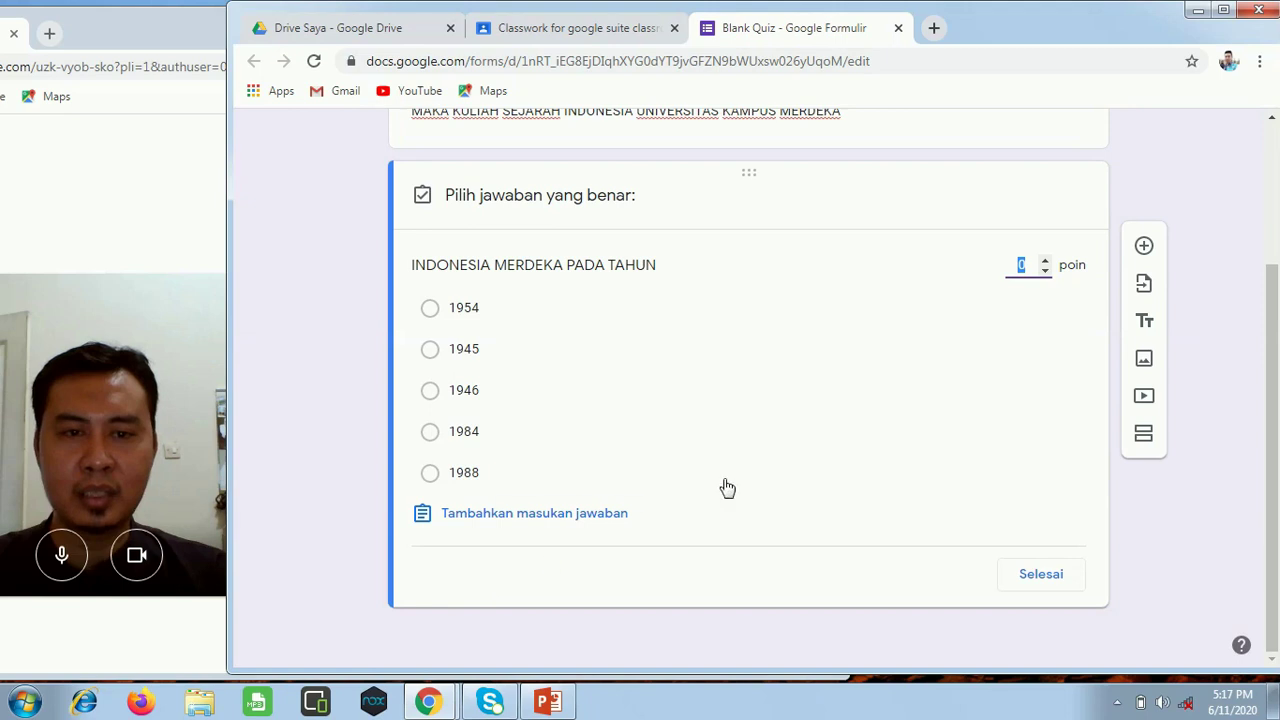
click(429, 352)
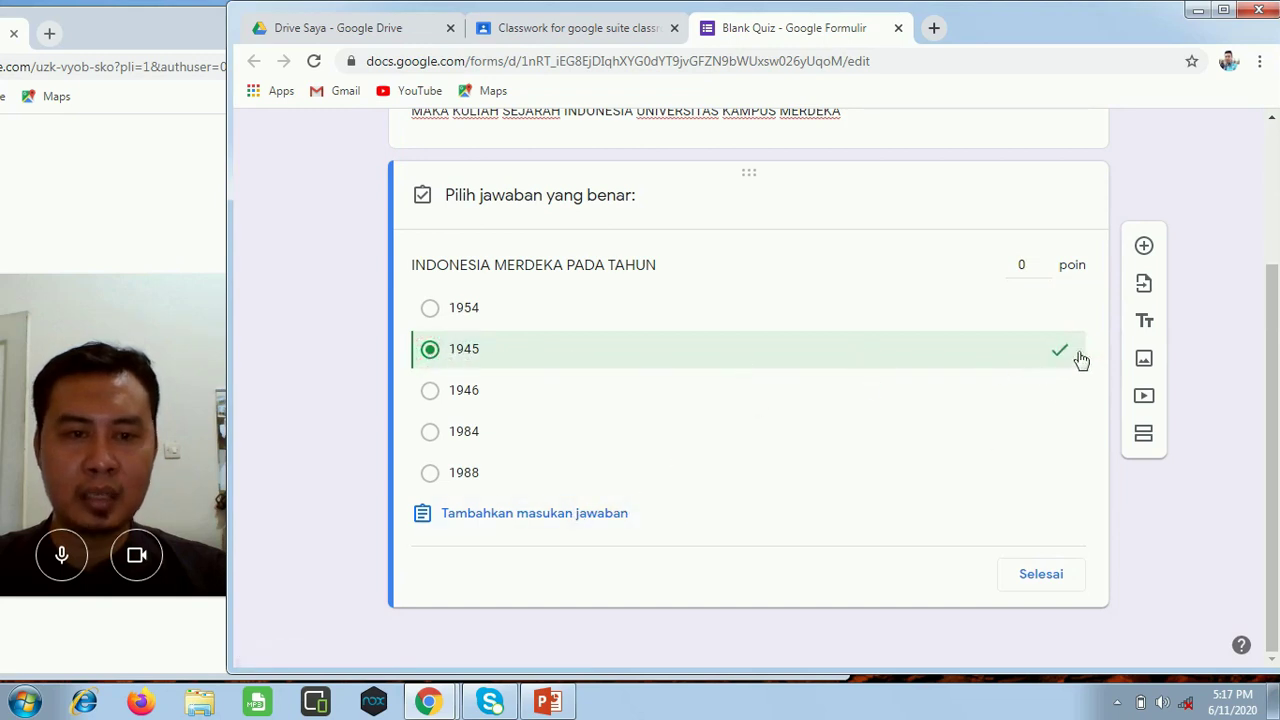
click(1030, 263)
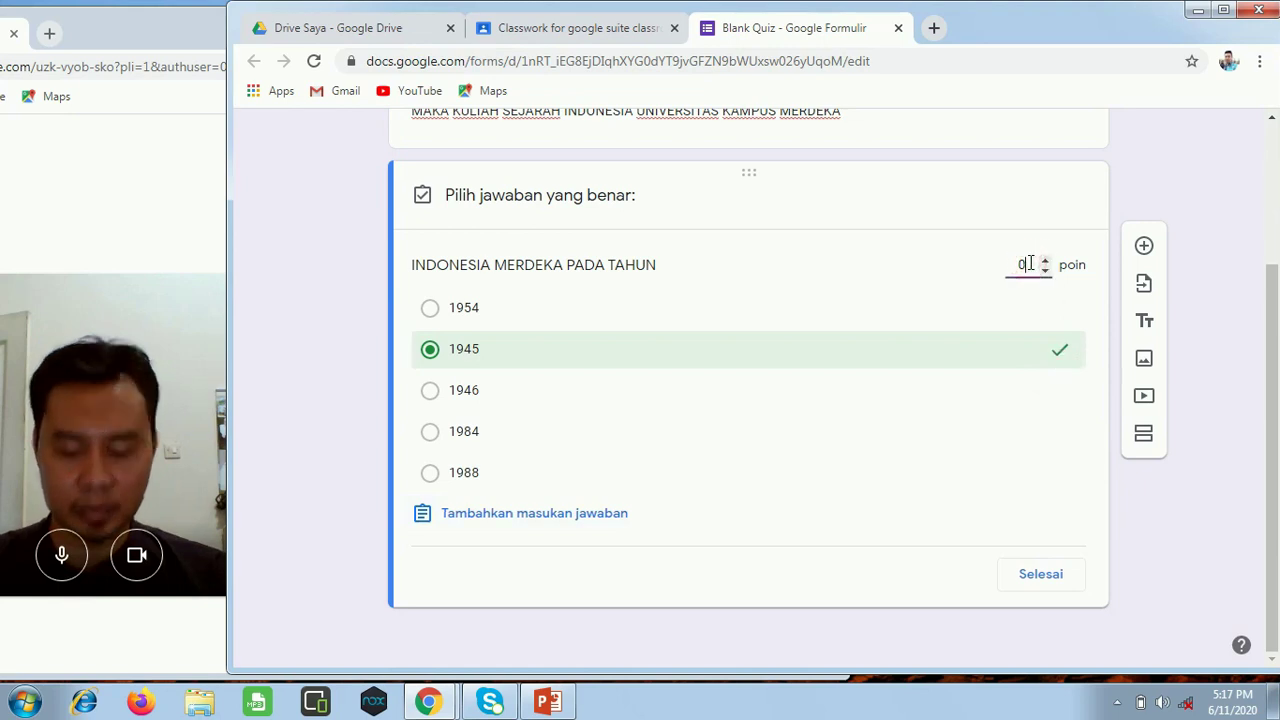
text(10)
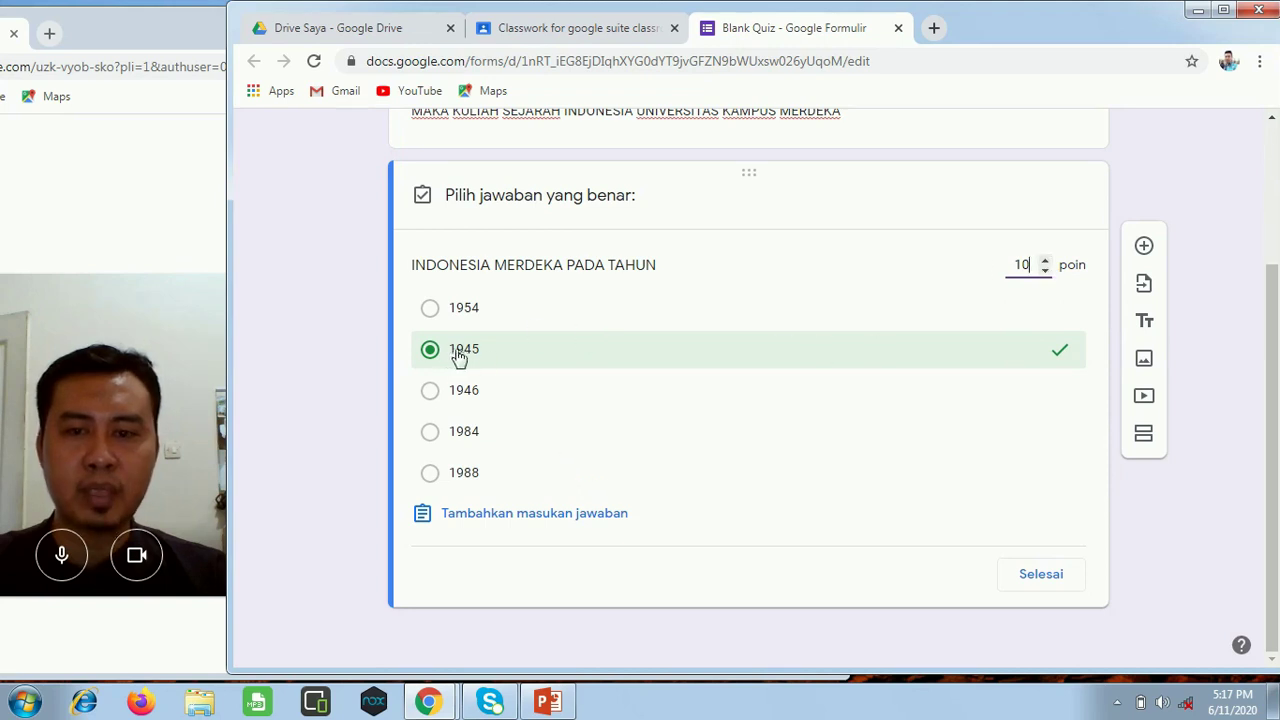
click(1035, 575)
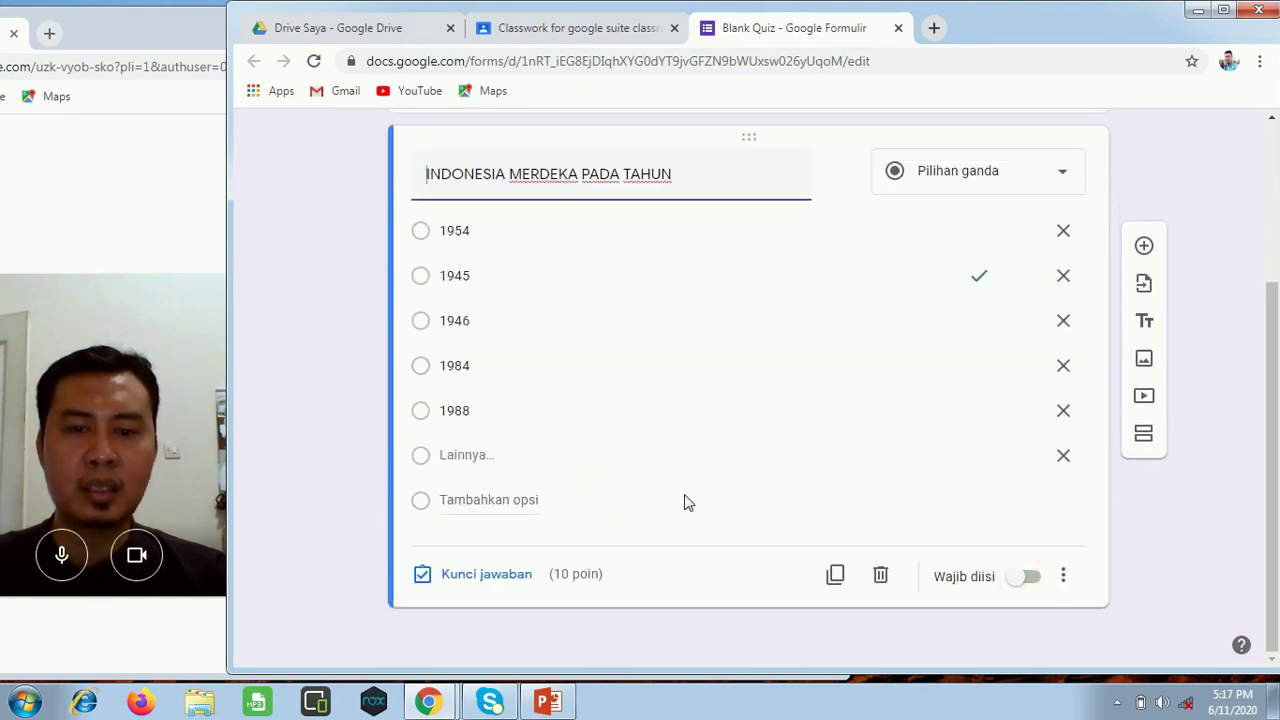
Step: Make the "INDONESIA MERDEKA PADA TAHUN" question mandatory to answer
click(1034, 582)
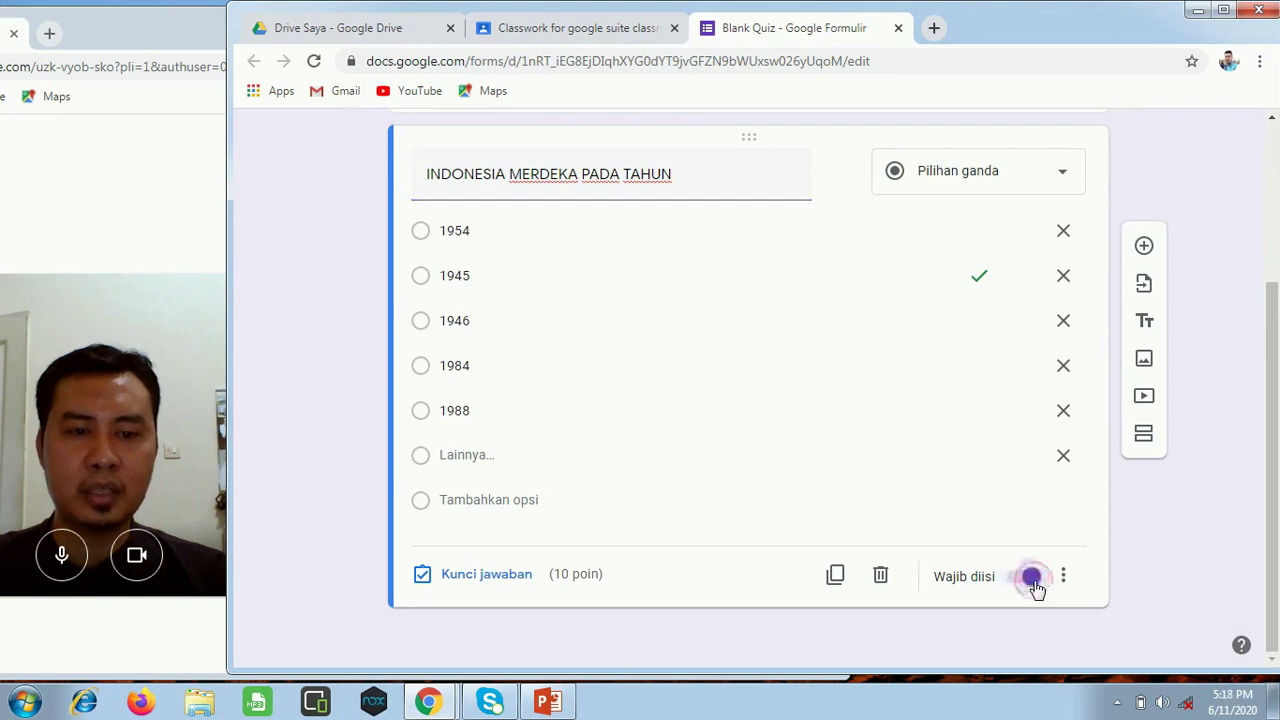
scroll(674, 403, up, 2)
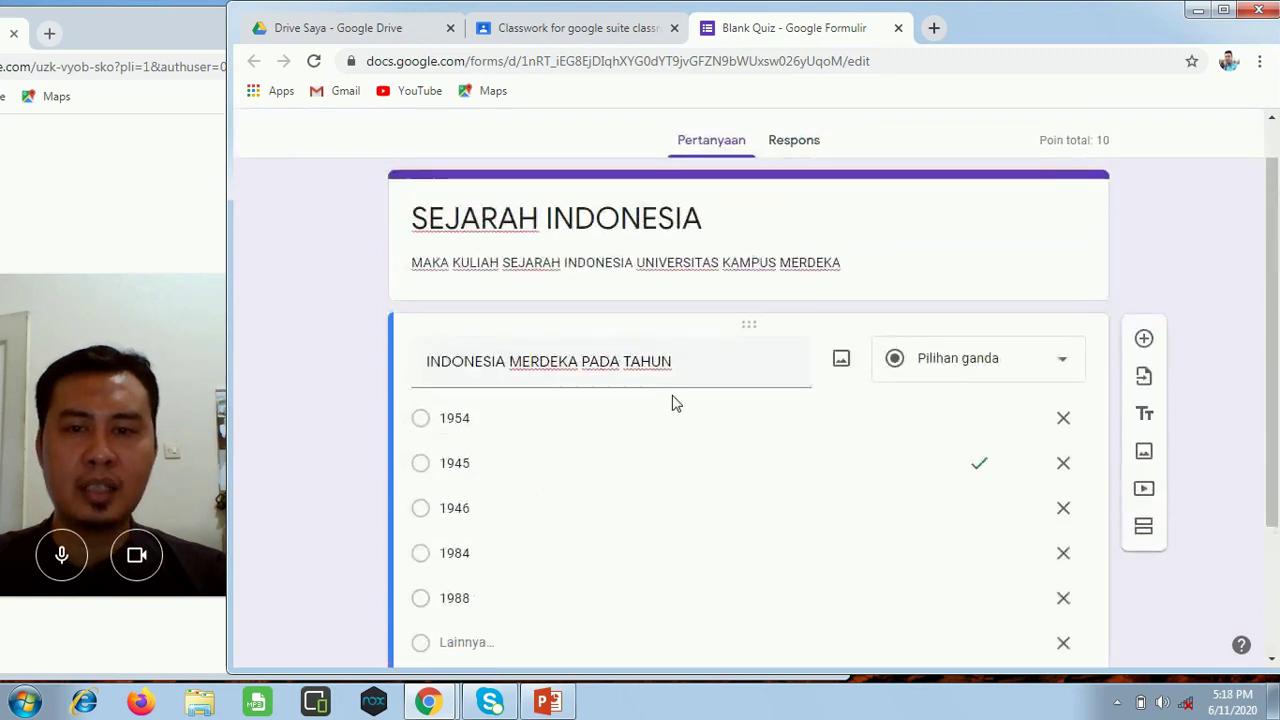
scroll(674, 400, down, 2)
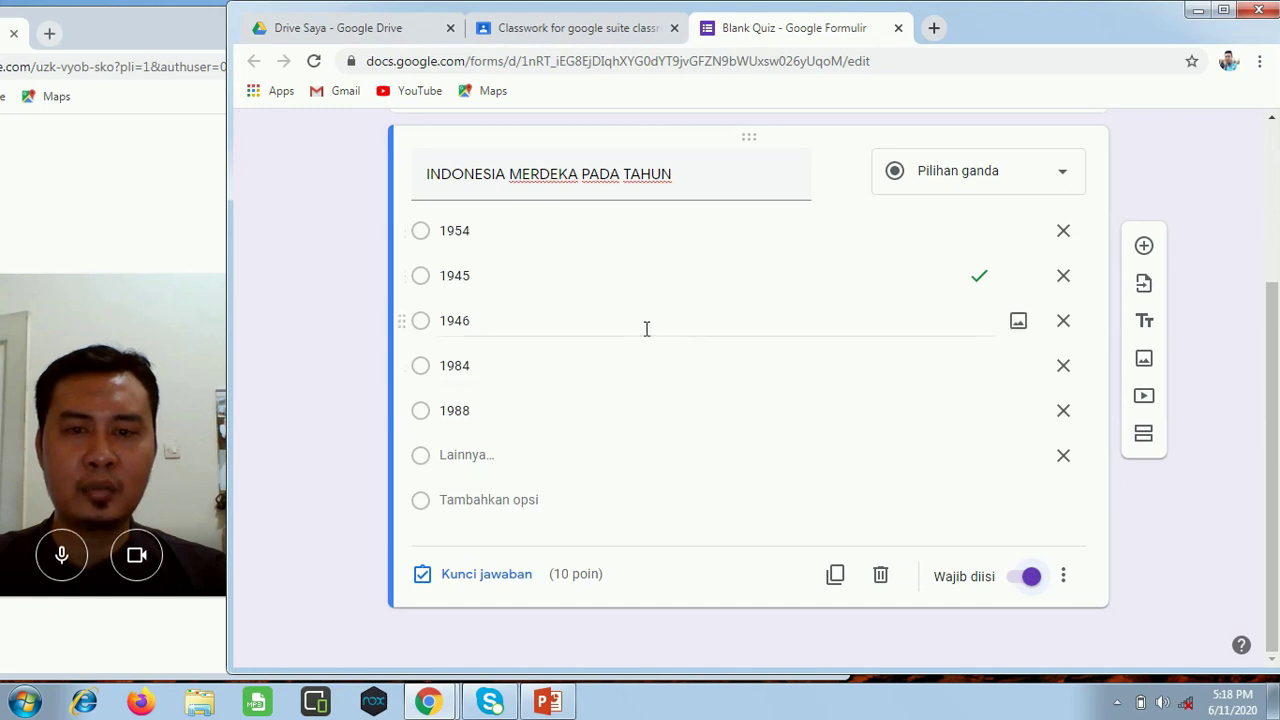
scroll(726, 323, up, 1)
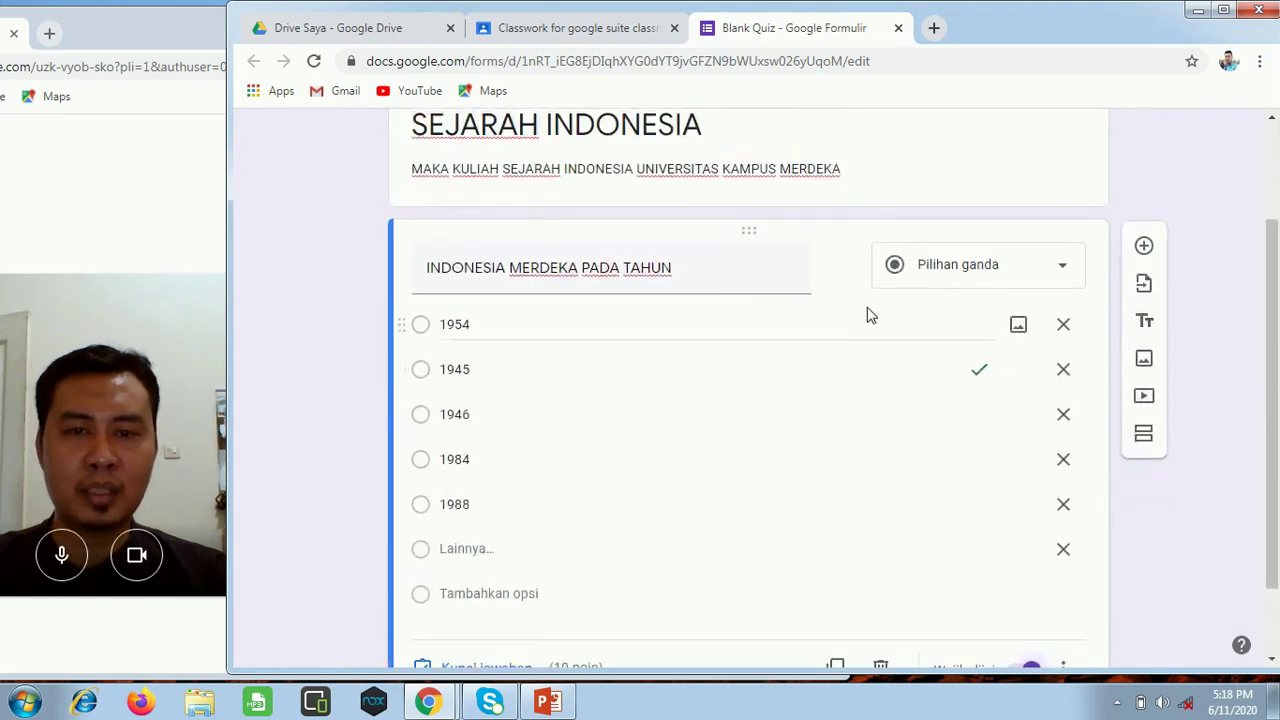
scroll(672, 303, down, 1)
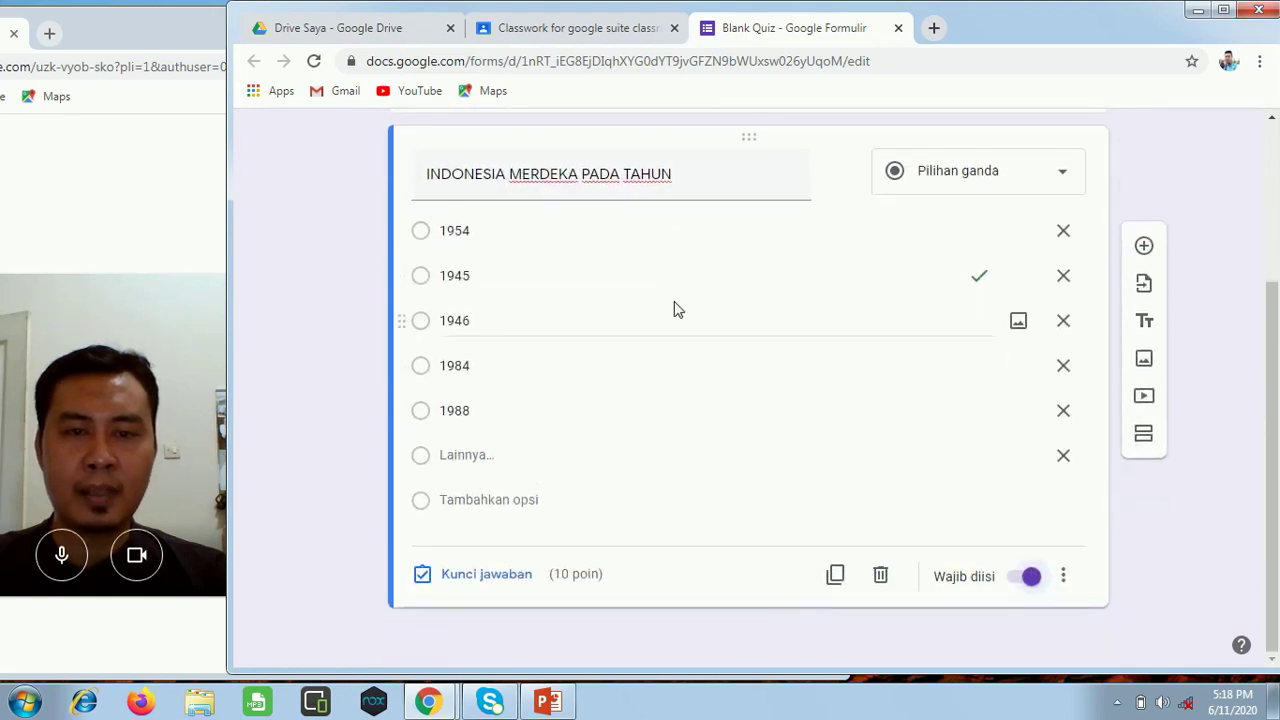
Step: Add a new multiple-choice question below the first one with the text "PRESIDEN PERTAMA"
click(1147, 254)
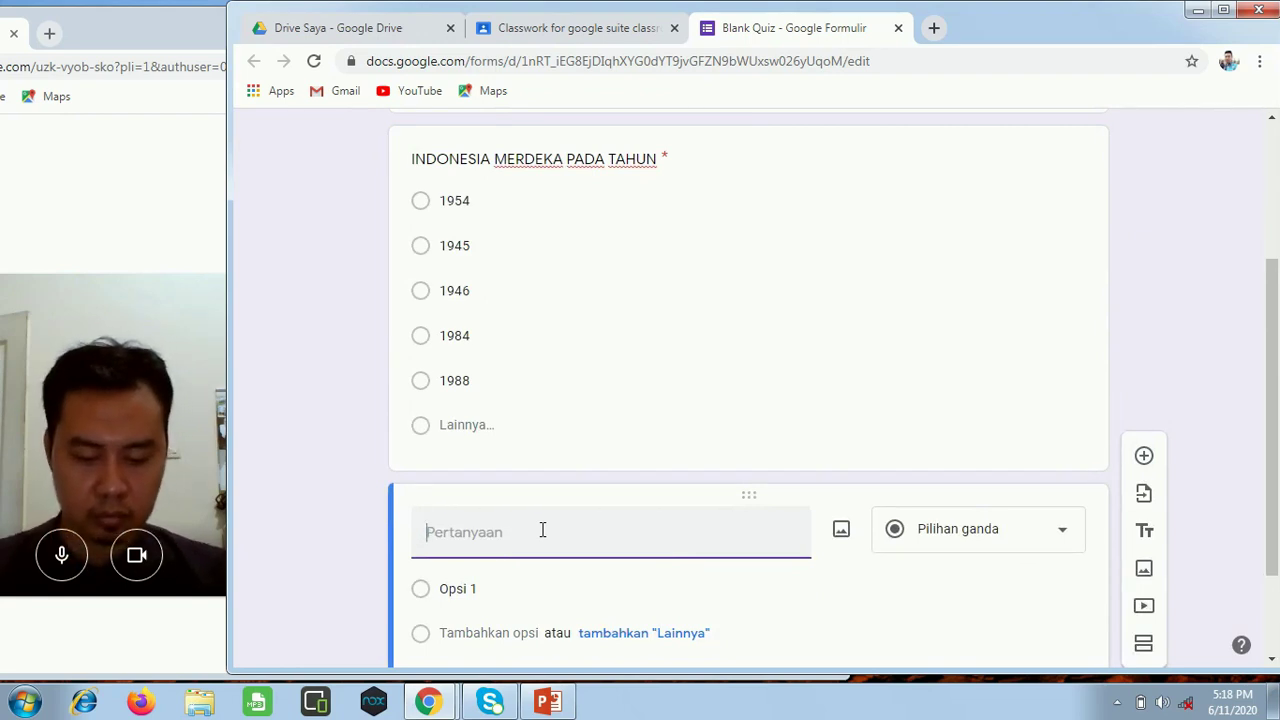
text(PRESI)
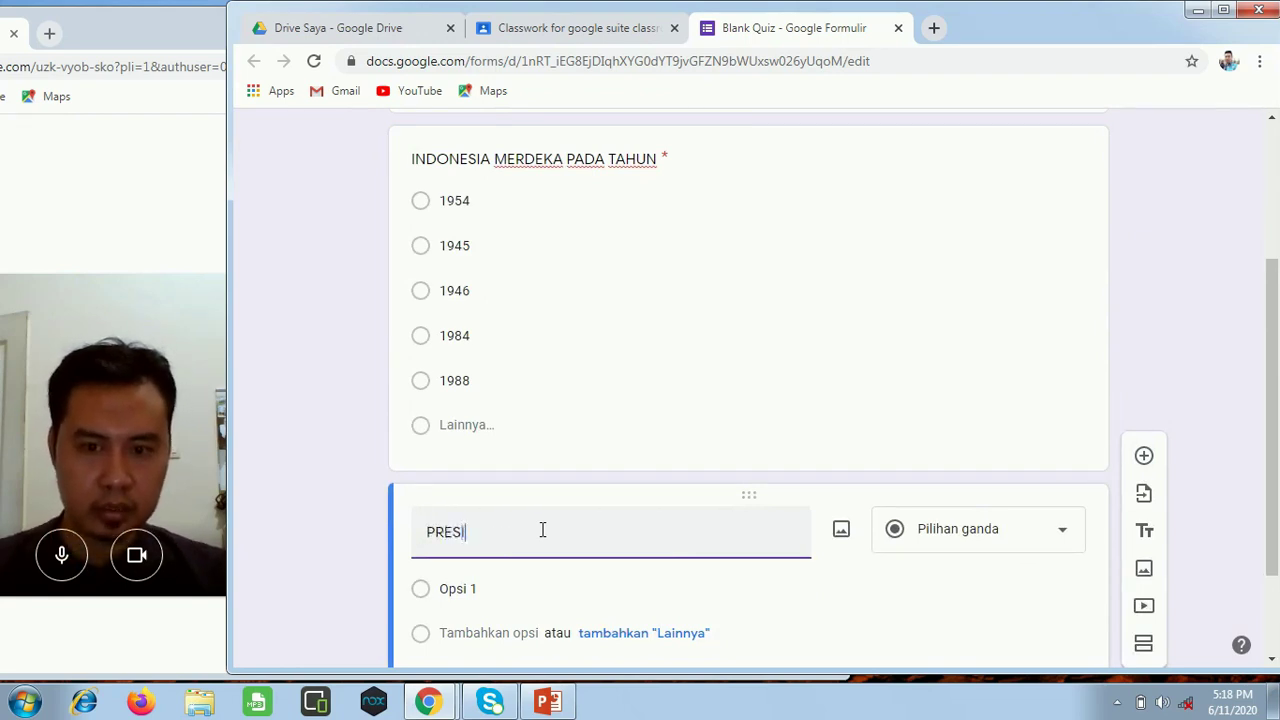
text(DEN PERTAMA)
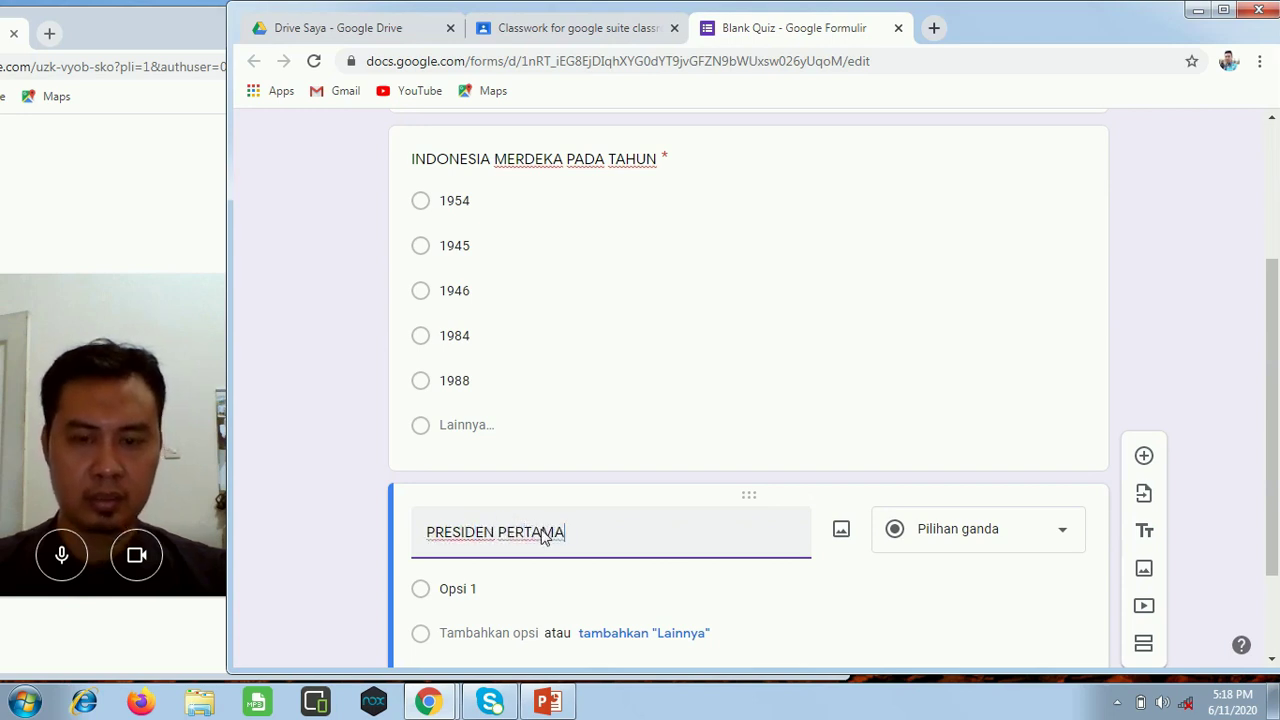
Step: Enter SUKARNO, SUHARTO and HABIBI as the first three answer options of the "PRESIDEN PERTAMA" question
click(478, 589)
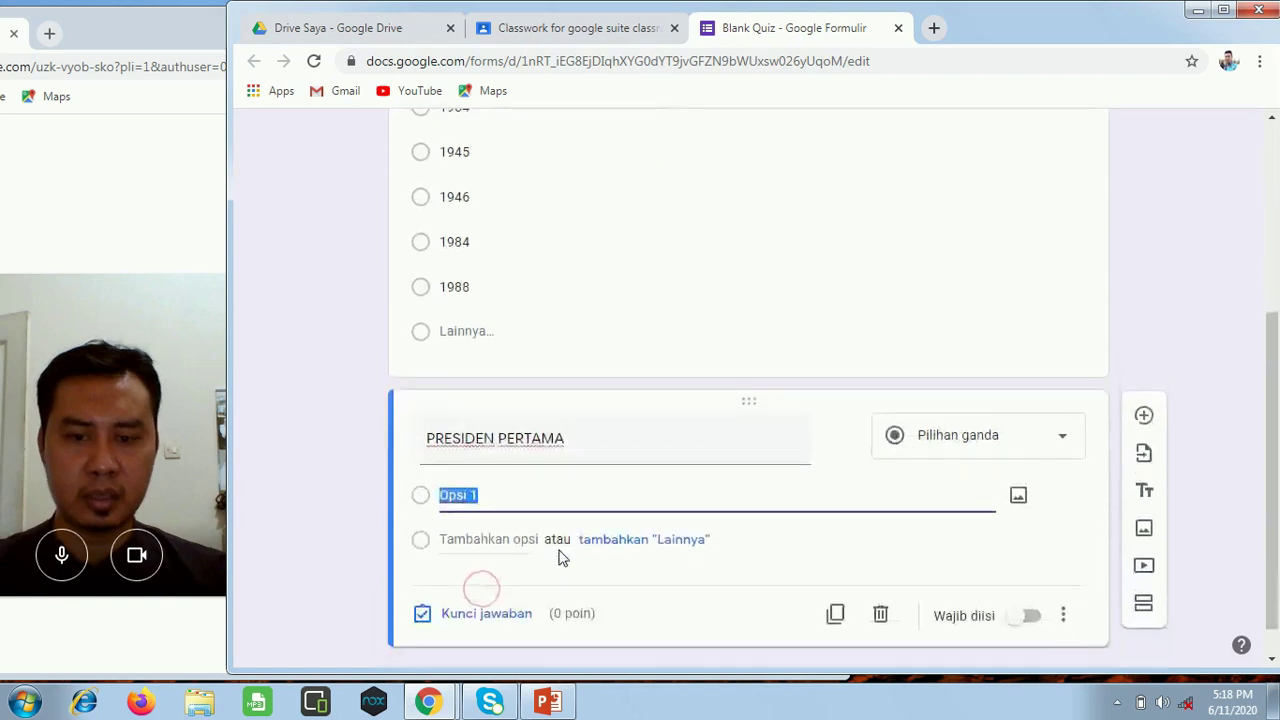
text(SUKARNO)
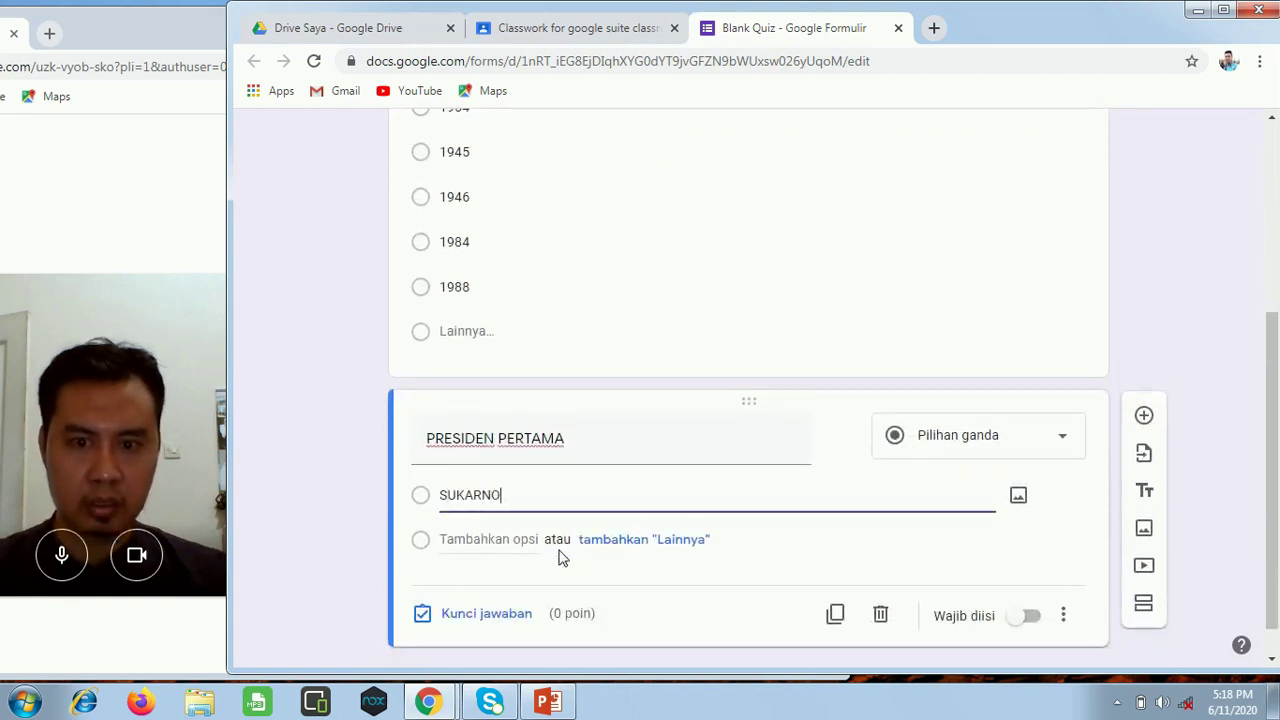
click(508, 539)
text(SUHARTO)
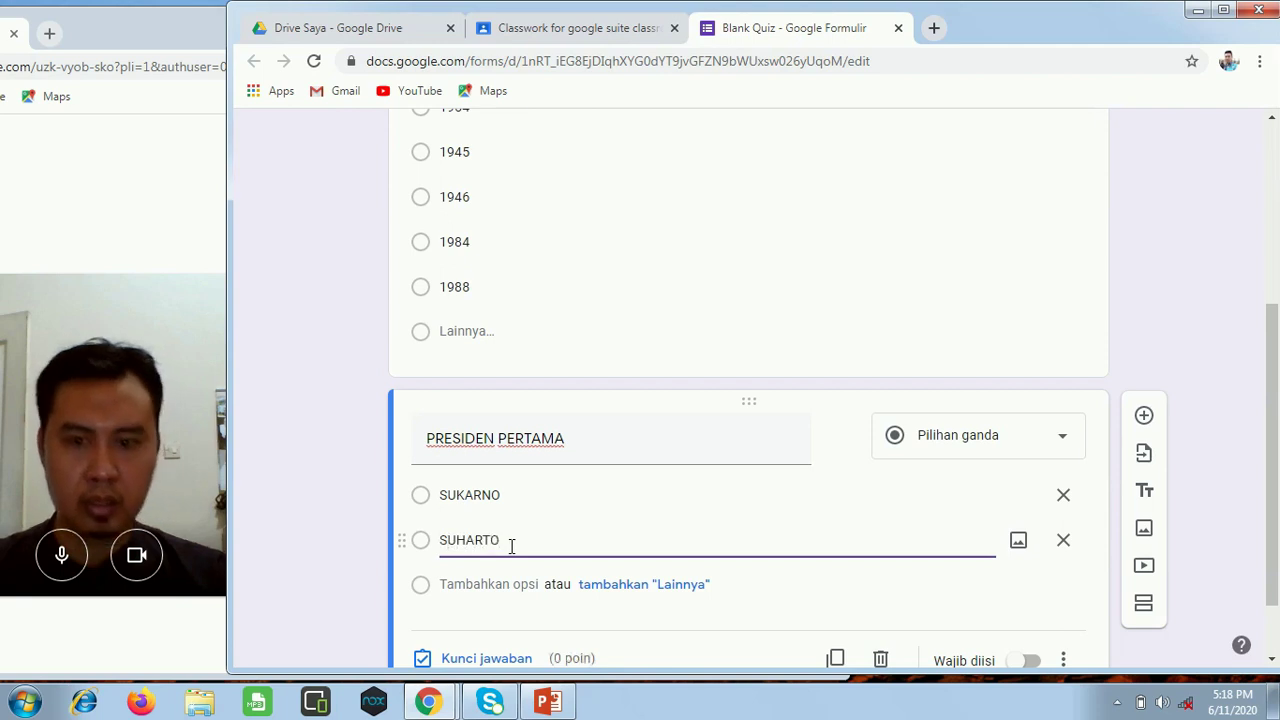
click(490, 586)
text(HAB)
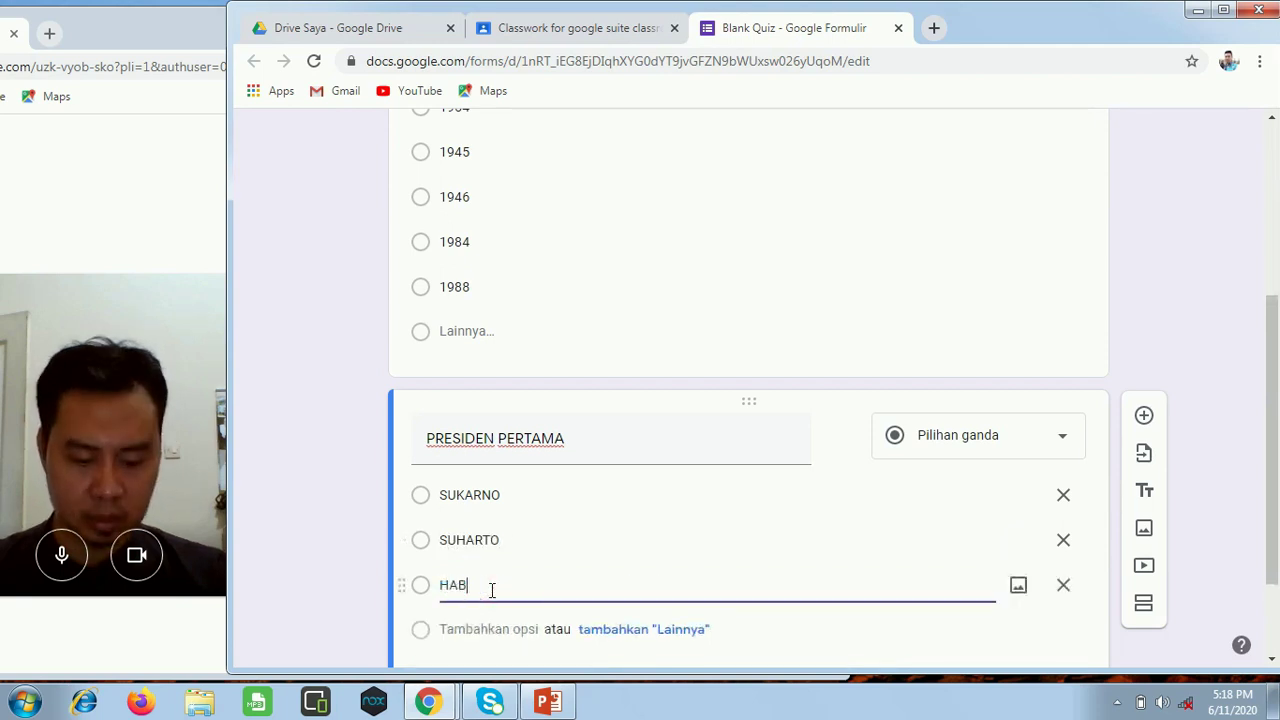
text(IBI)
Step: Add ABDURAHMAN WAHID and MEGAWATI as the fourth and fifth answer options of the "PRESIDEN PERTAMA" question
scroll(492, 590, down, 2)
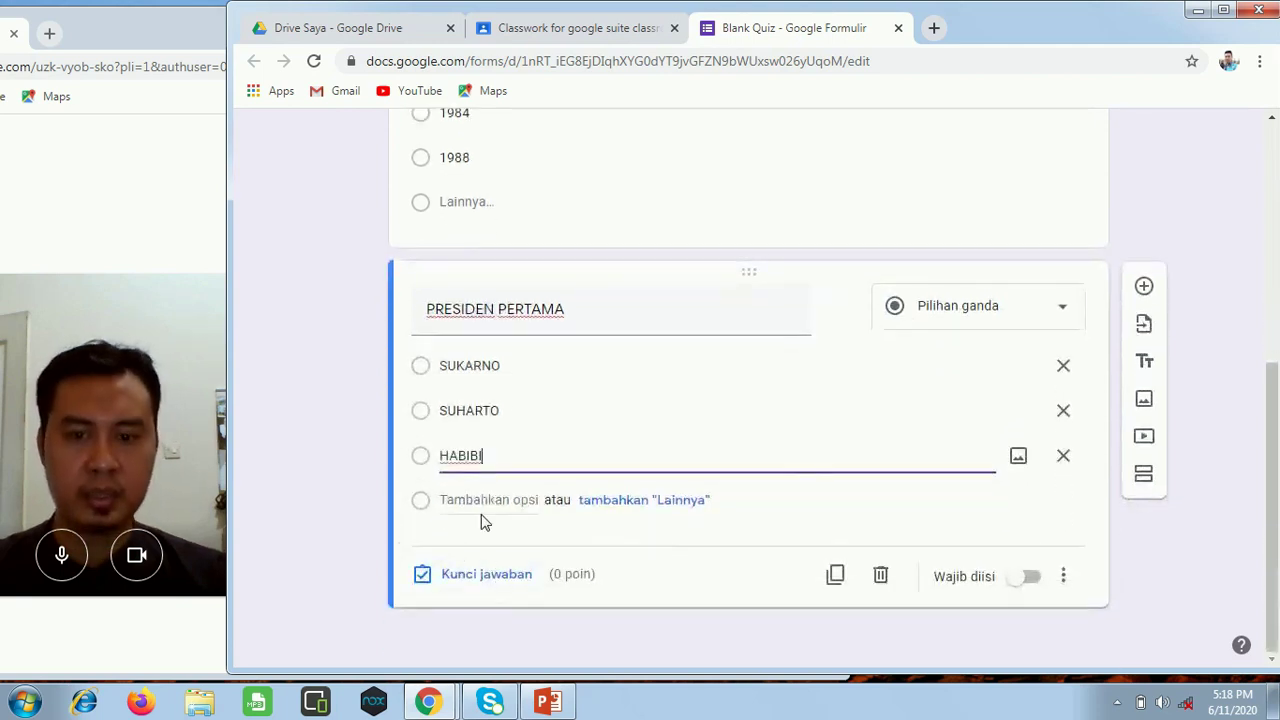
click(487, 501)
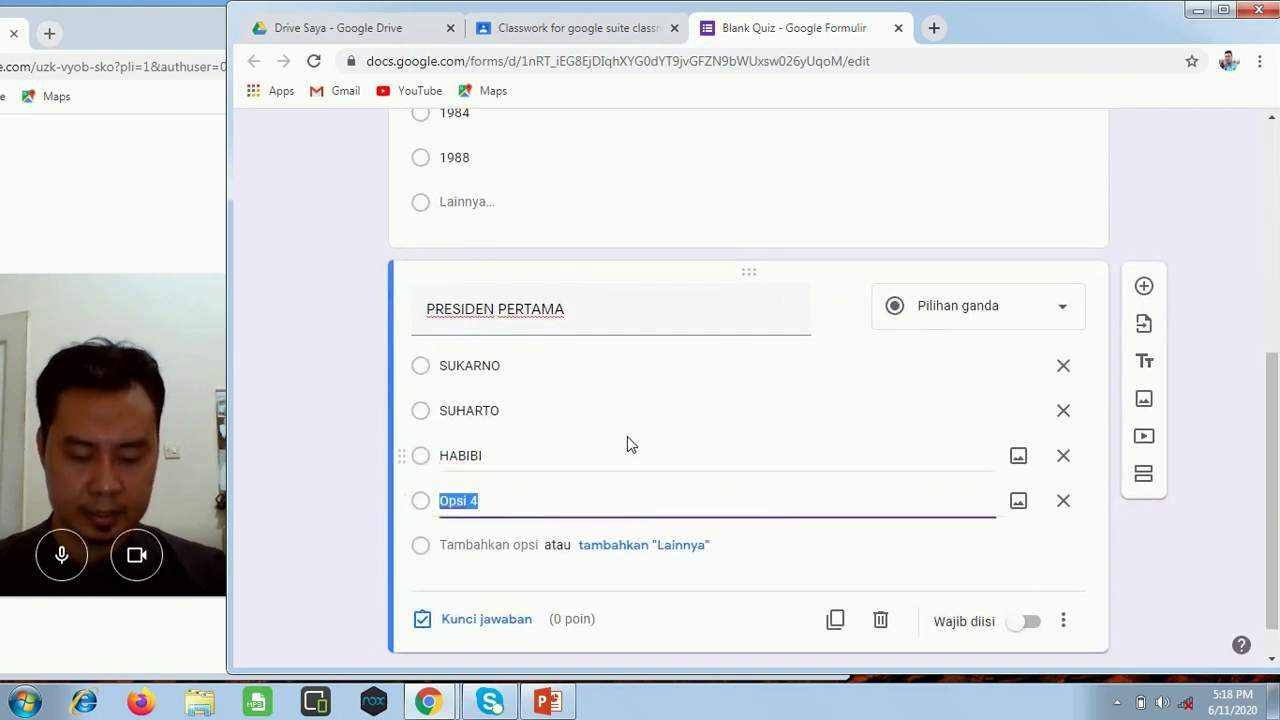
text(ABDURAHMAN WAHID)
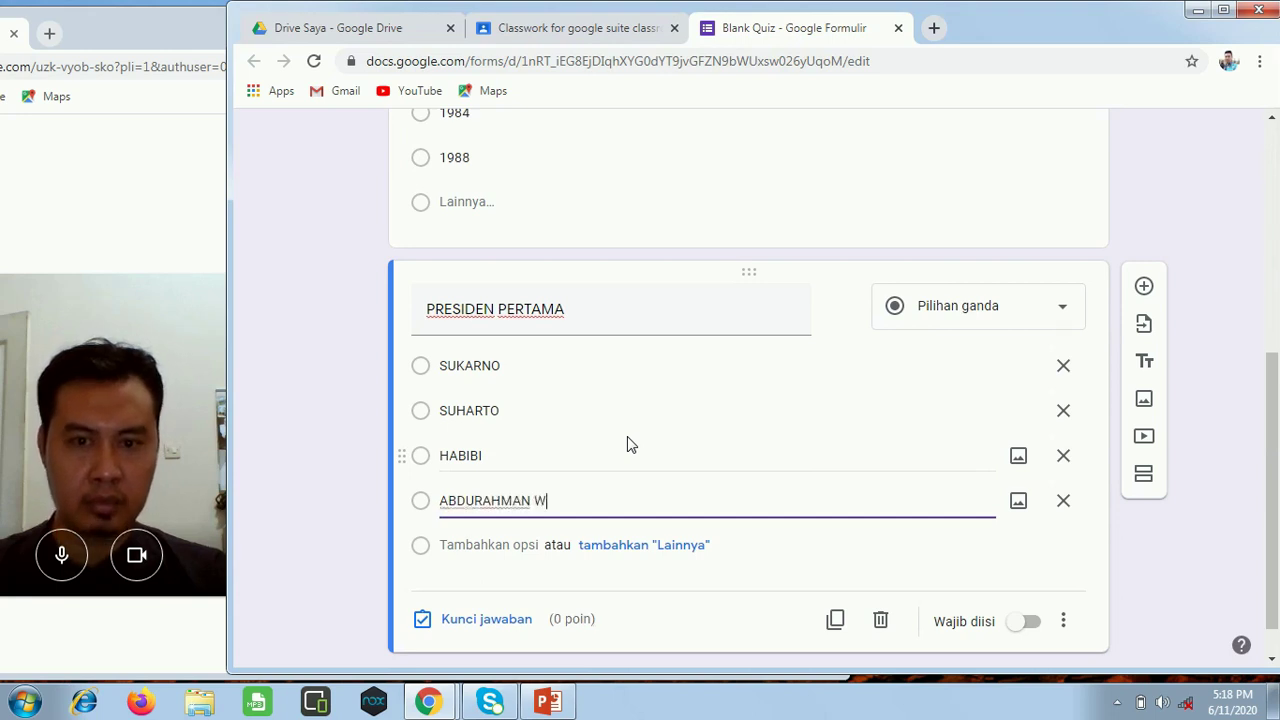
click(493, 543)
text(MEGAWATI)
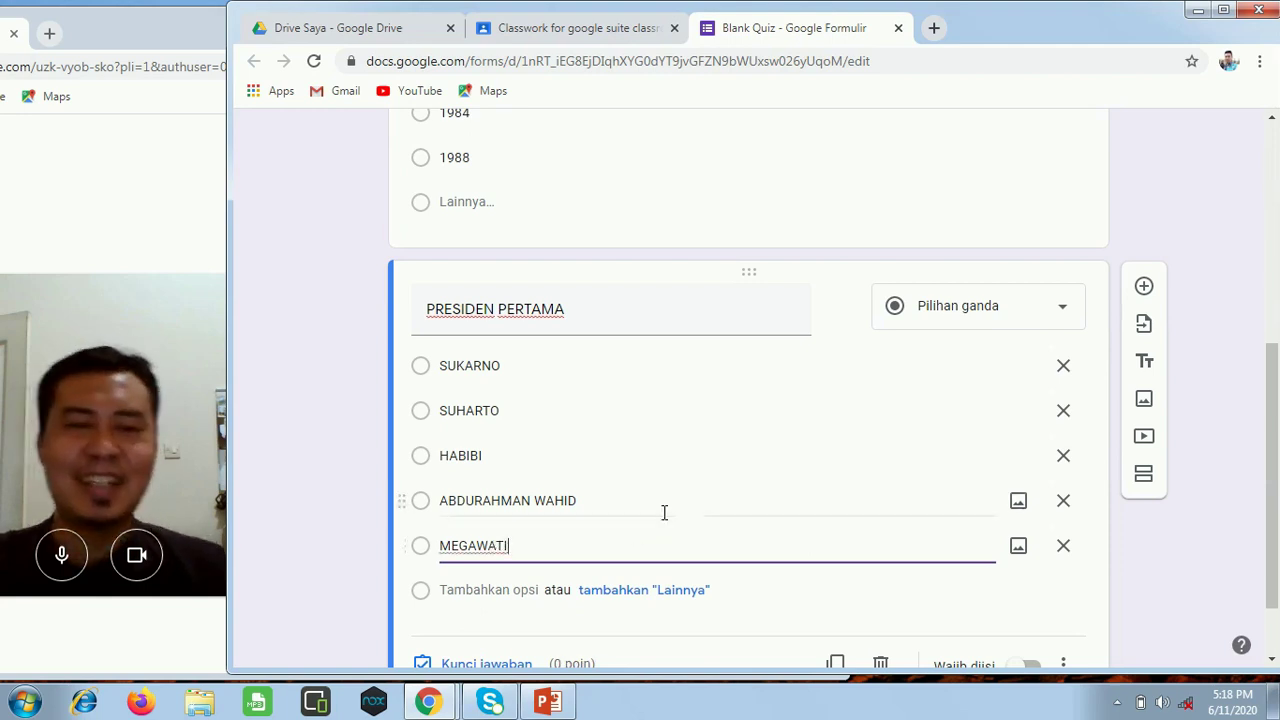
Step: Mark SUKARNO as the correct answer to the "PRESIDEN PERTAMA" question and make the question worth 10 points
scroll(664, 515, down, 1)
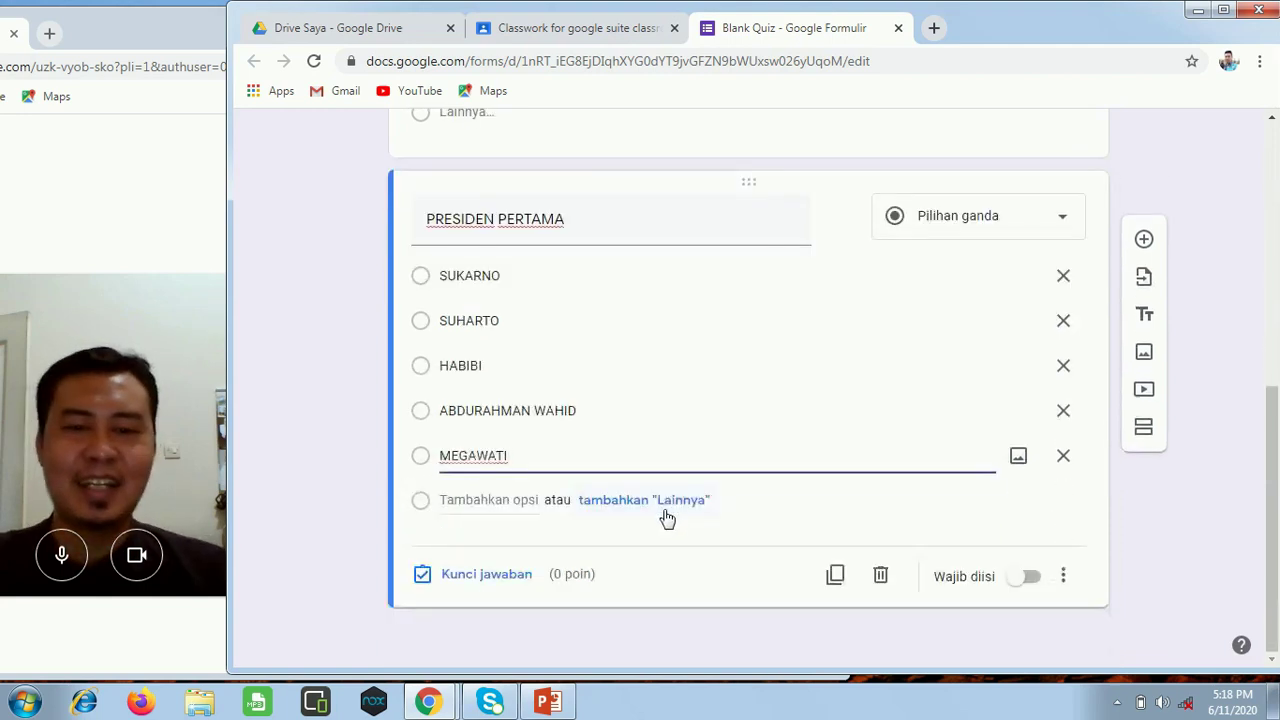
click(487, 575)
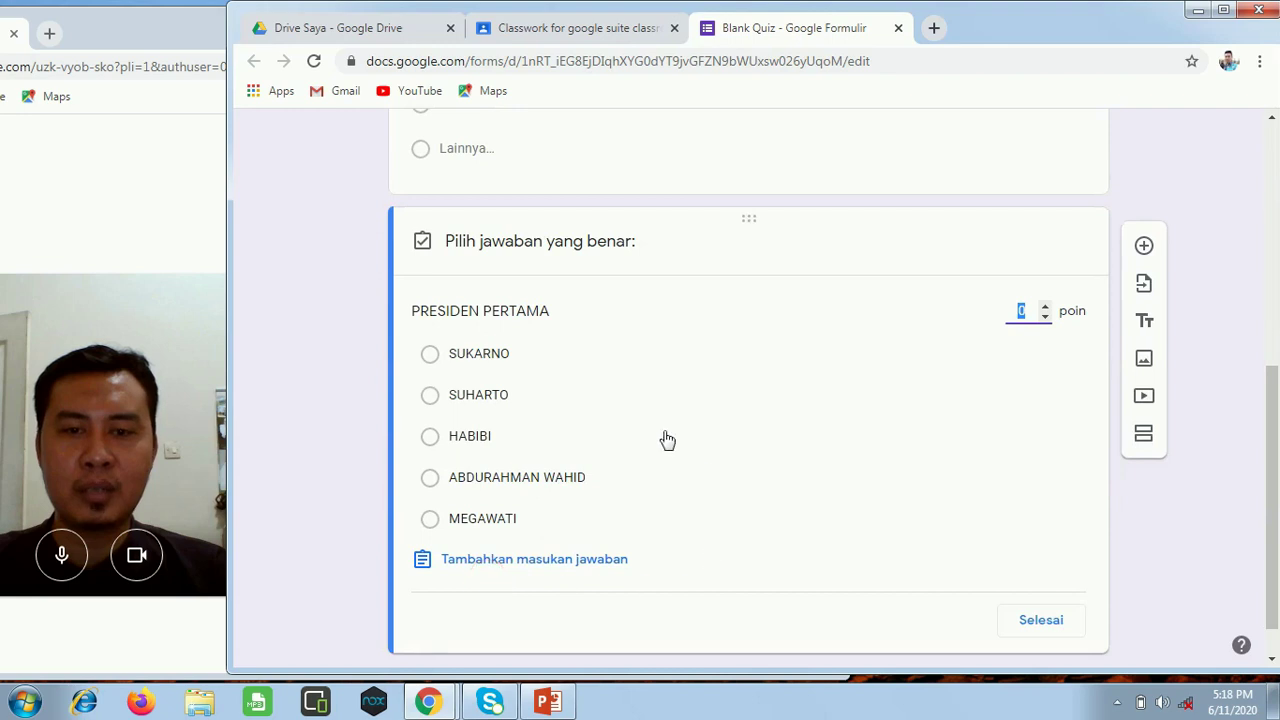
click(426, 360)
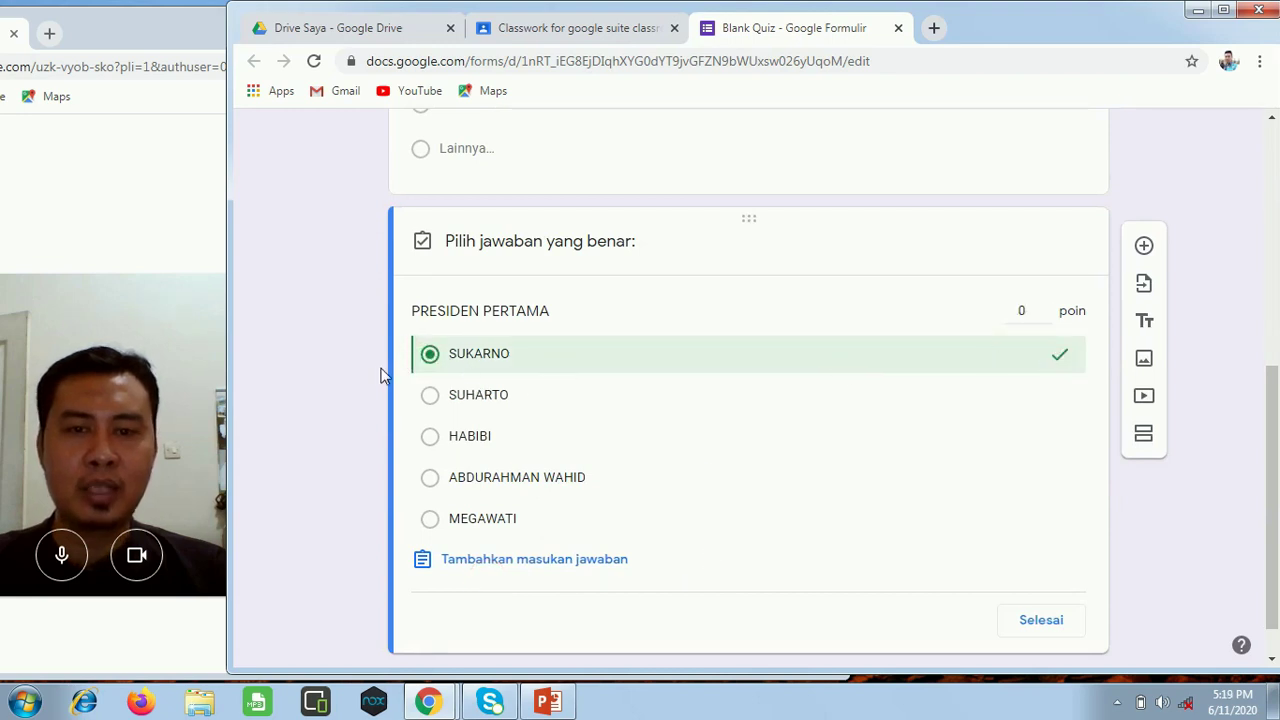
click(1031, 313)
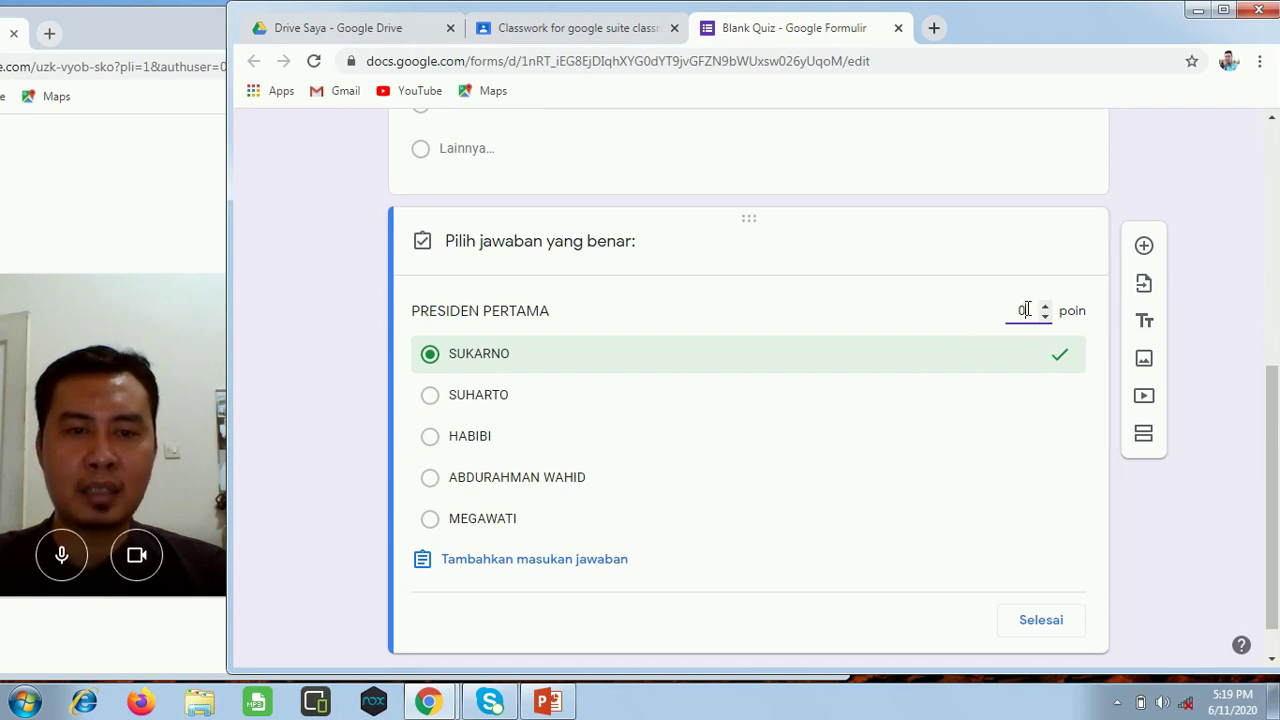
double_click(1024, 310)
text(10)
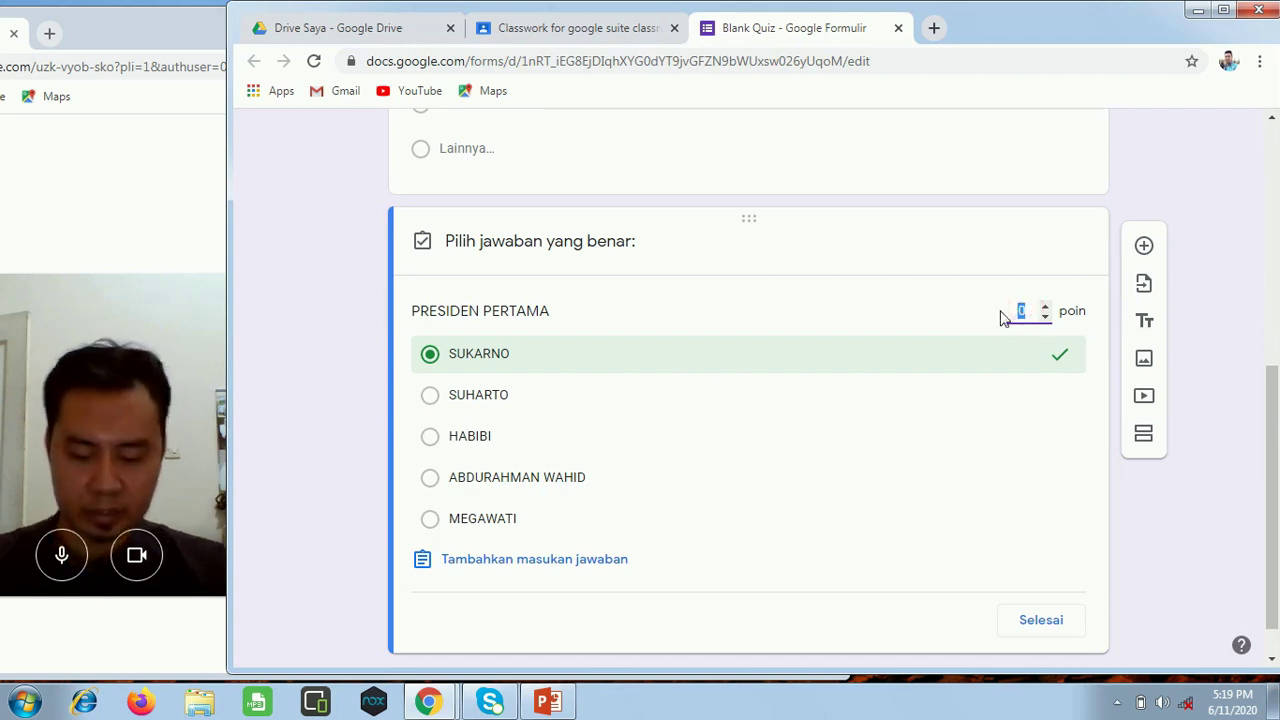
click(1045, 624)
Step: Rename the form from its default quiz name to "UJIAN AKHIR SEMESTER"
scroll(849, 449, up, 5)
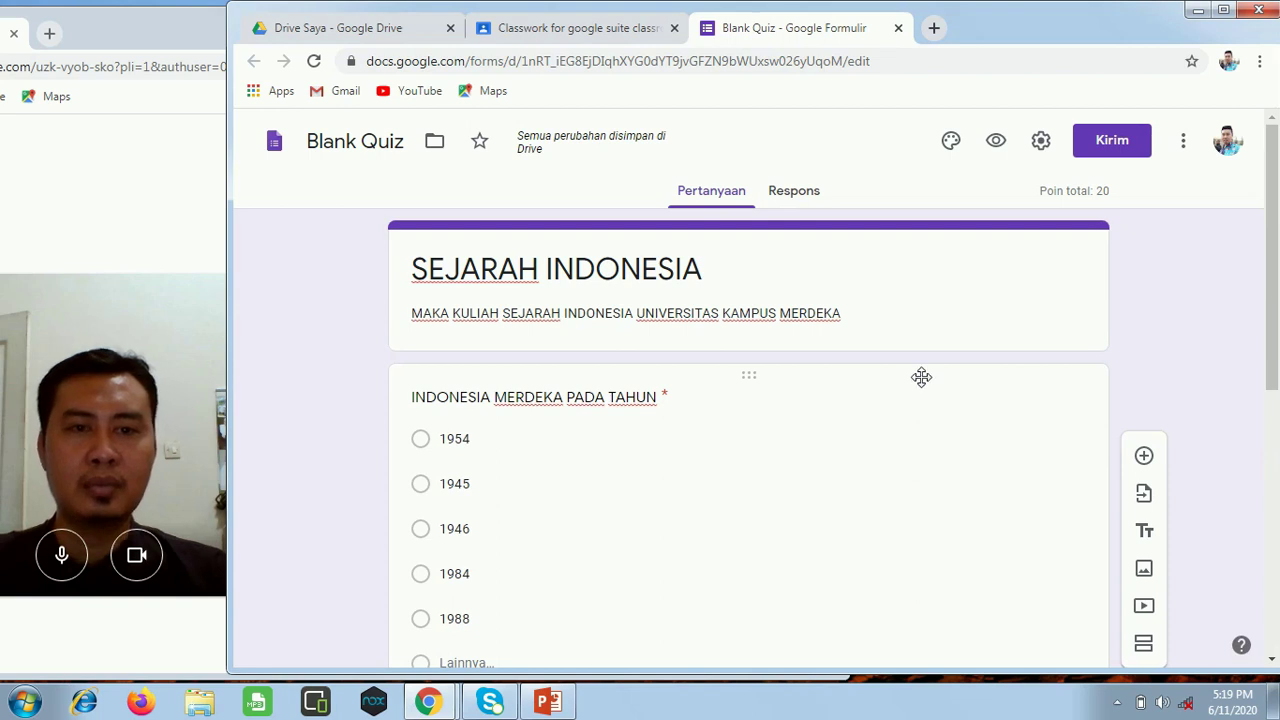
click(396, 141)
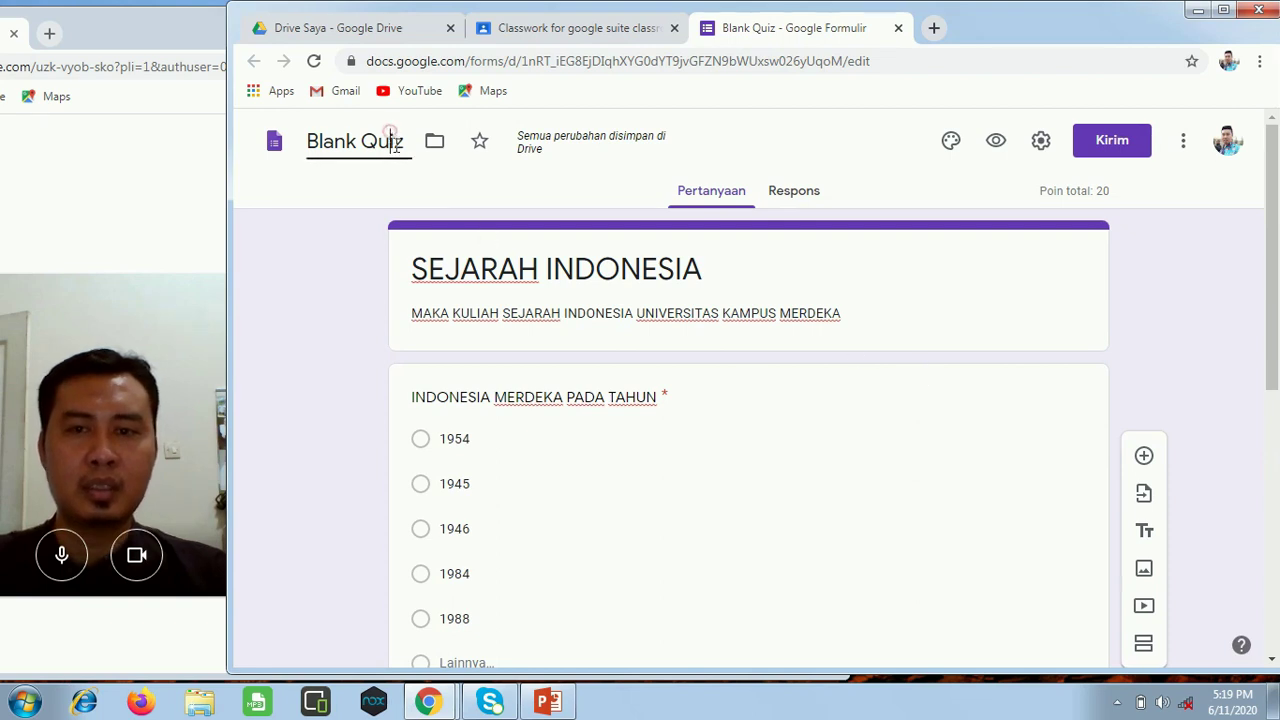
drag(407, 141, 294, 153)
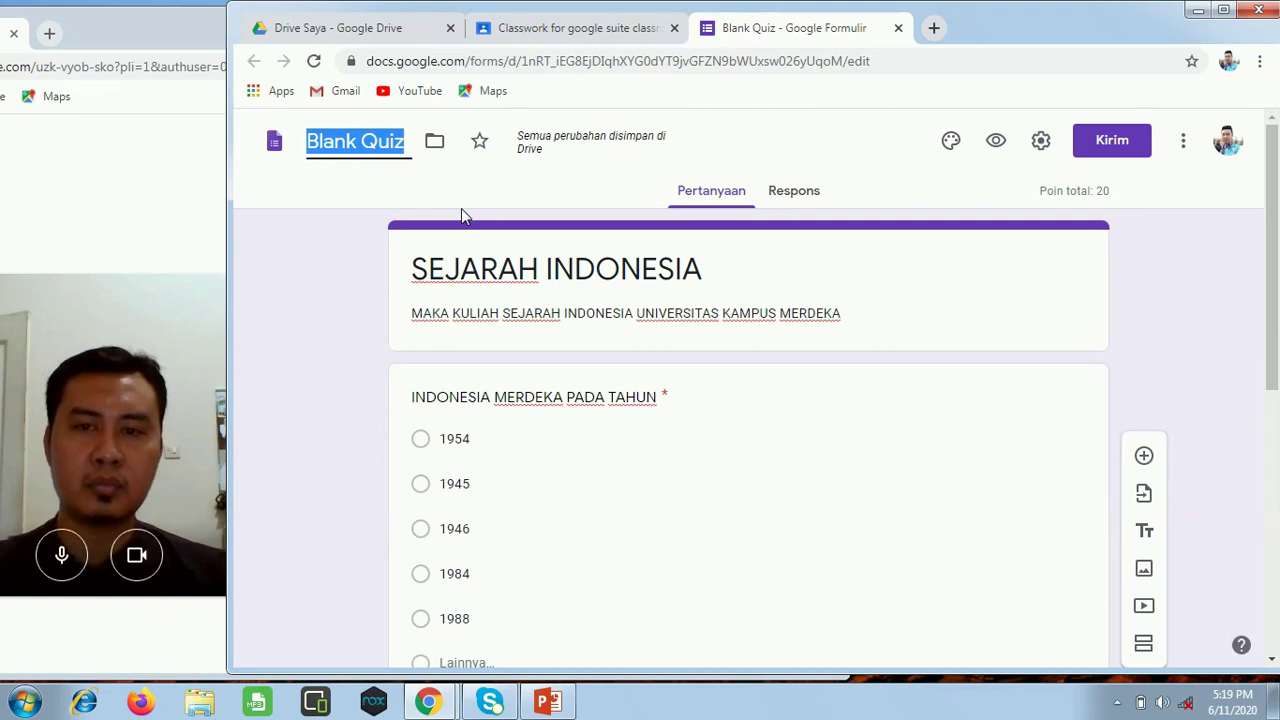
text(UJI)
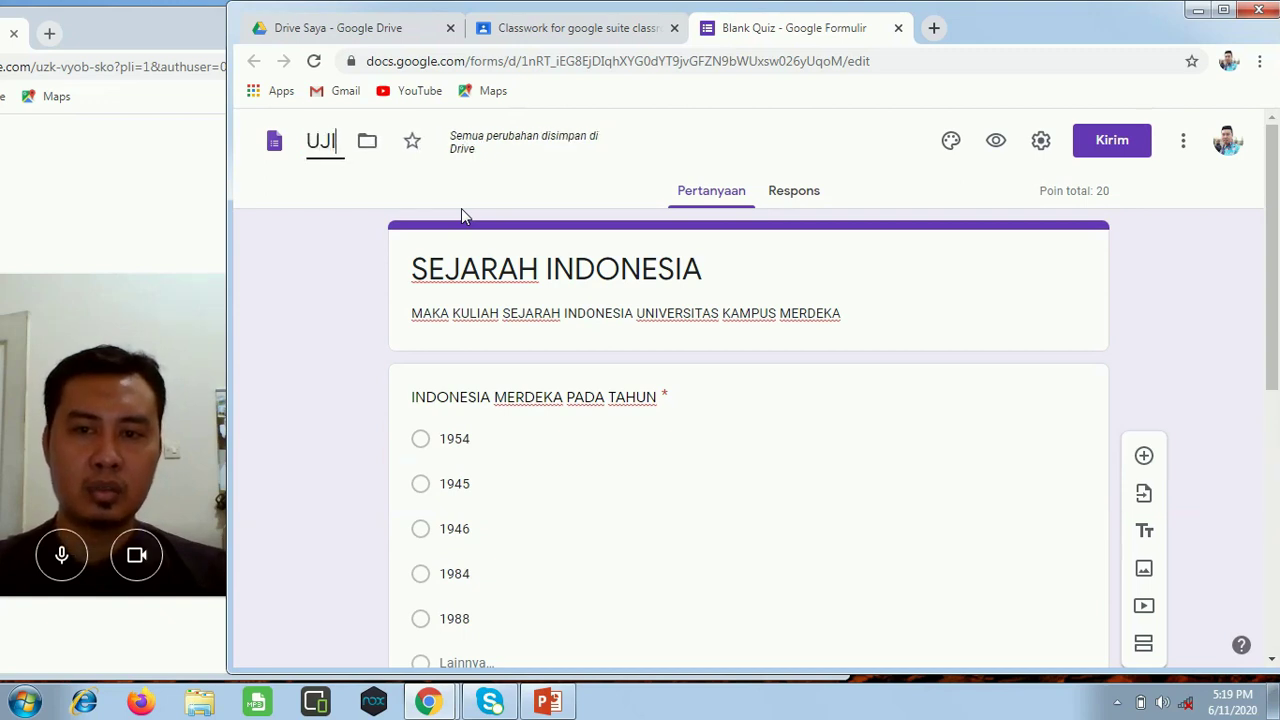
text(AN AKHIR )
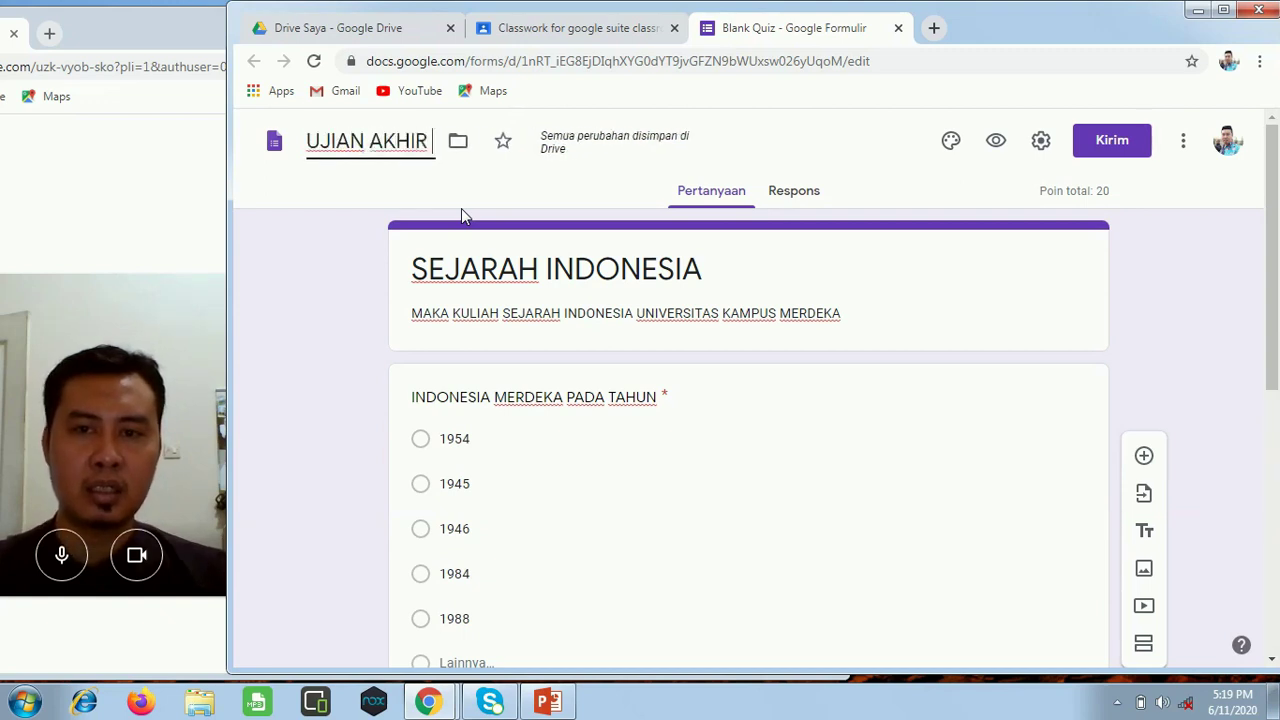
text(SEMESTER)
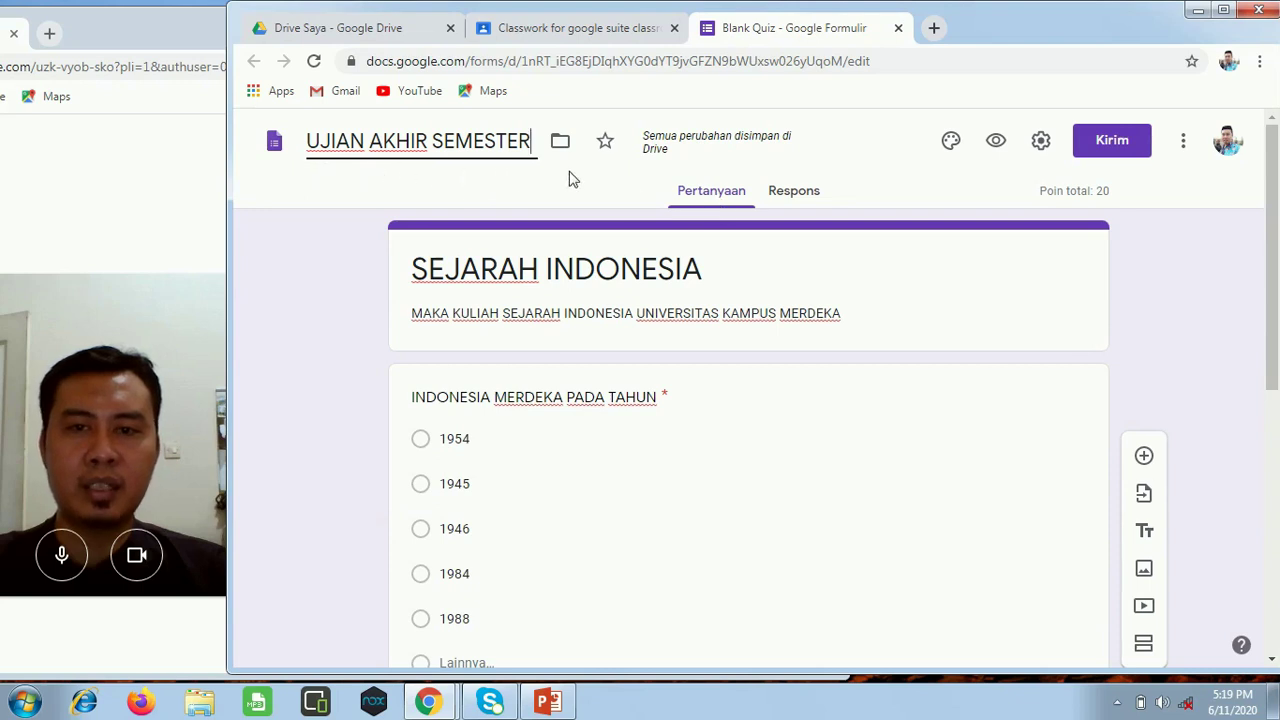
click(514, 200)
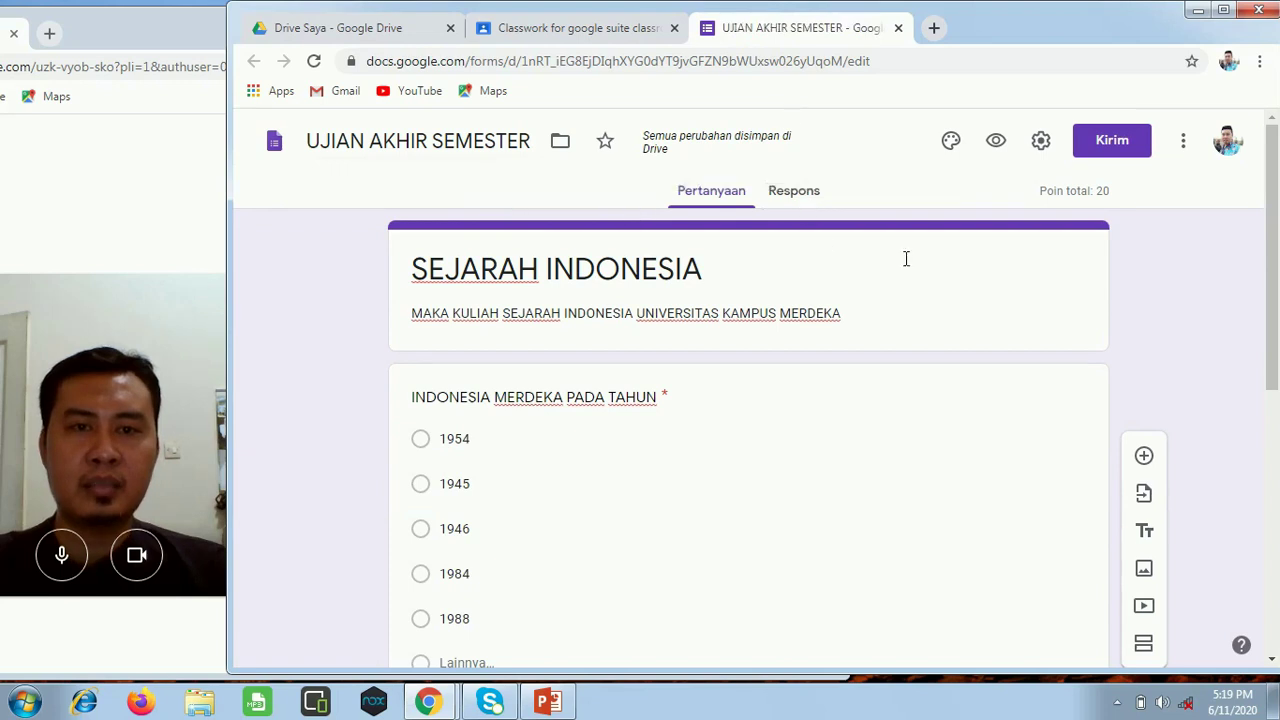
scroll(588, 467, down, 4)
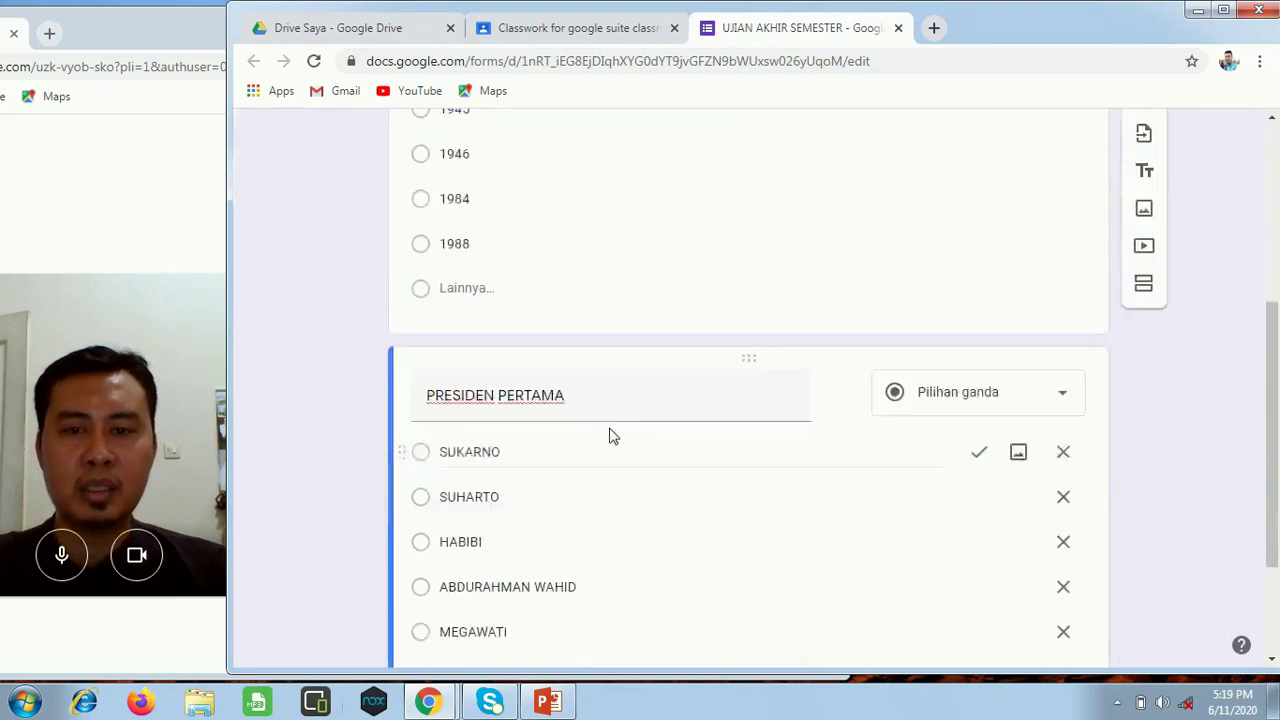
scroll(680, 451, up, 3)
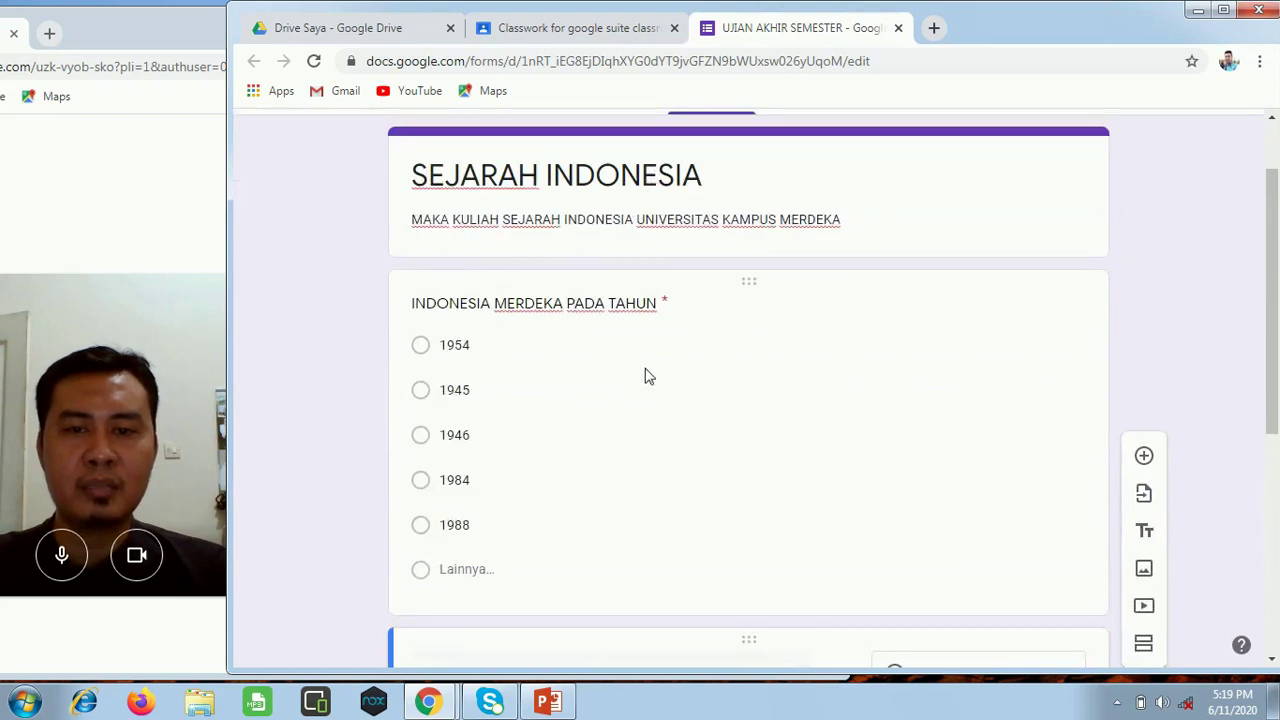
scroll(731, 505, down, 3)
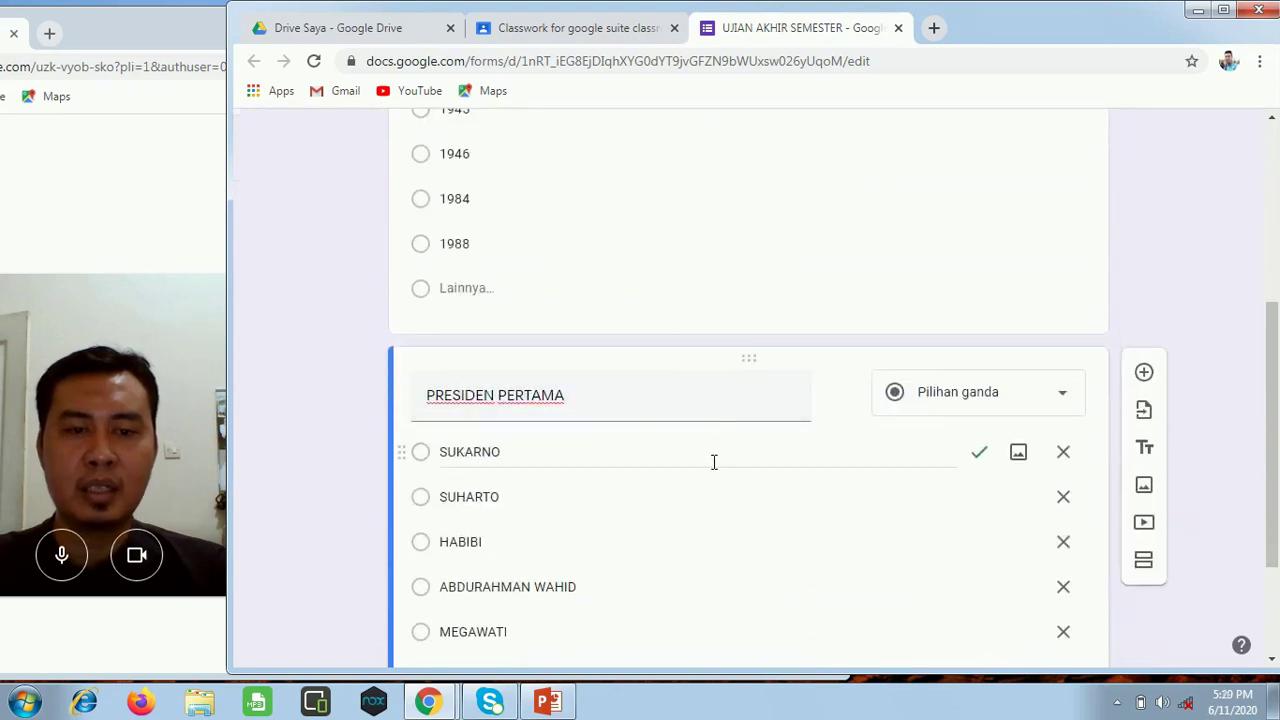
scroll(714, 461, up, 5)
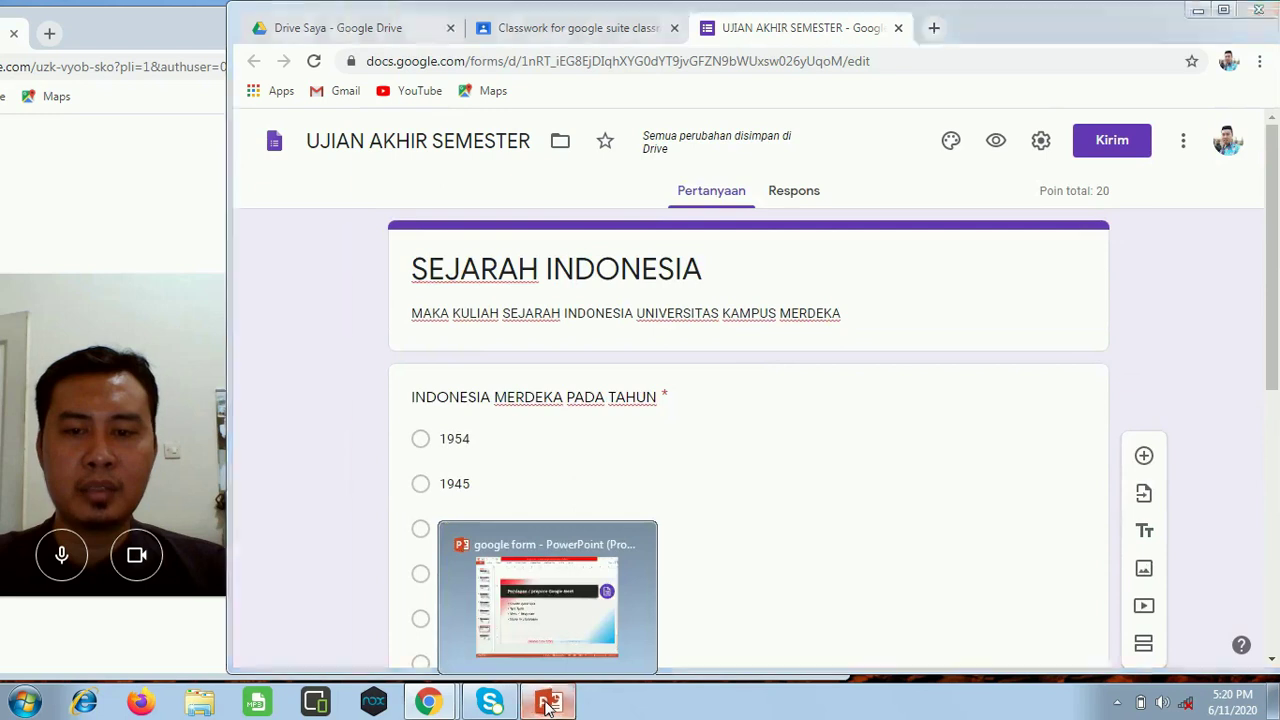
Step: Switch to the PowerPoint presentation and check the preparation slide for what follows creating the questions
click(547, 705)
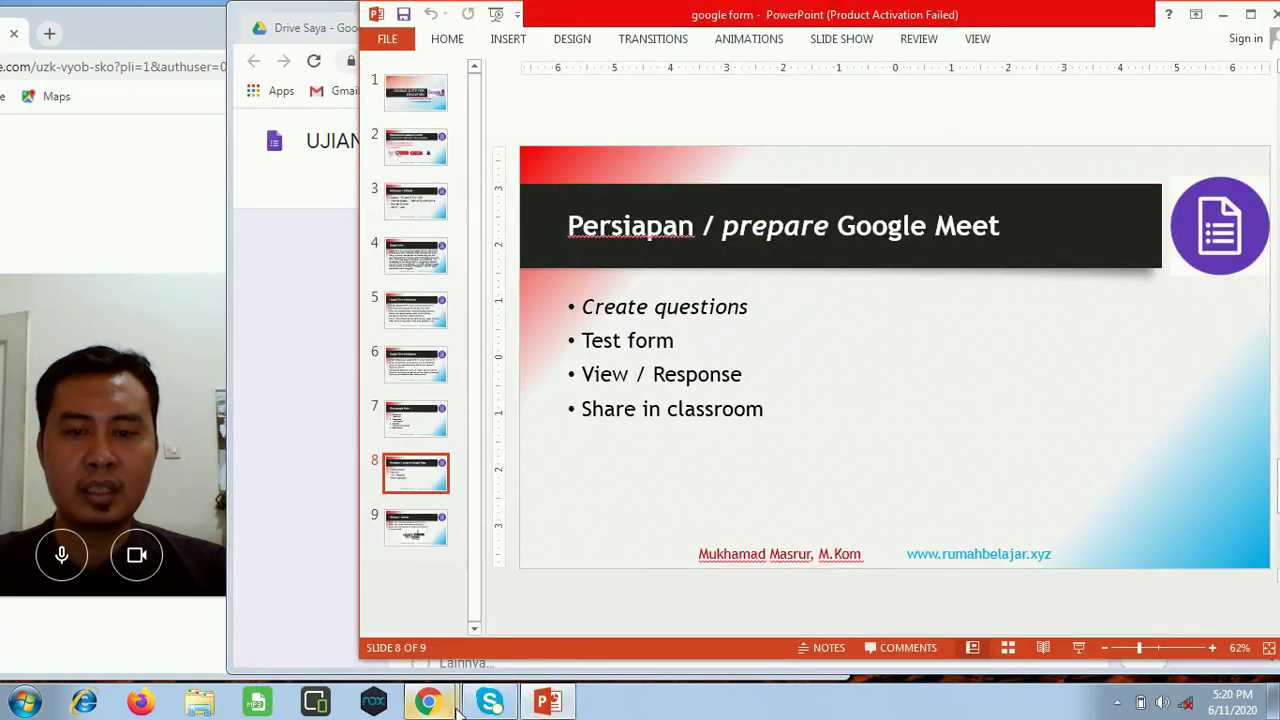
mouse_move(430, 703)
click(573, 599)
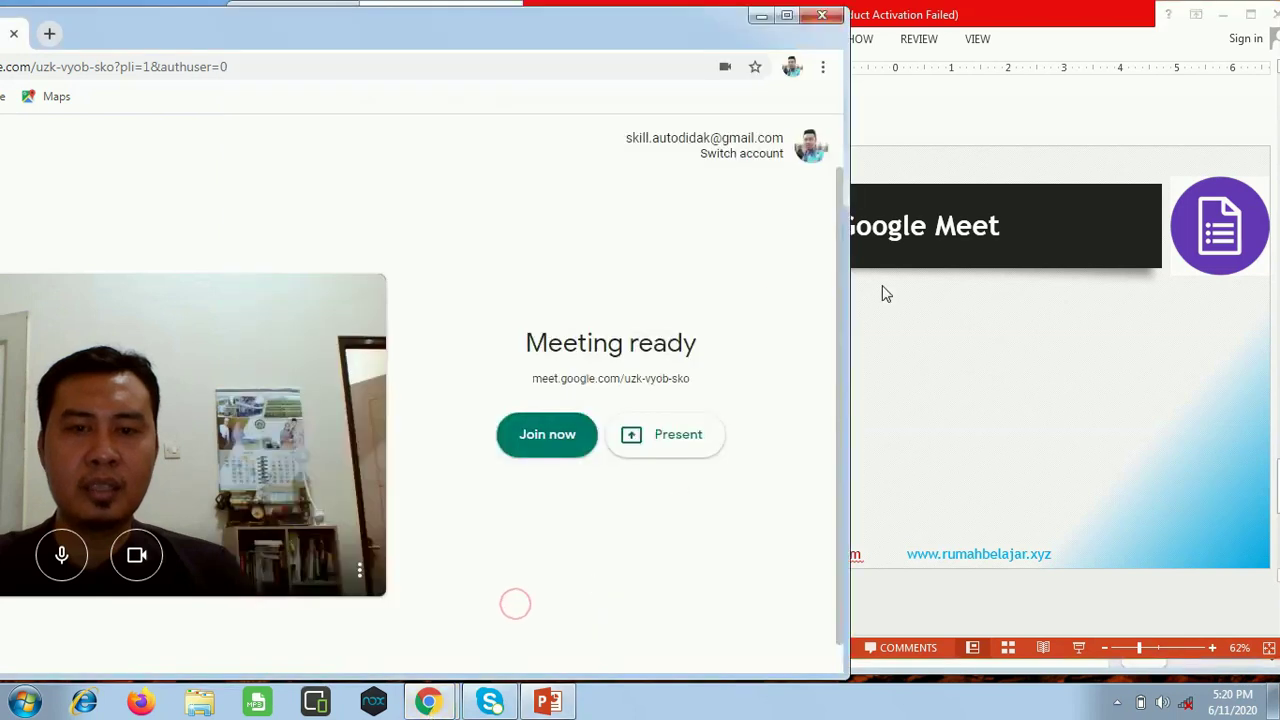
click(906, 357)
Step: Switch back to the form in Chrome and open its preview as respondents see it
mouse_move(449, 708)
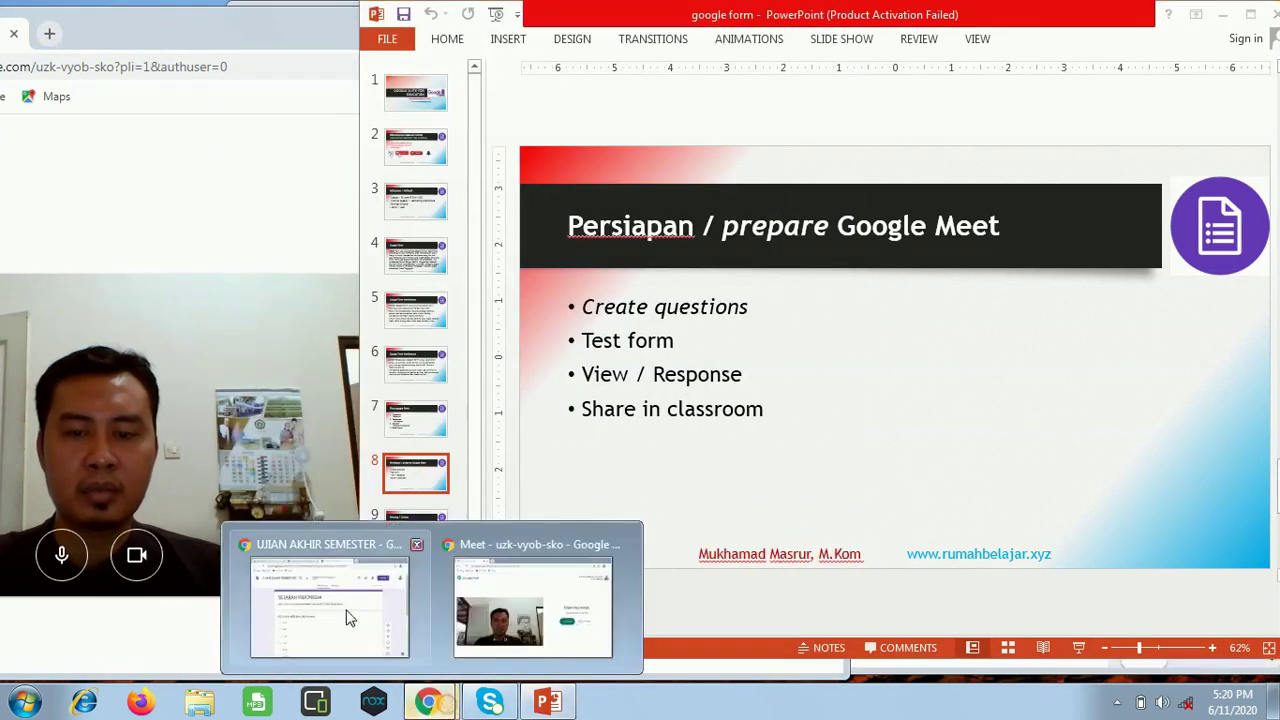
click(352, 620)
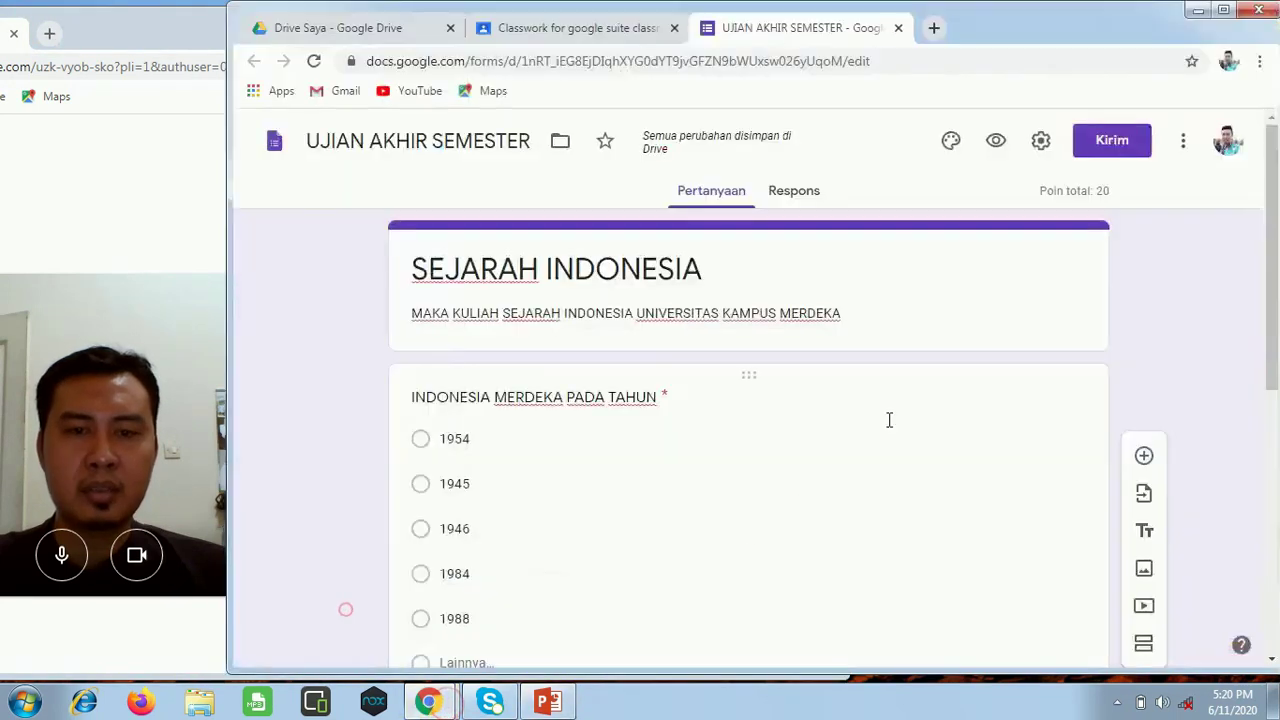
click(993, 148)
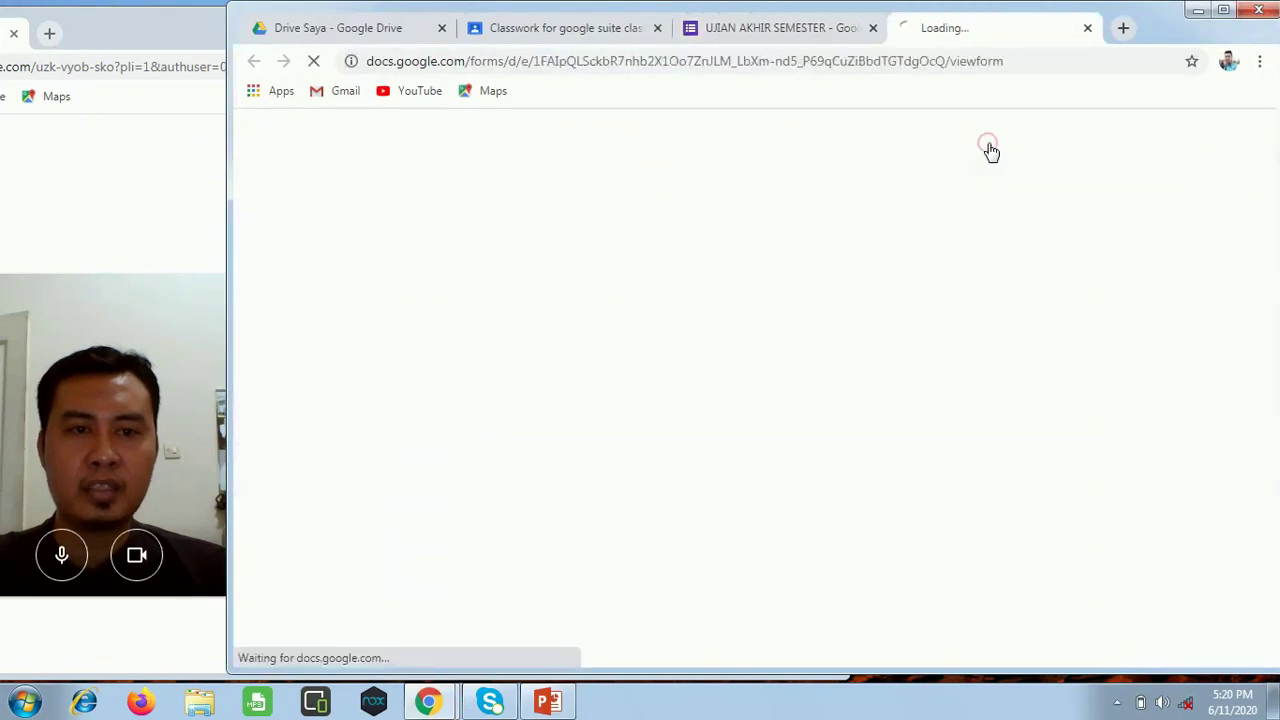
click(817, 42)
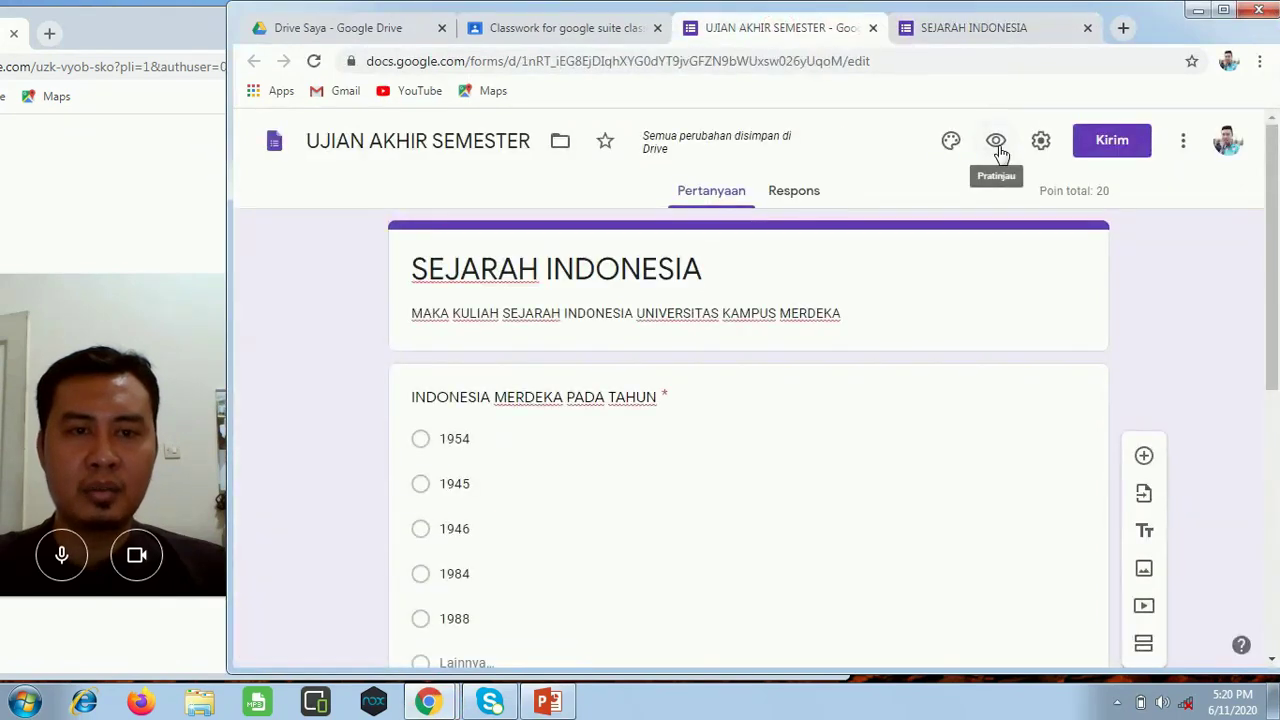
click(968, 28)
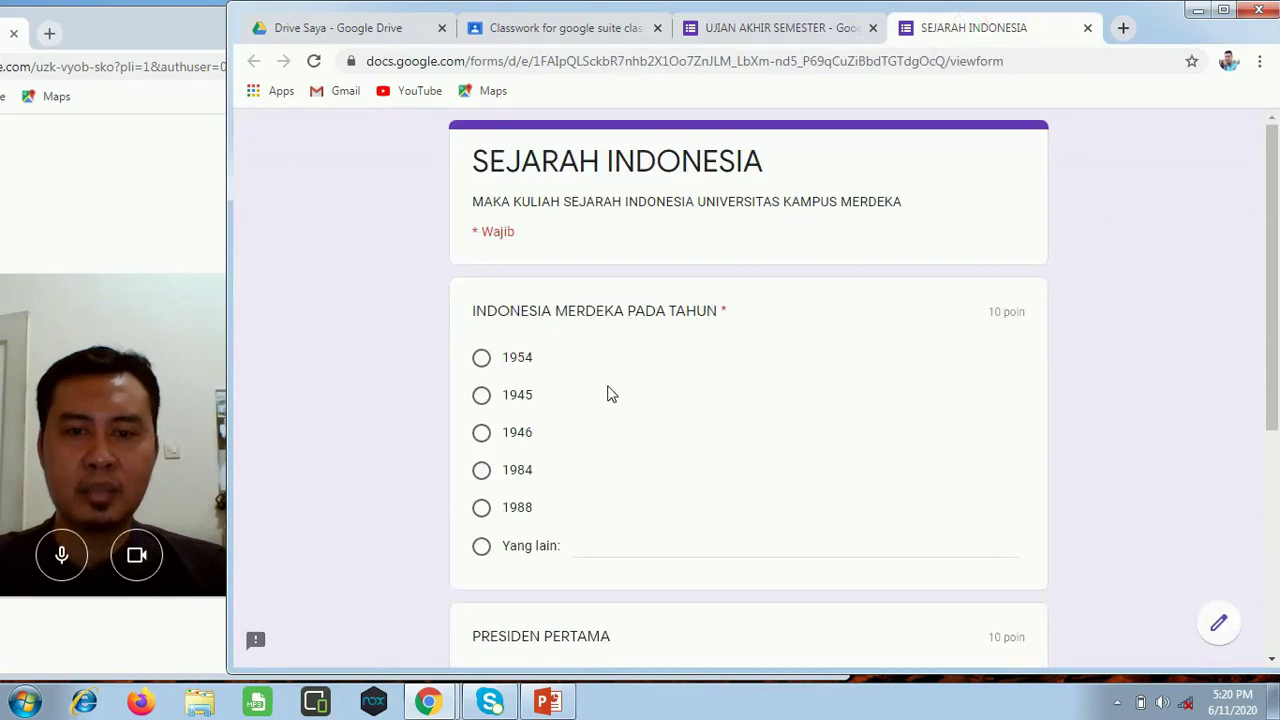
Step: Submit a test response answering 1945 to the first question and SUHARTO to "PRESIDEN PERTAMA", and open its score
click(482, 396)
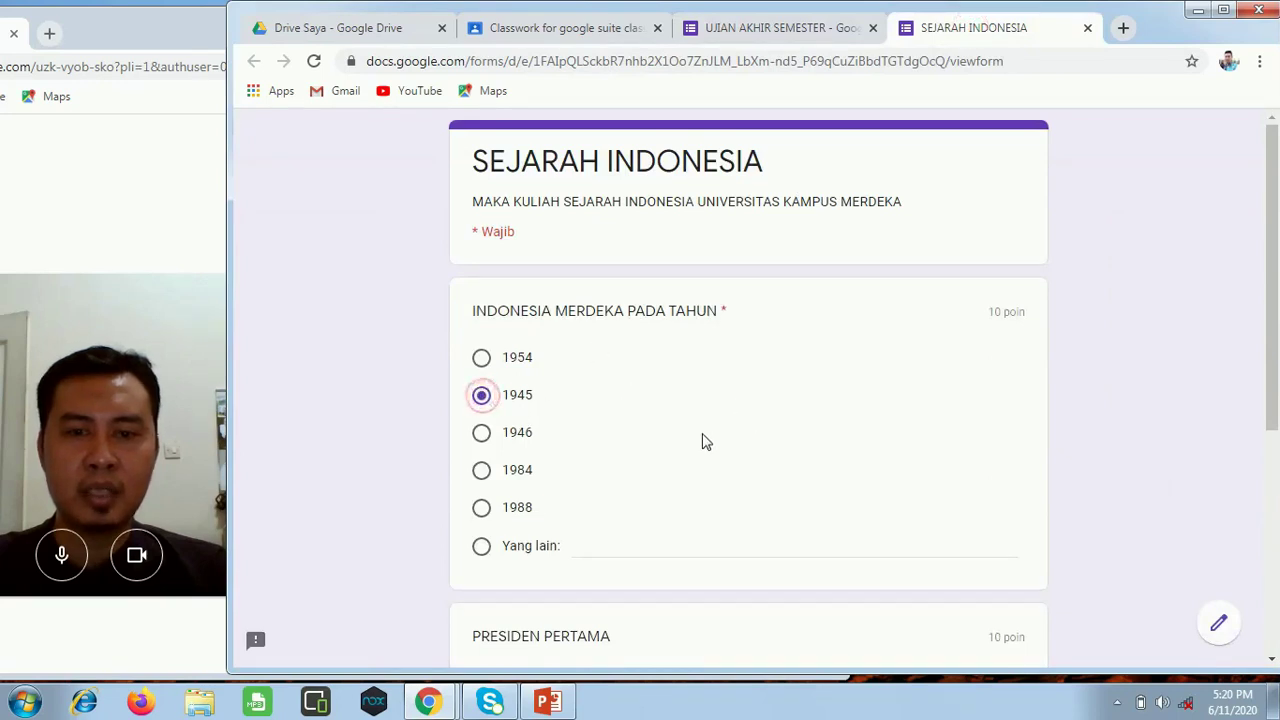
scroll(700, 440, down, 2)
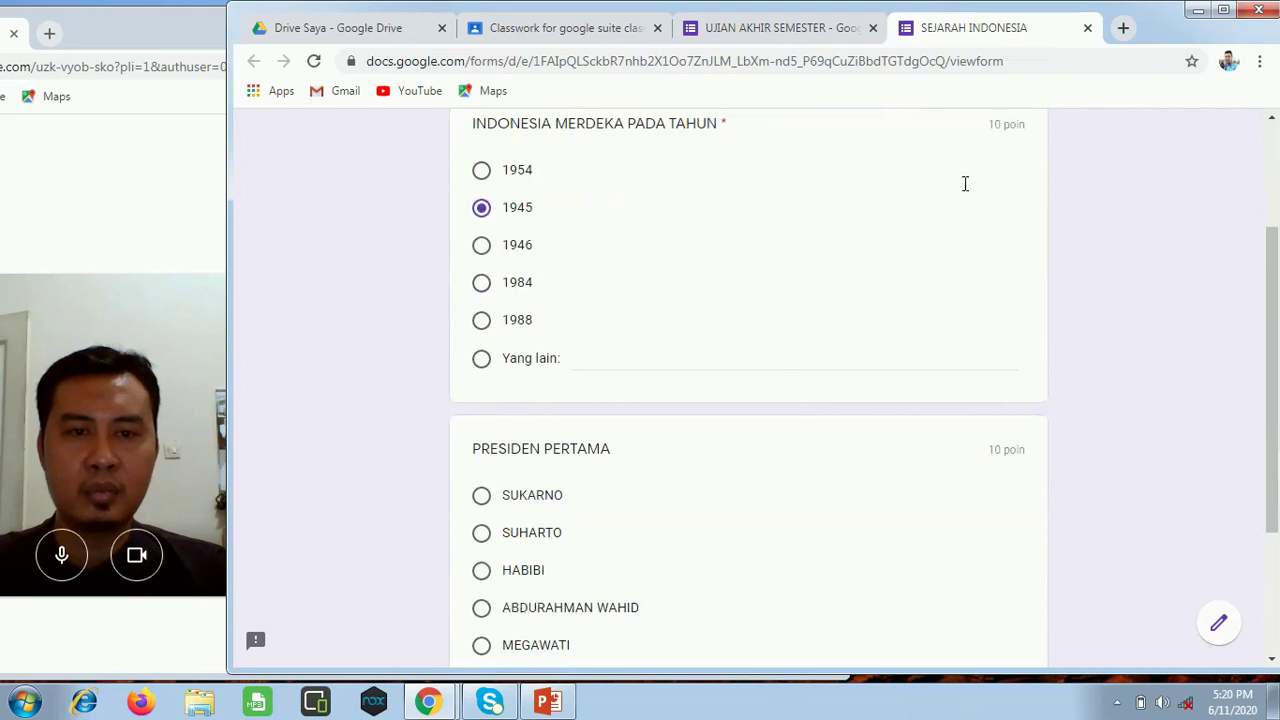
scroll(597, 527, down, 1)
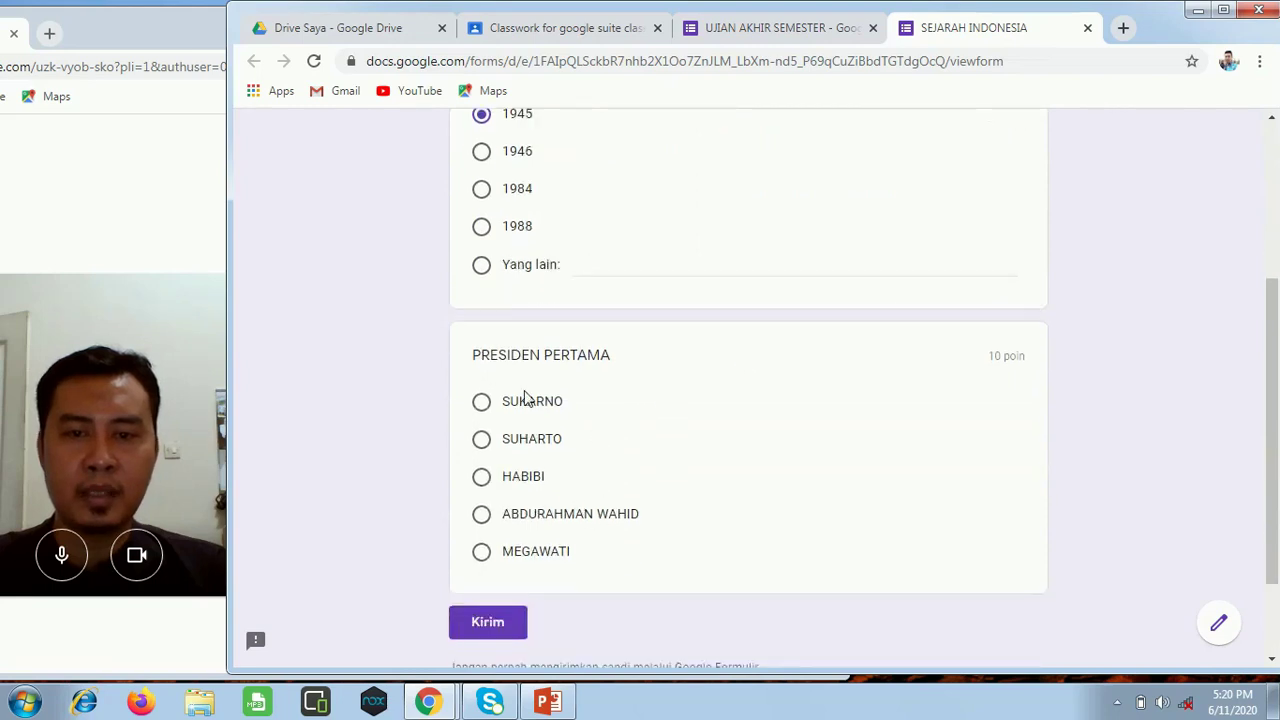
click(482, 440)
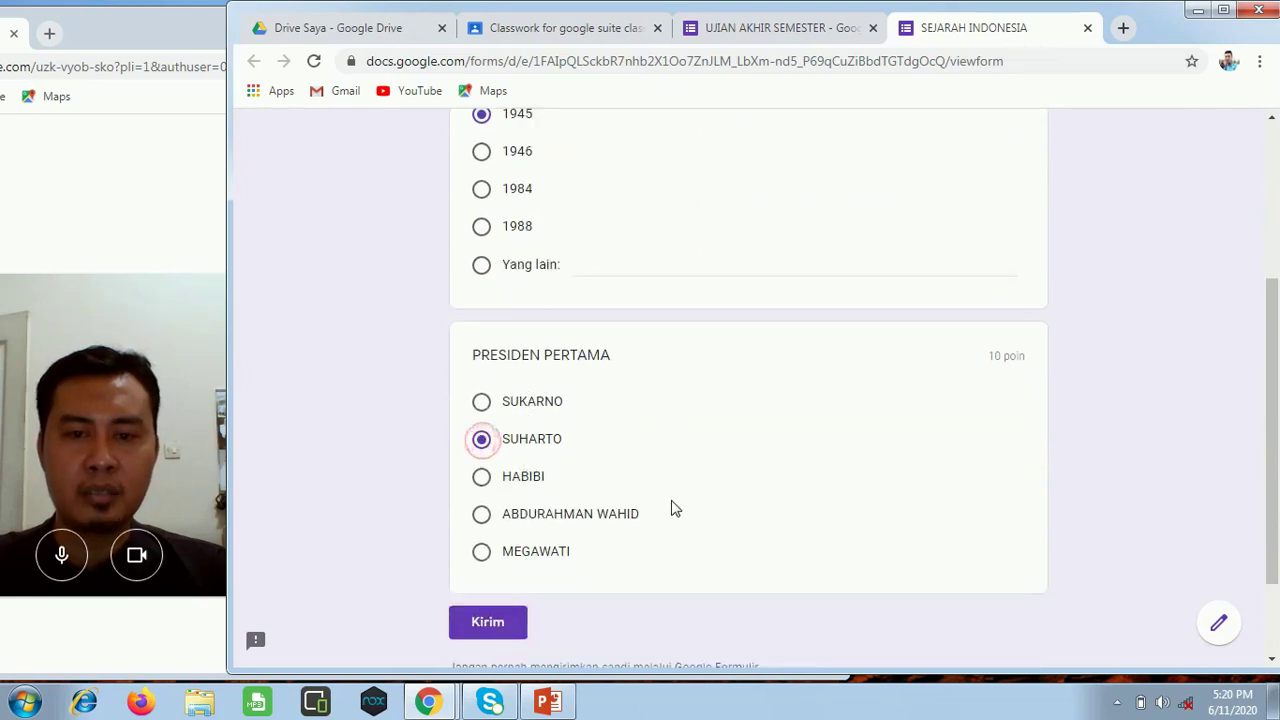
scroll(900, 400, down, 2)
click(505, 512)
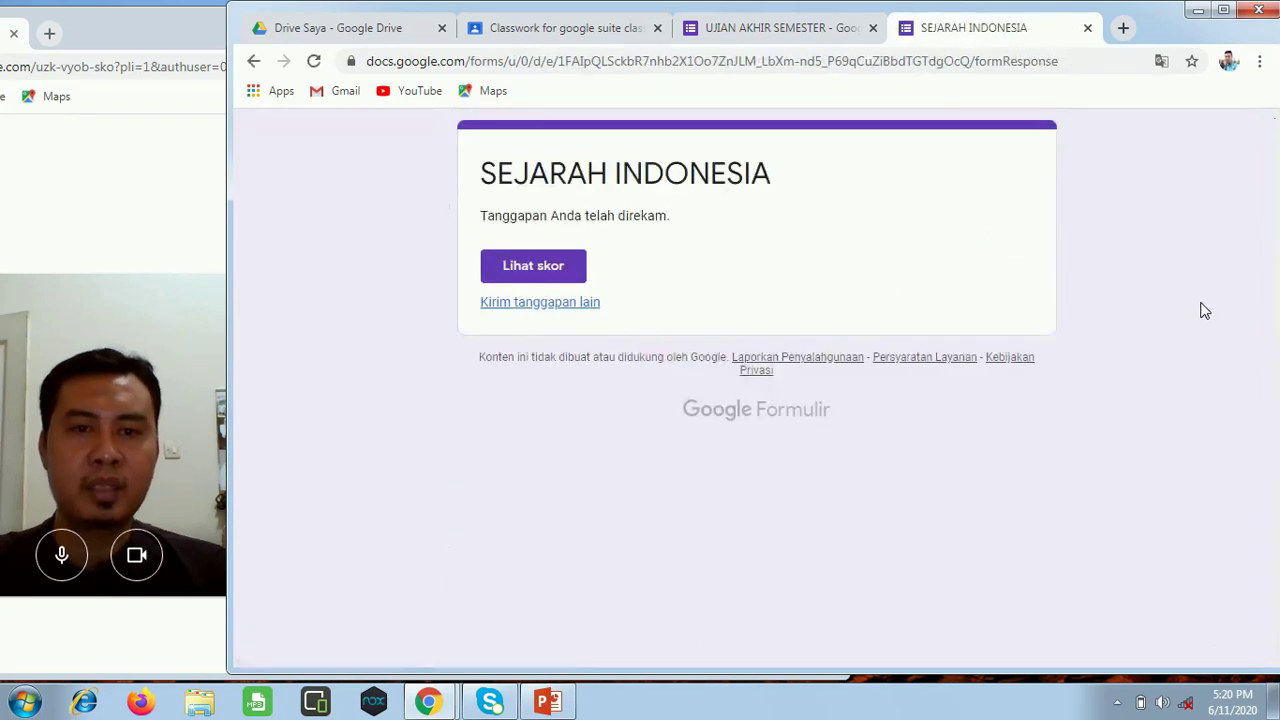
click(552, 267)
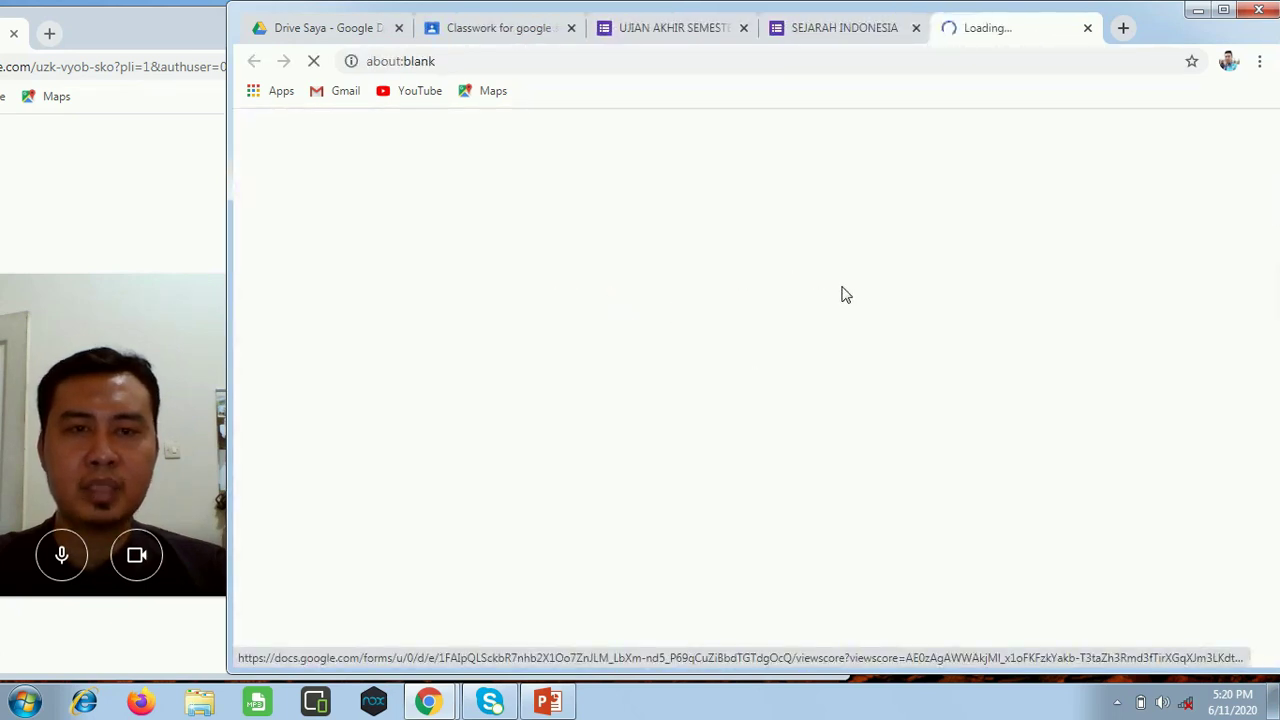
Step: Examine the form's response summary, including the score distribution, frequently missed questions and the answer charts of both questions
click(668, 32)
click(783, 192)
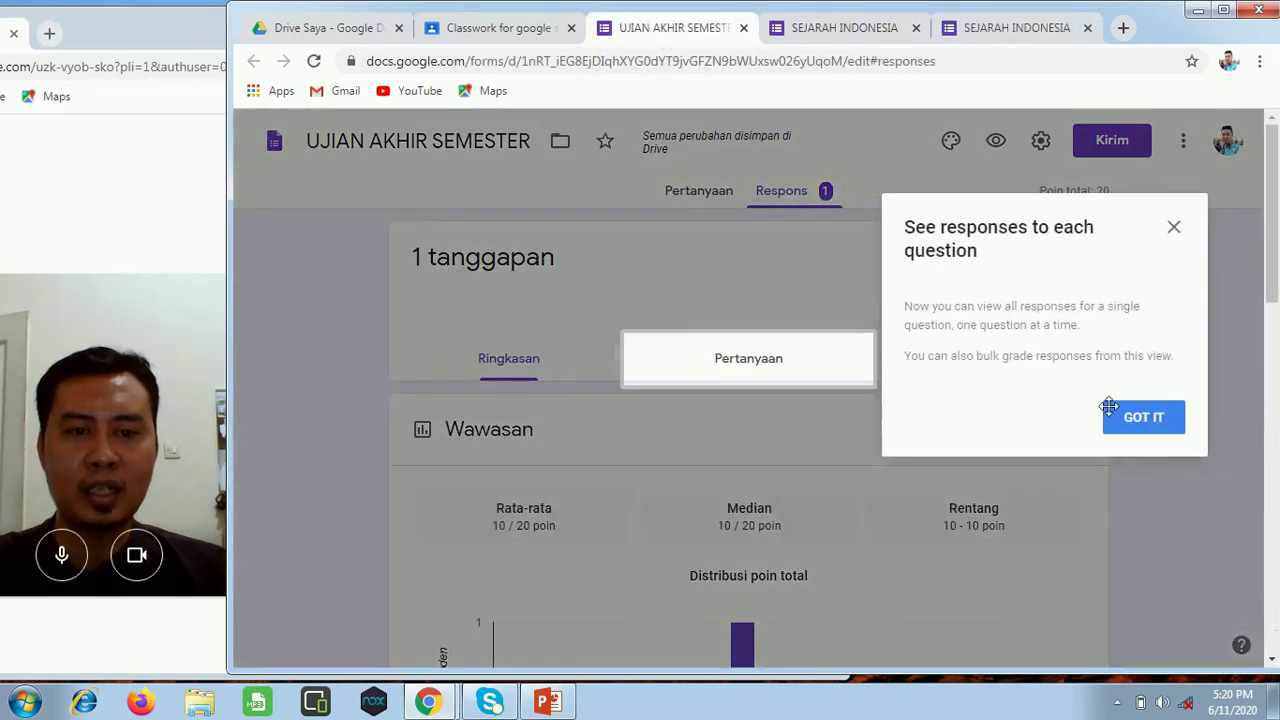
click(1148, 420)
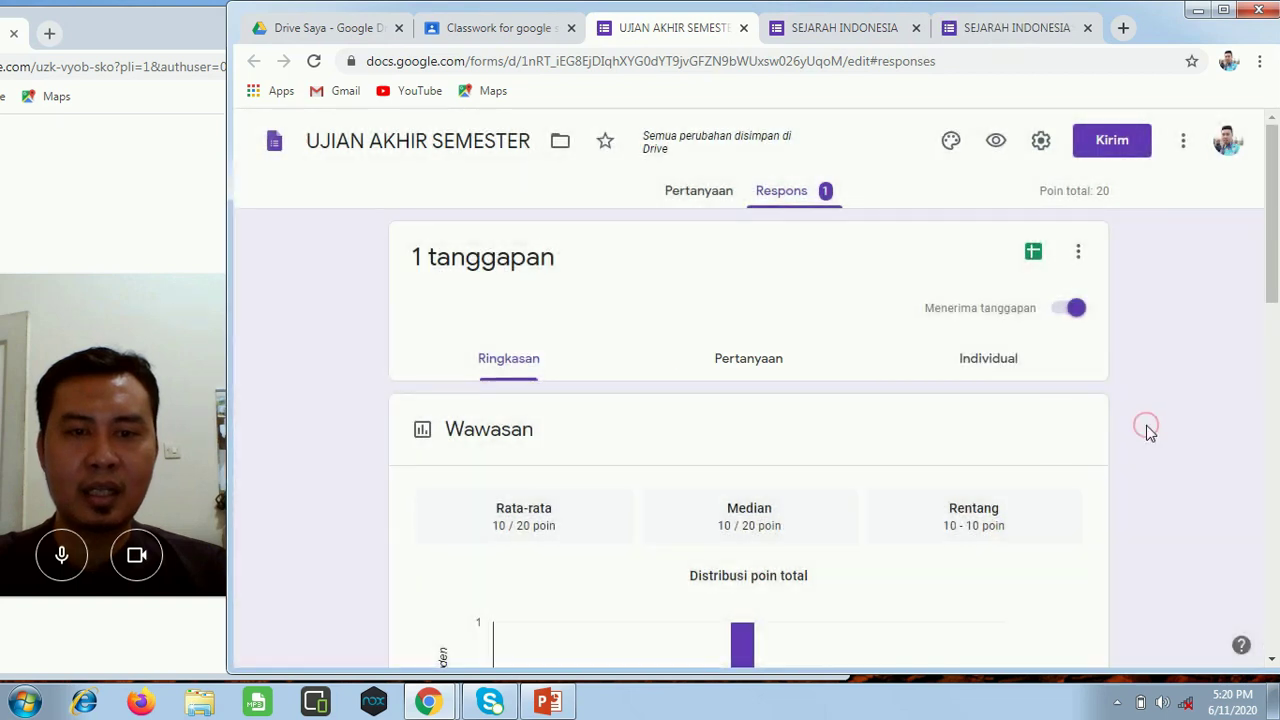
scroll(765, 423, down, 2)
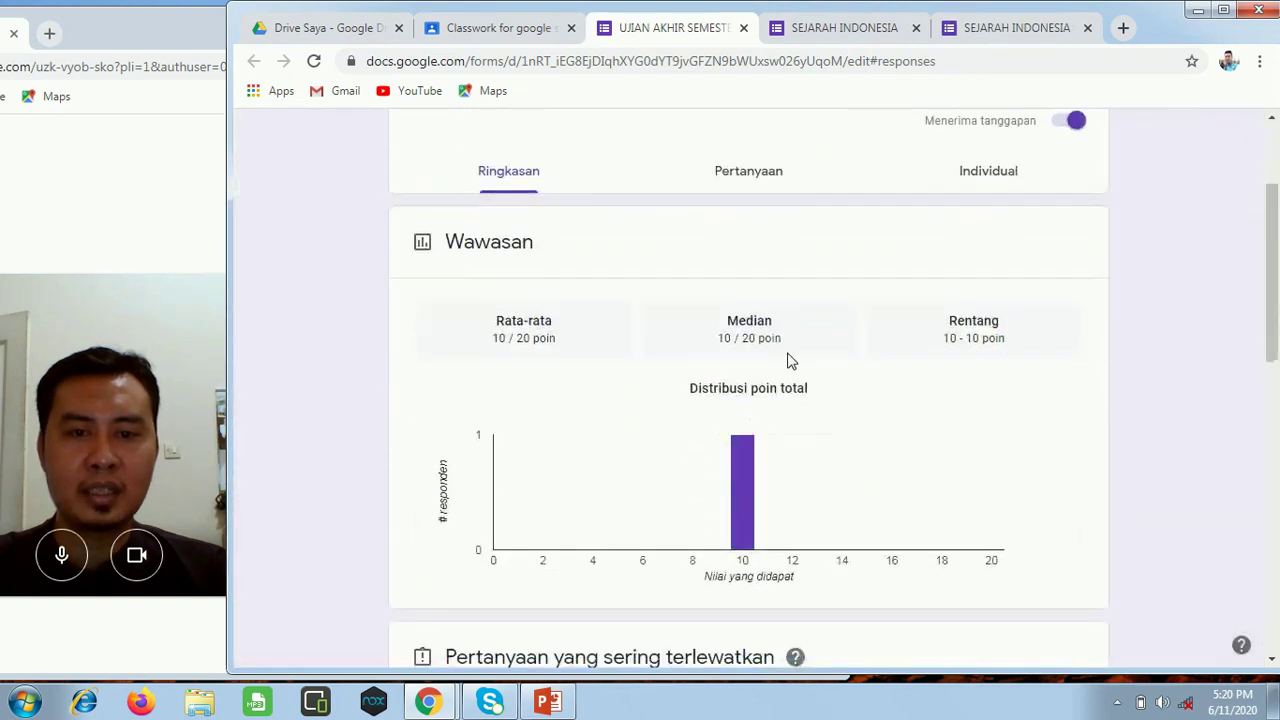
scroll(757, 551, down, 5)
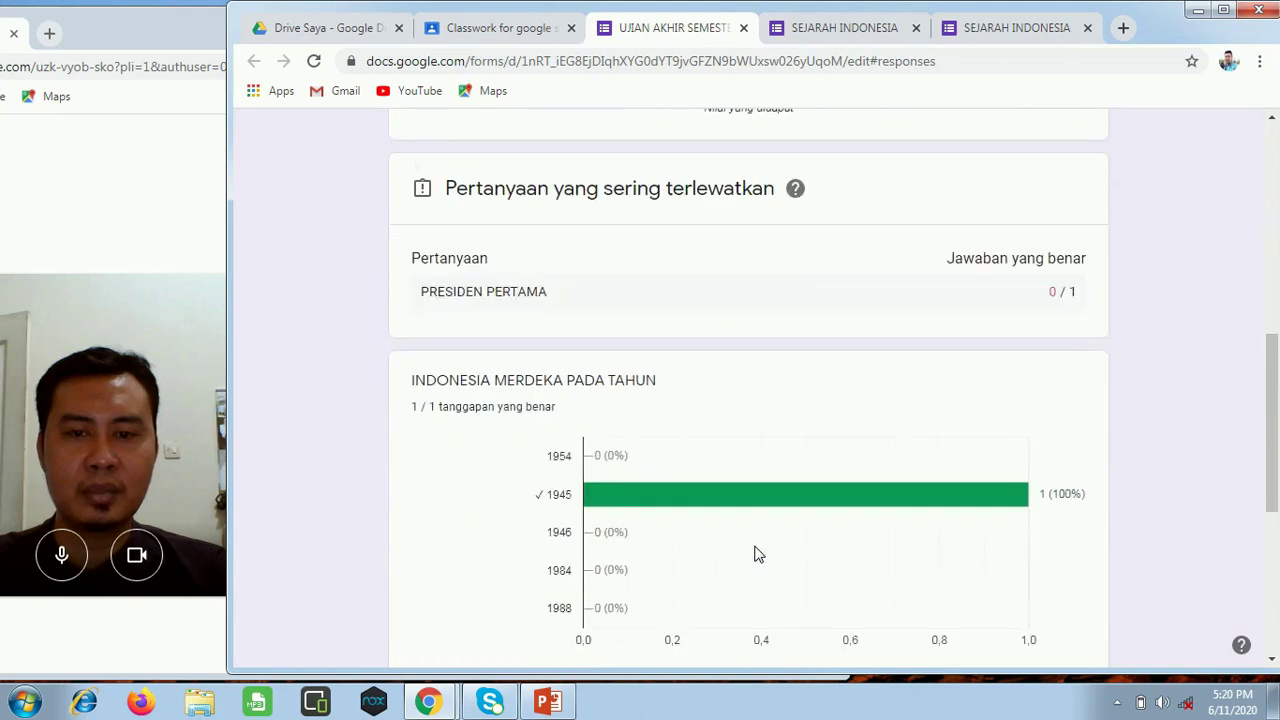
mouse_move(668, 501)
scroll(855, 508, down, 4)
mouse_move(590, 428)
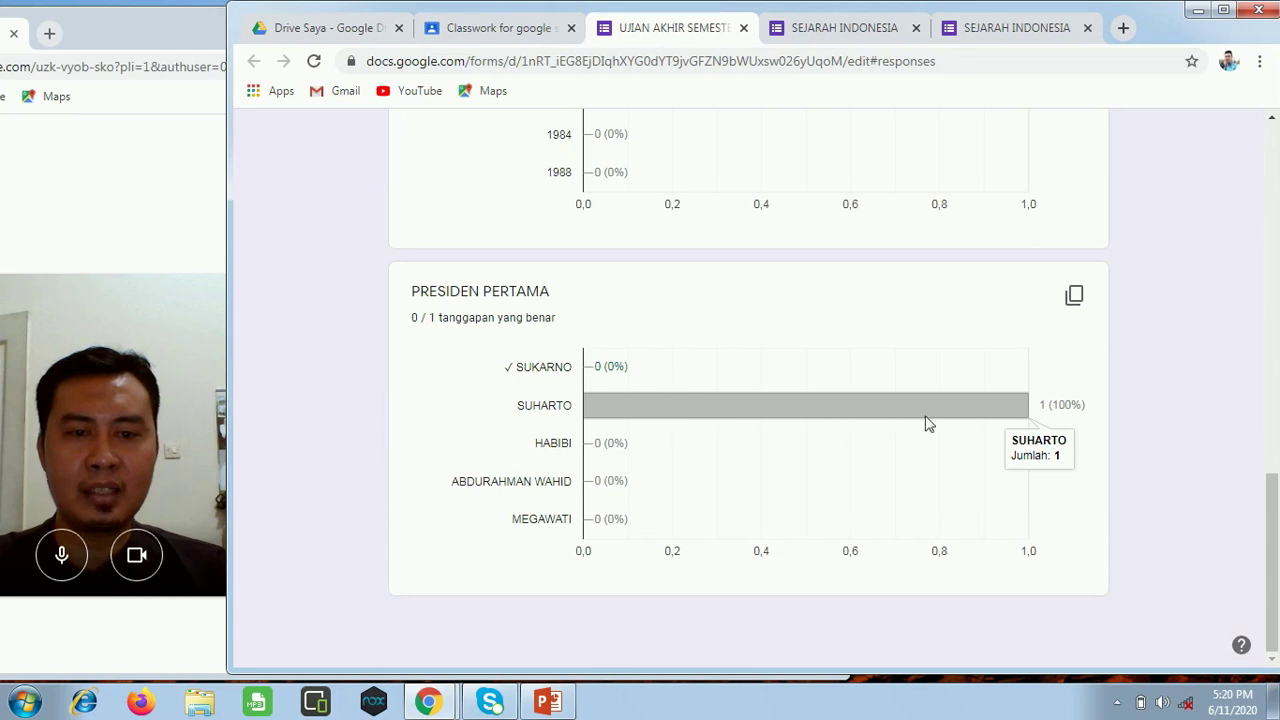
scroll(920, 432, up, 3)
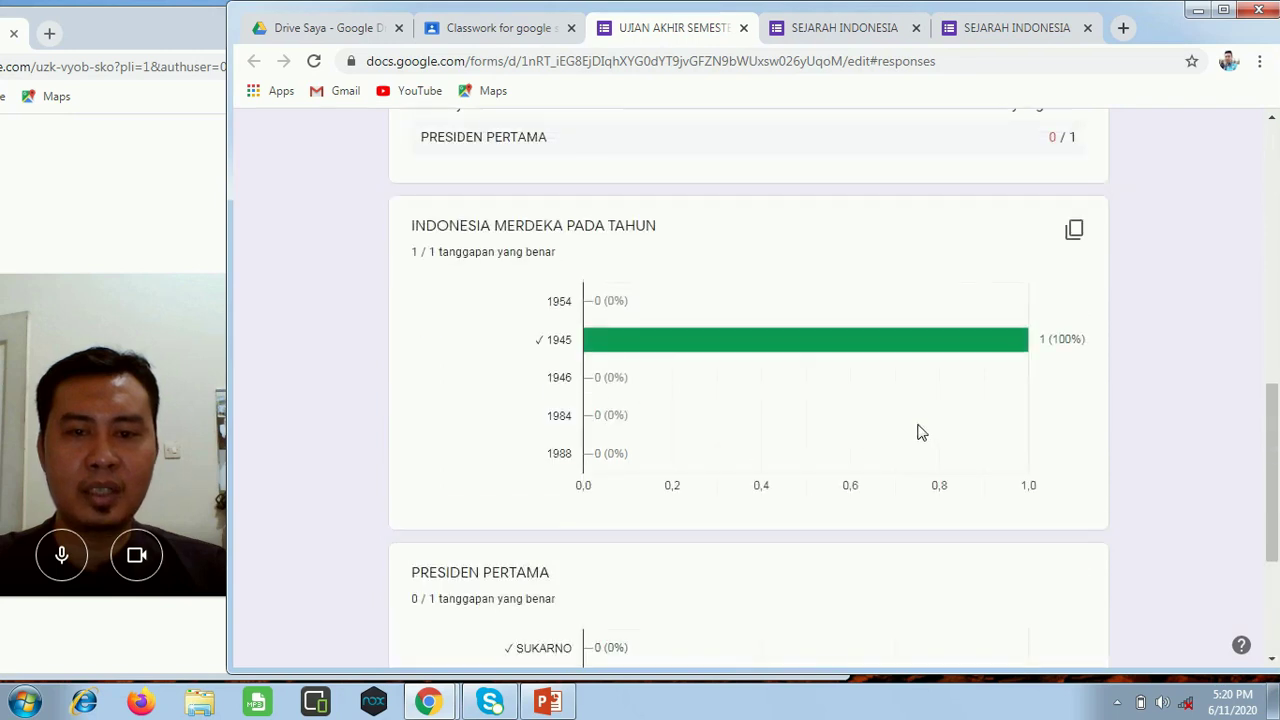
Step: Return to the scored test response and review how the answers to both questions are marked
scroll(920, 432, down, 3)
scroll(920, 432, up, 10)
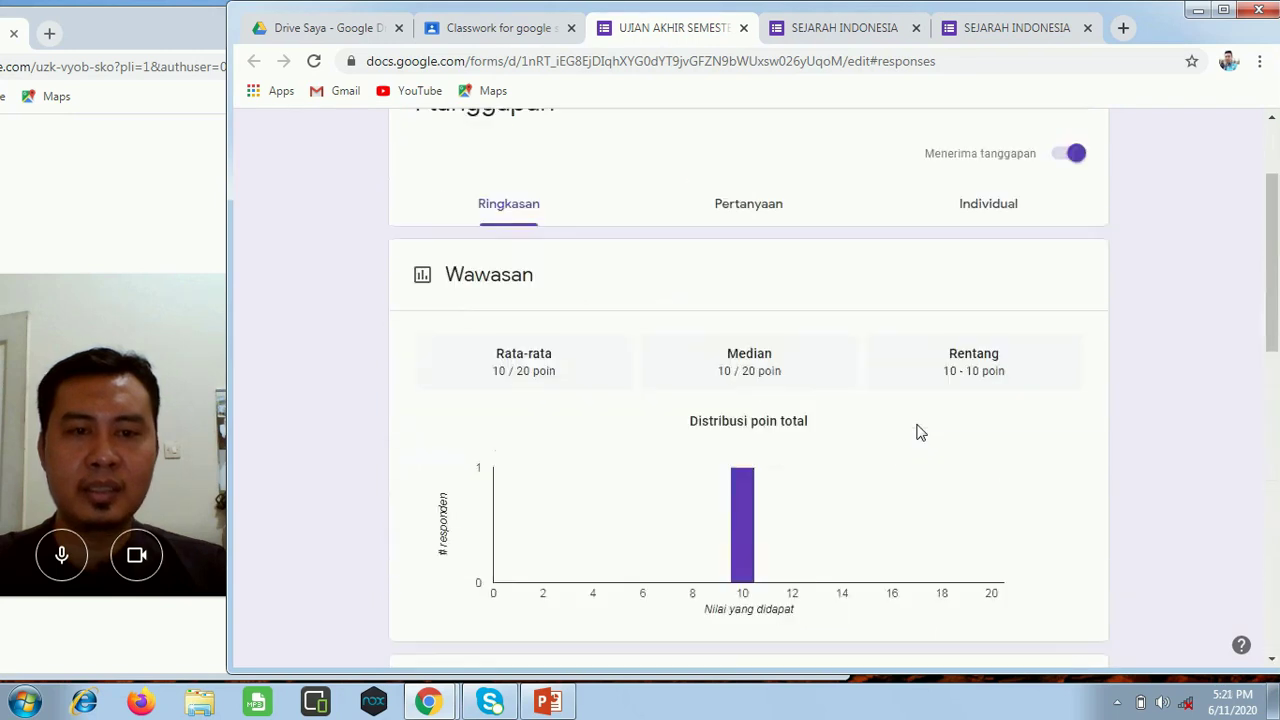
click(972, 24)
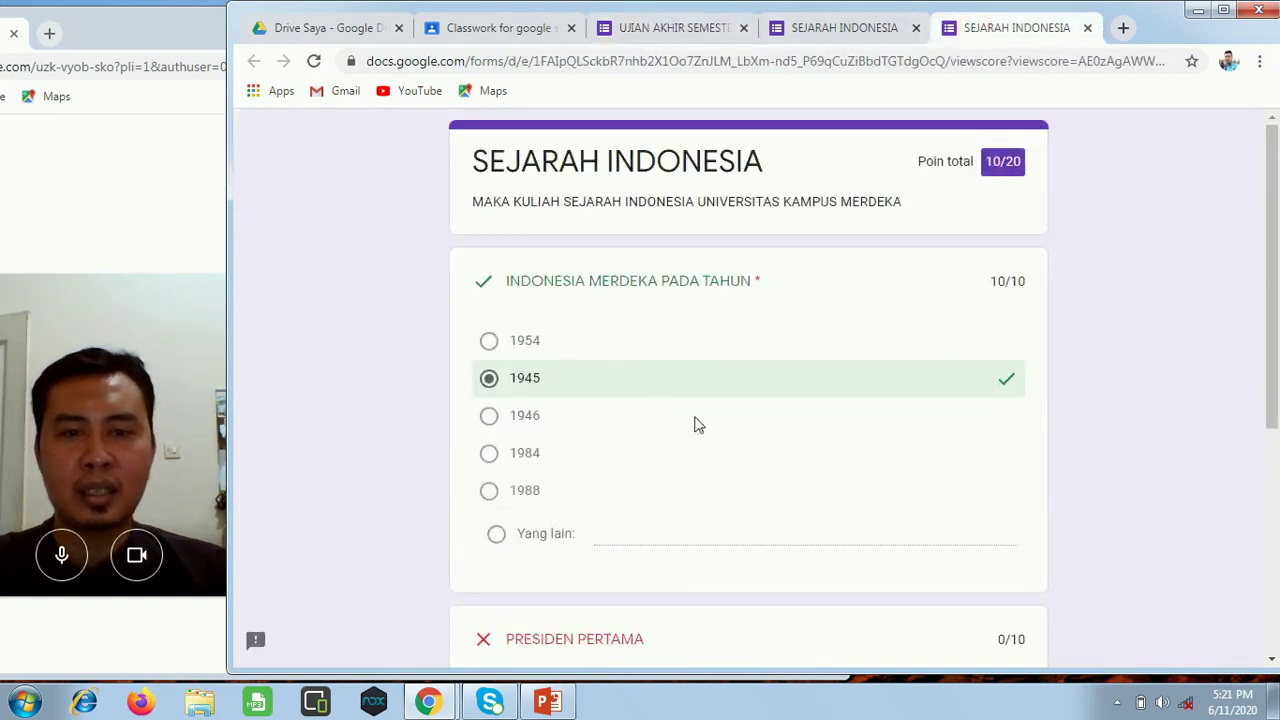
scroll(700, 451, down, 2)
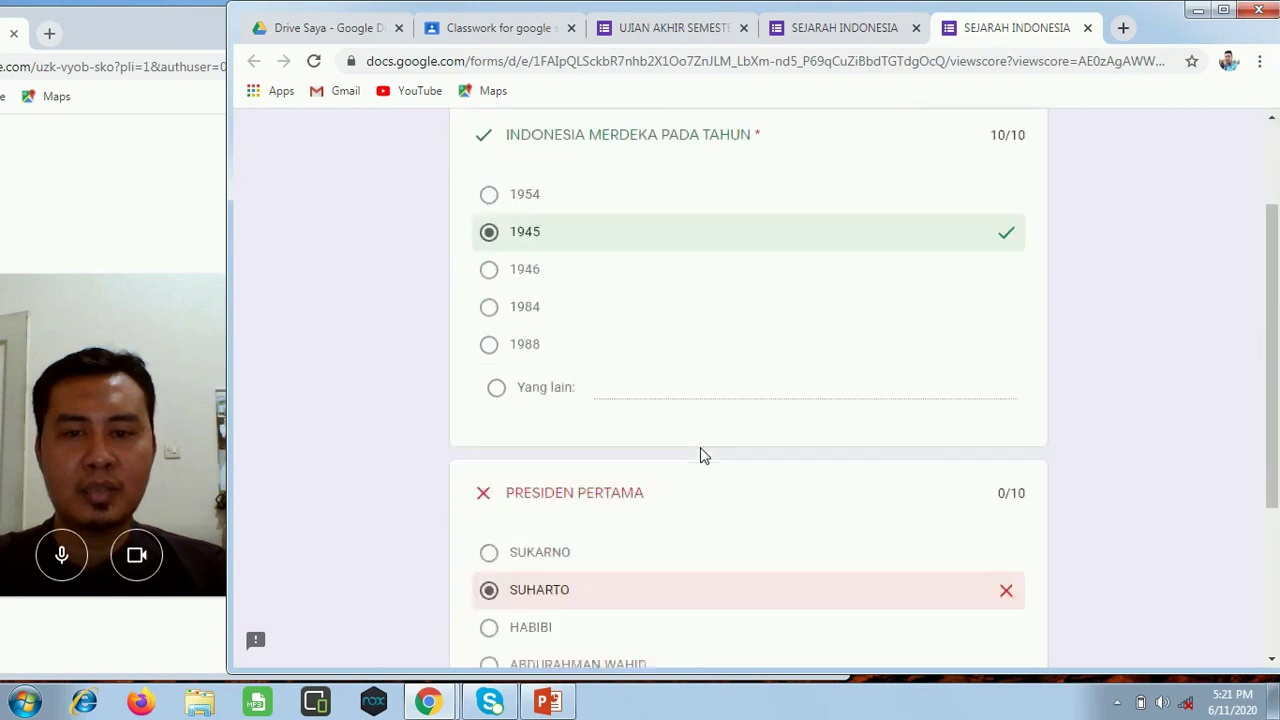
scroll(600, 395, up, 2)
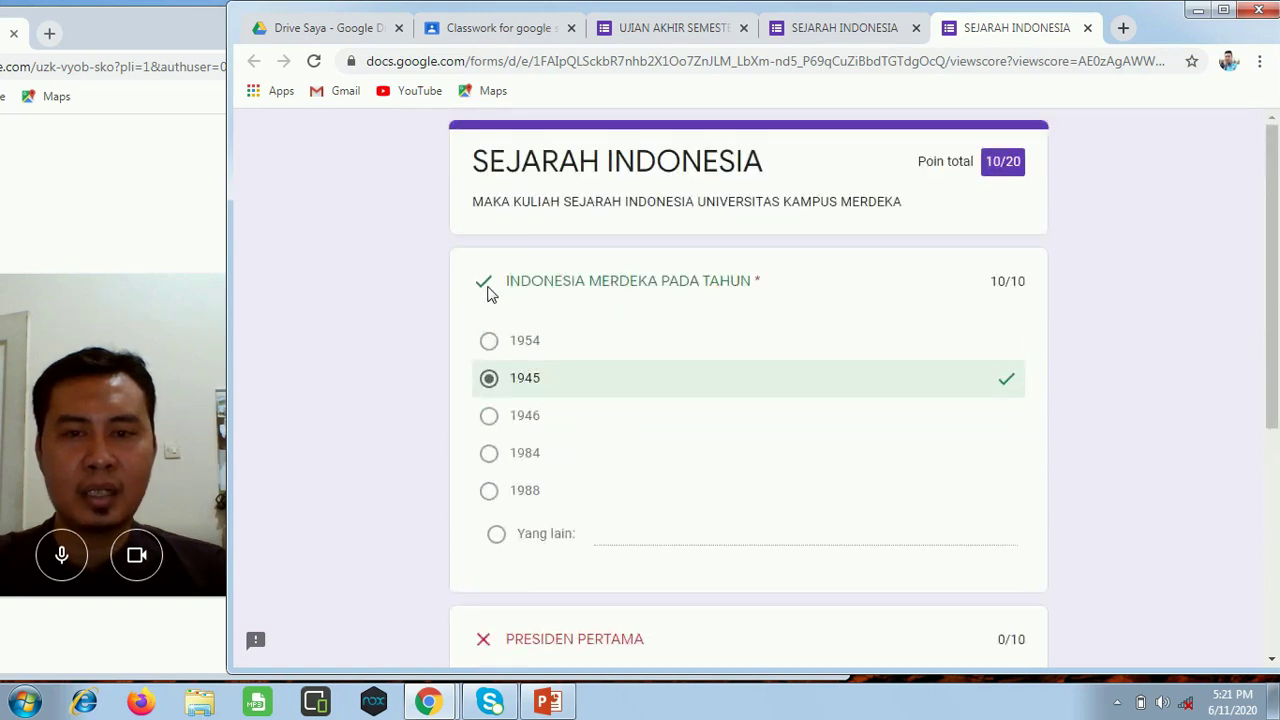
scroll(714, 500, down, 4)
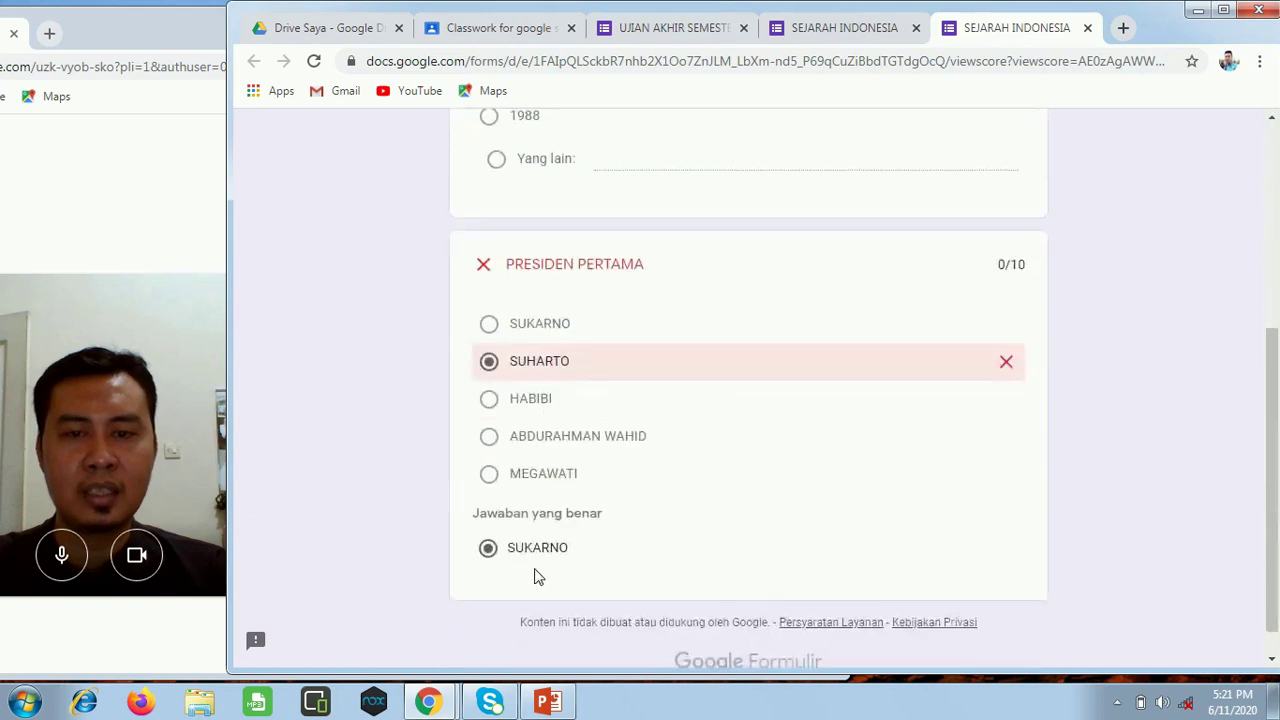
Step: Switch back to the Classroom assignment and check its student selection and points options
click(690, 27)
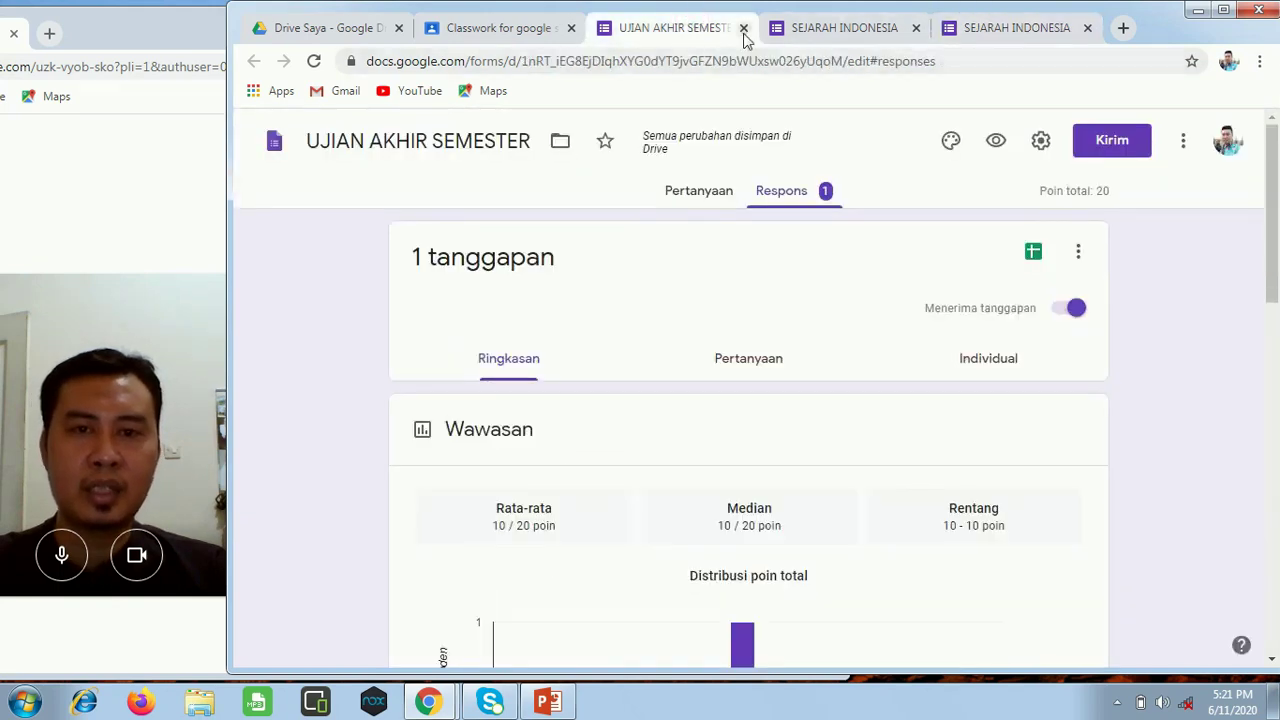
click(530, 27)
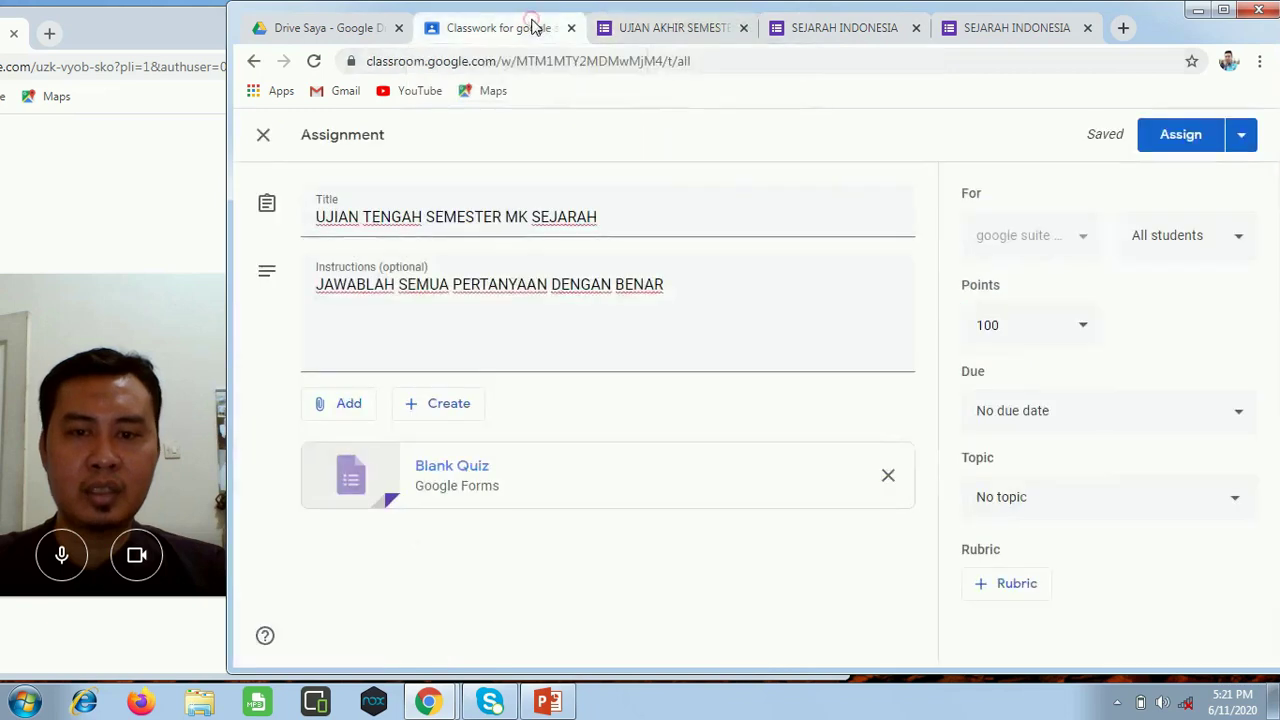
click(672, 30)
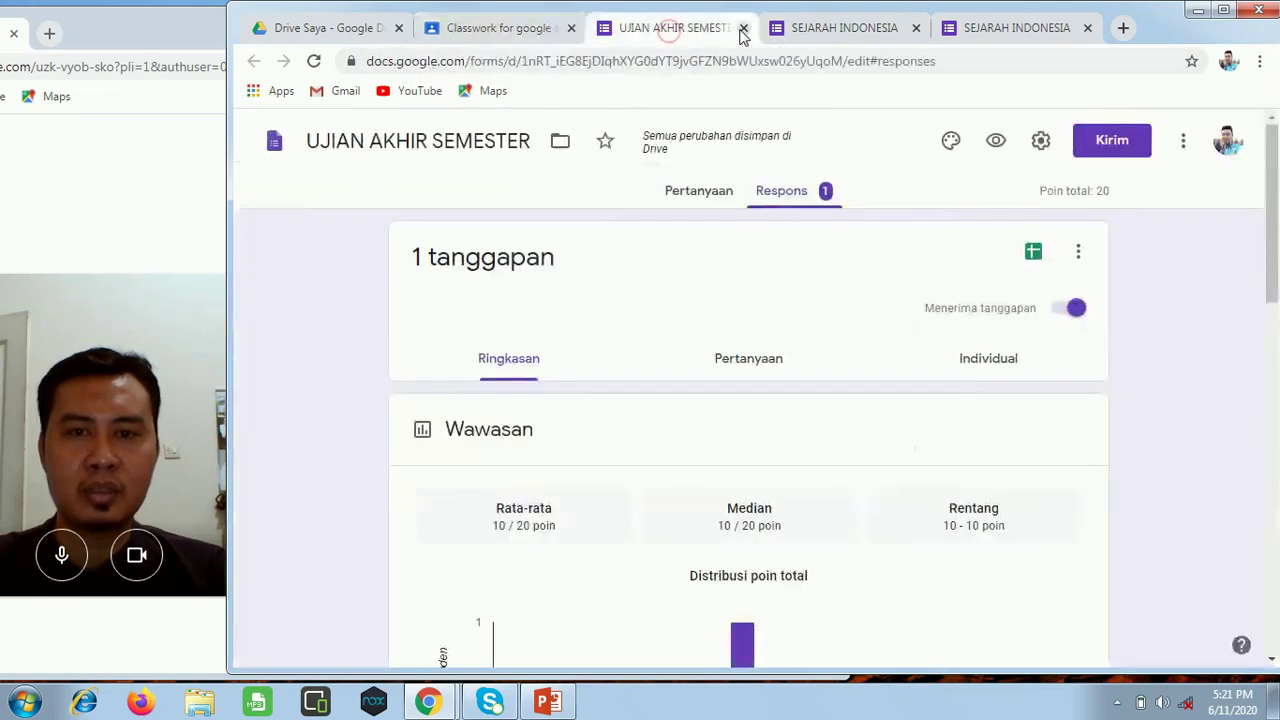
click(533, 30)
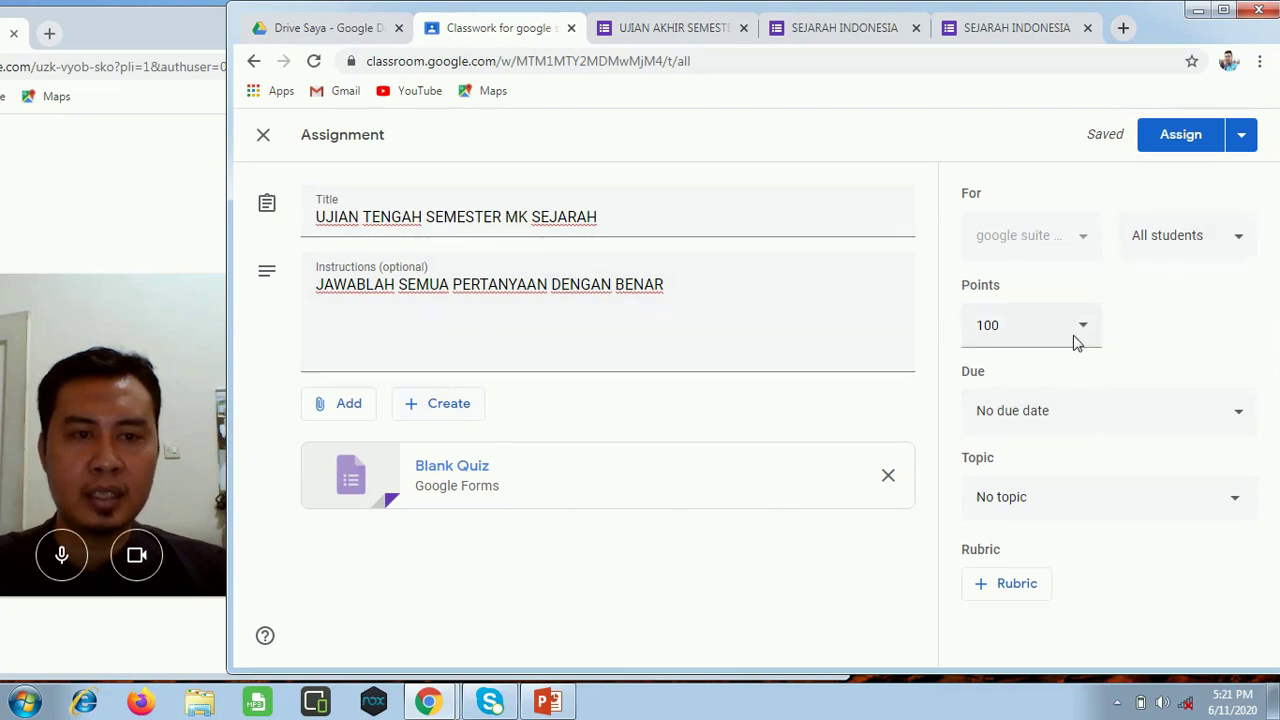
click(1237, 244)
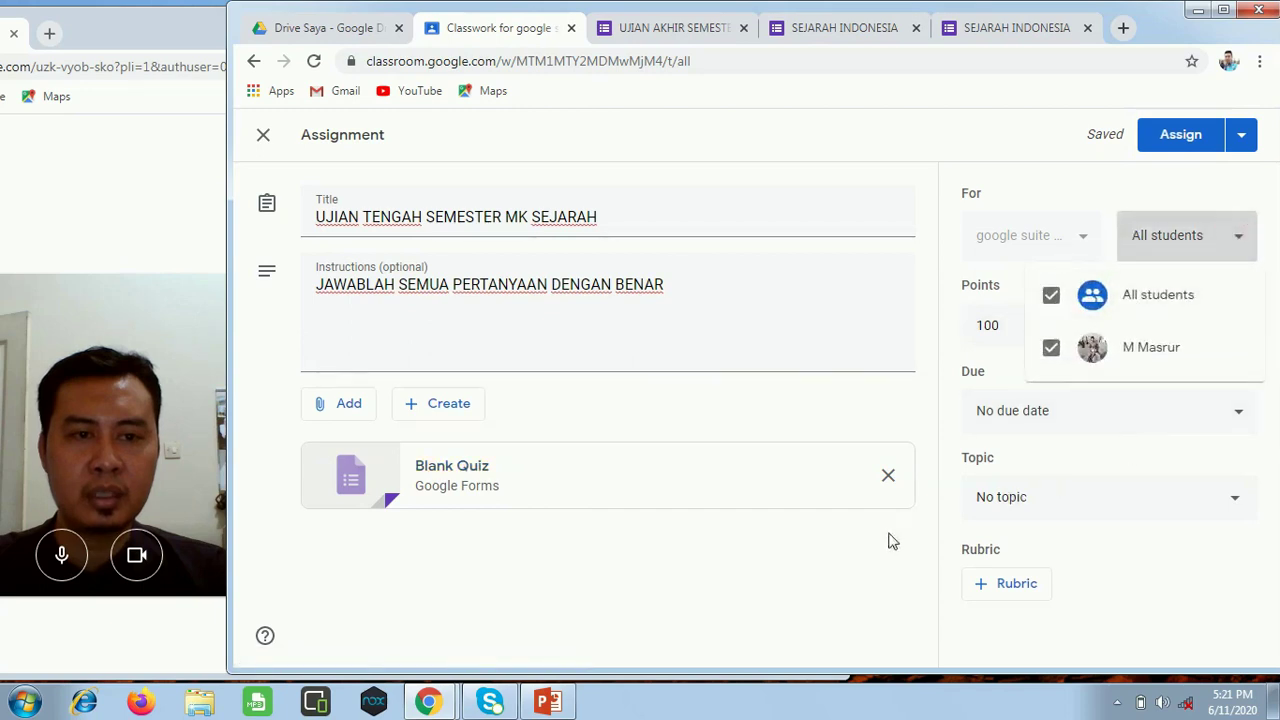
click(848, 556)
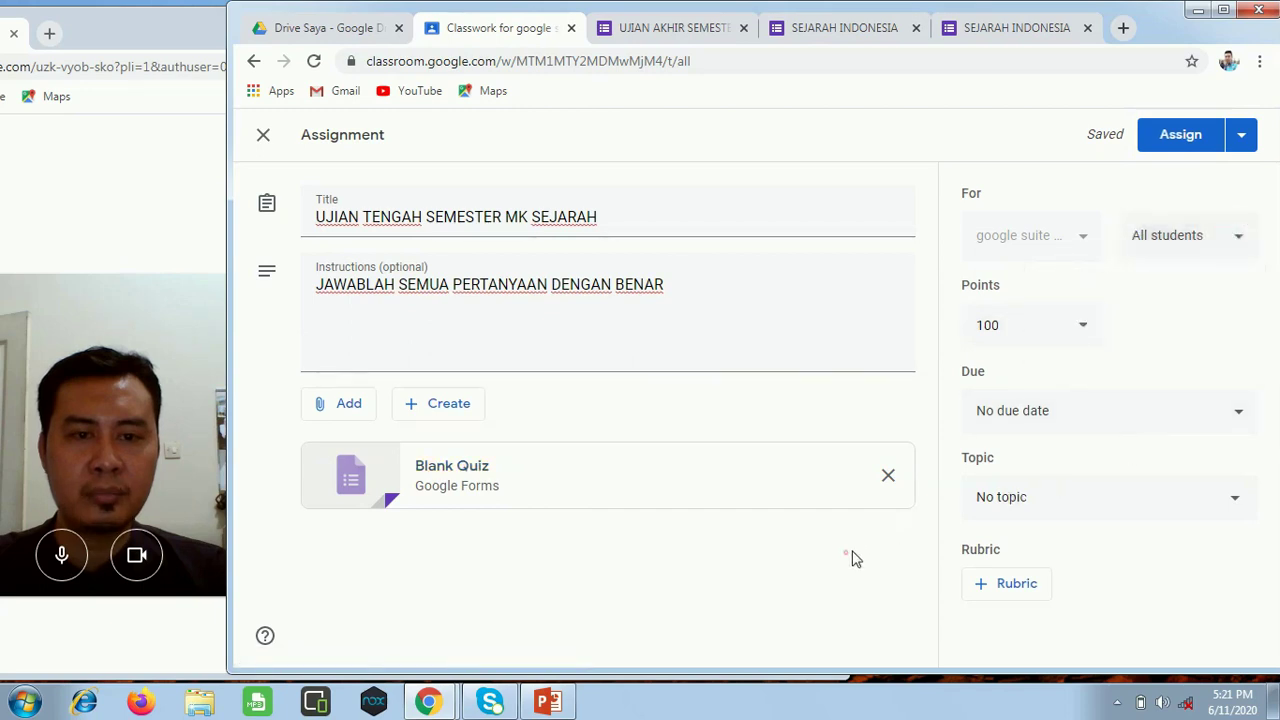
click(1082, 330)
click(1095, 372)
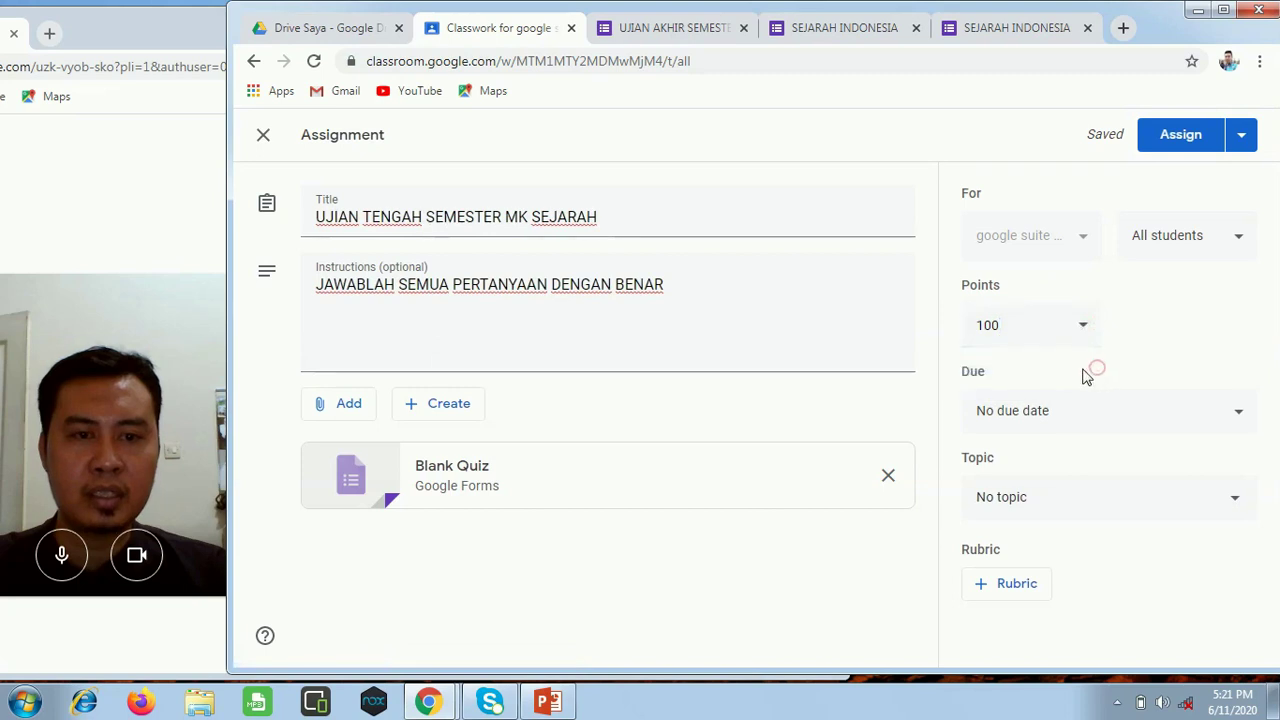
Step: Set the assignment's due date to Jun 16, 2020 at 11:59 PM
click(1028, 420)
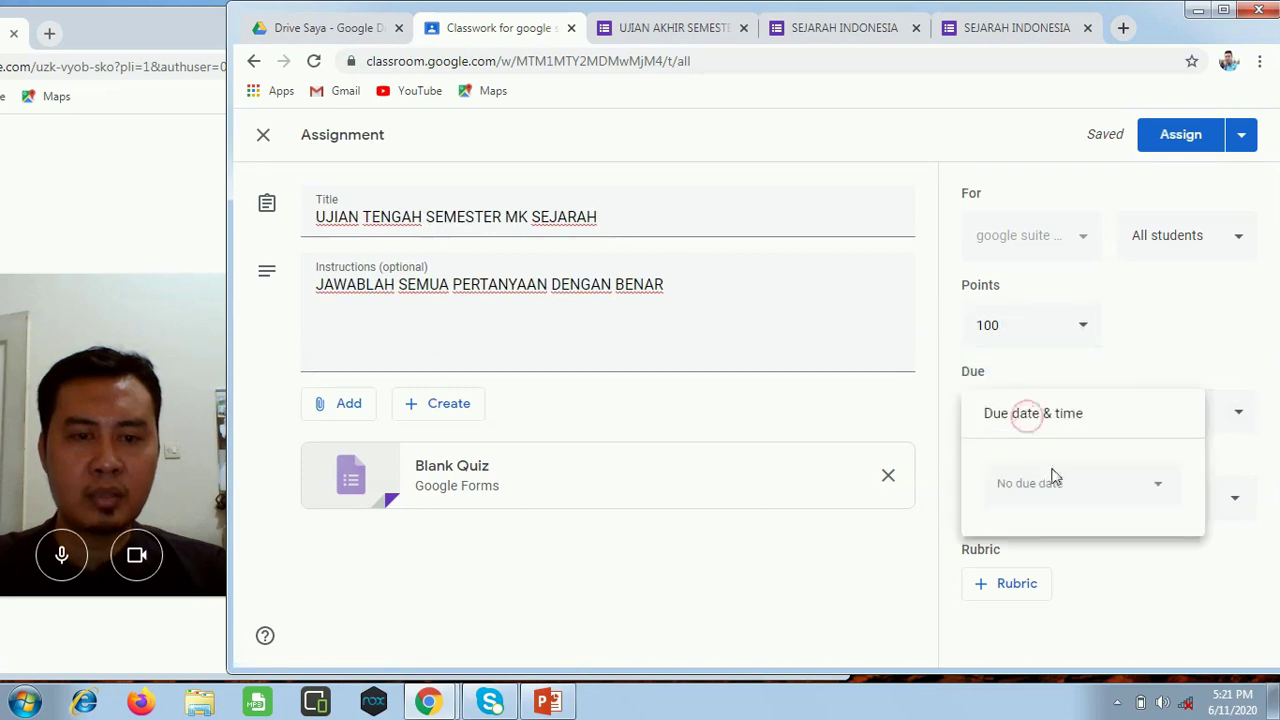
click(1158, 485)
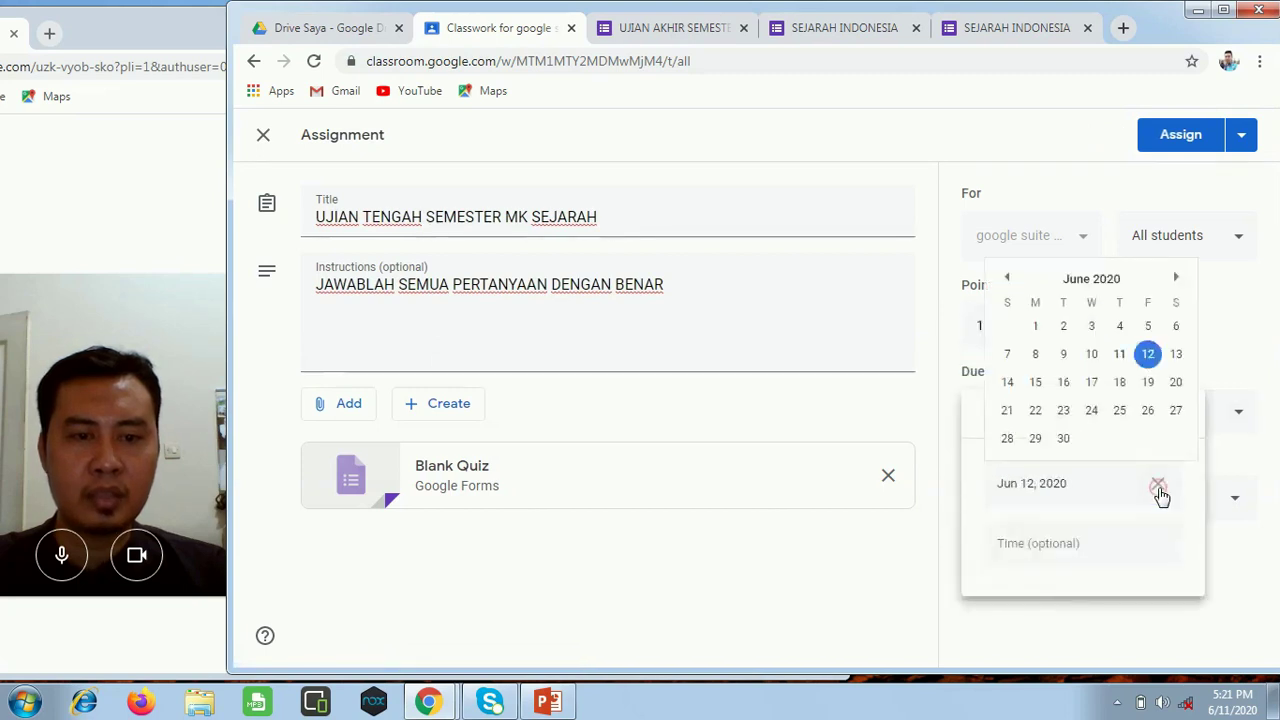
click(1063, 383)
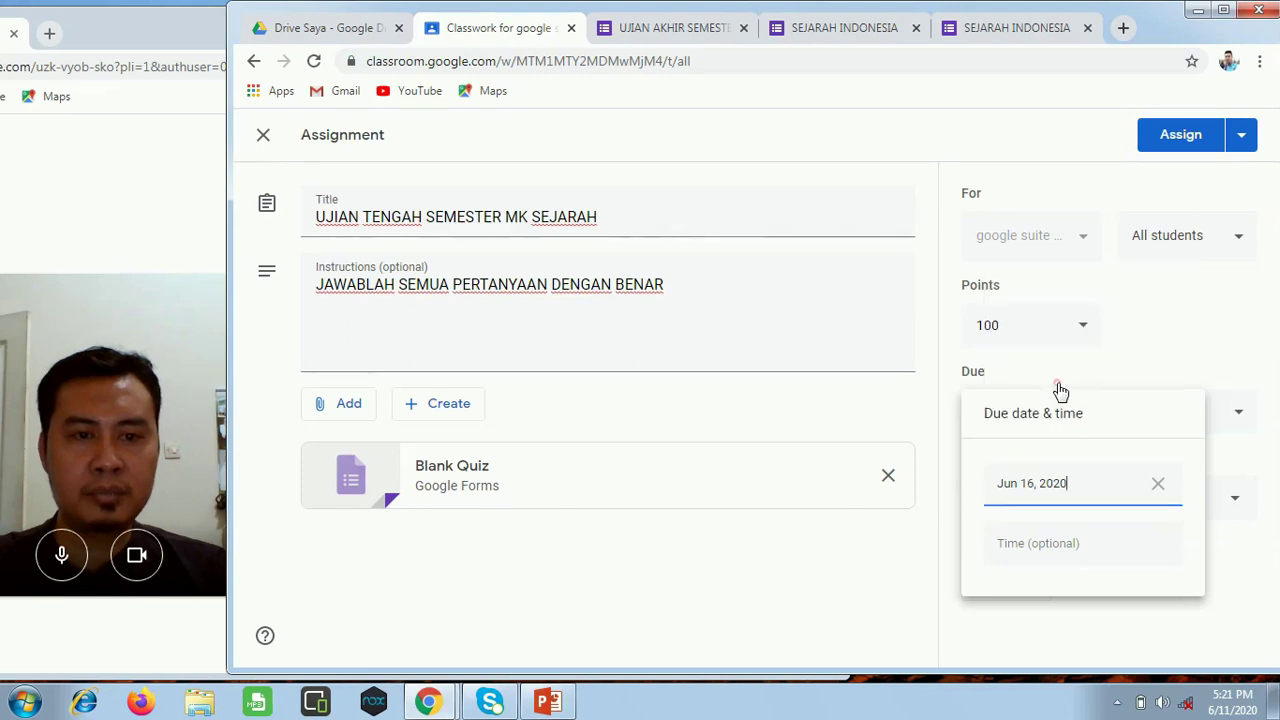
click(1028, 548)
click(1238, 576)
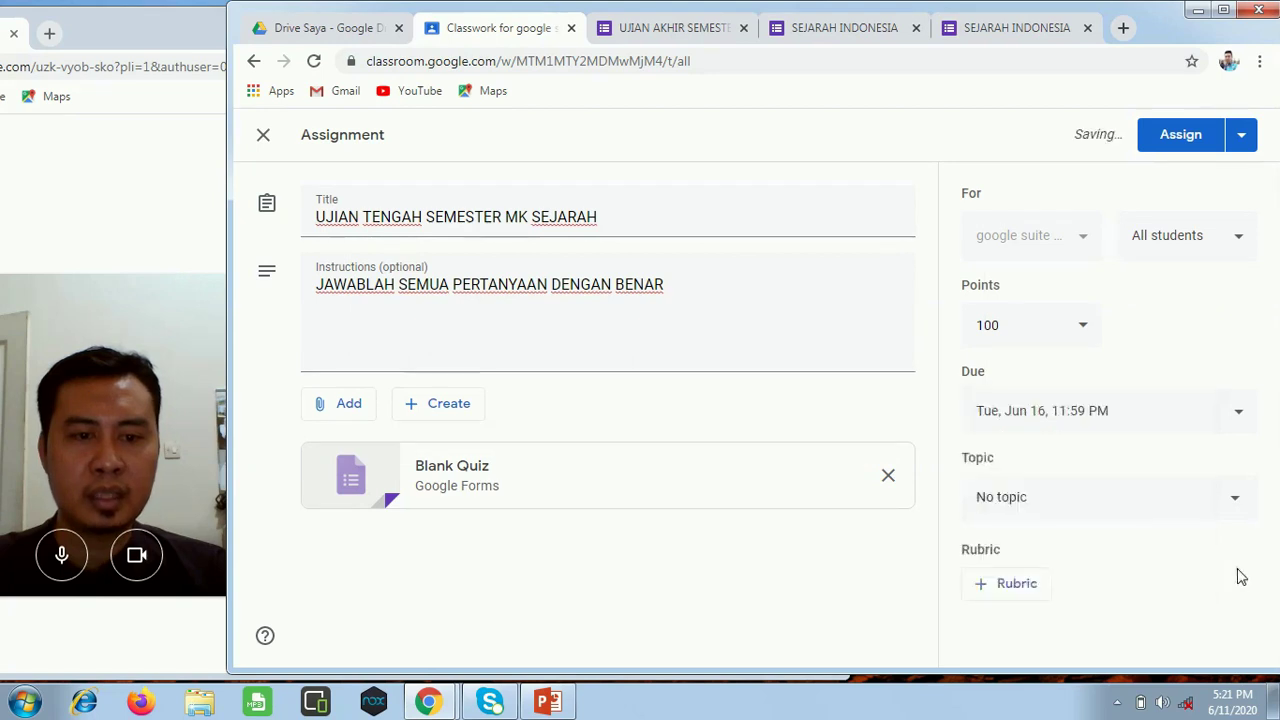
Step: Put the assignment under the topic UJIAN SEMESTER and assign it to the class
click(1026, 500)
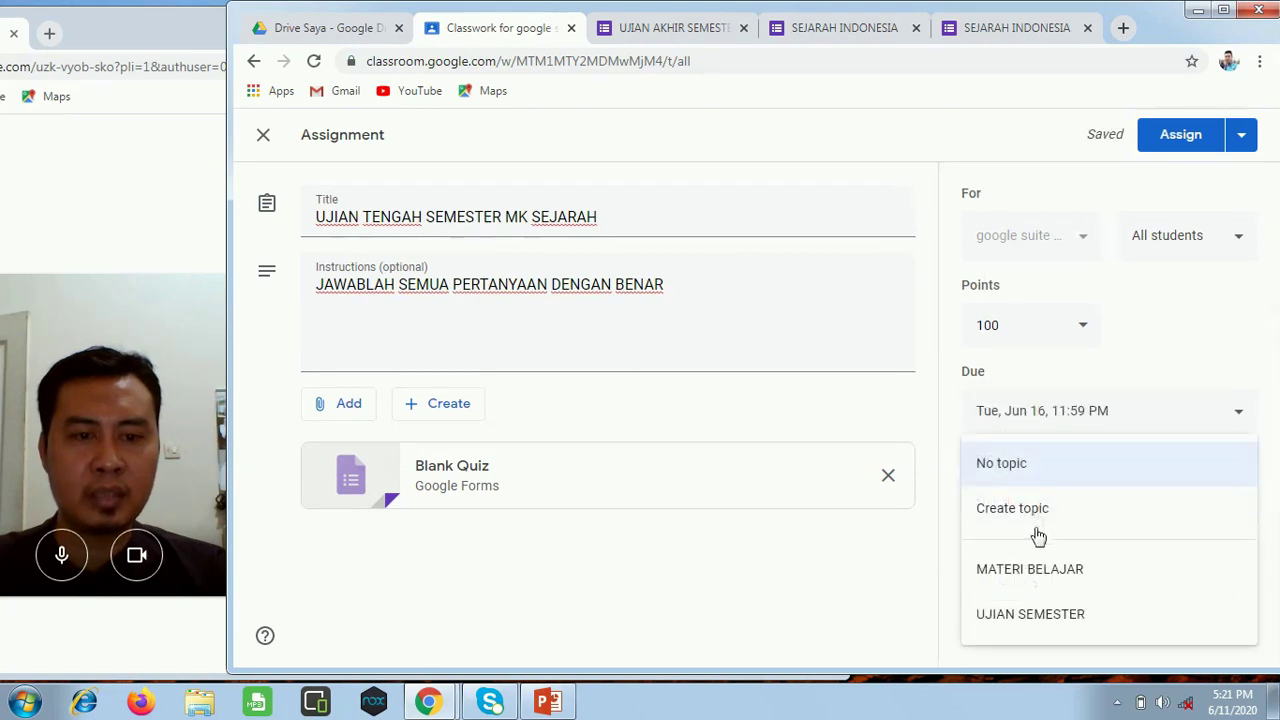
click(1035, 624)
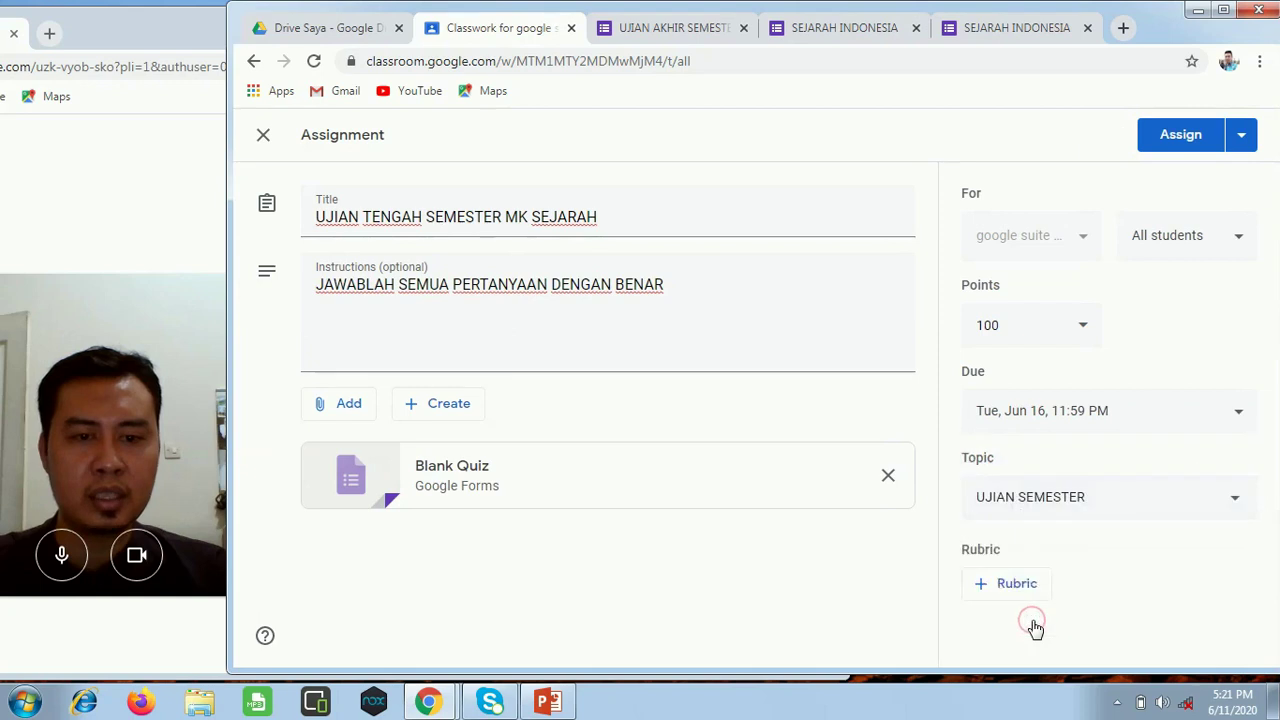
click(1178, 140)
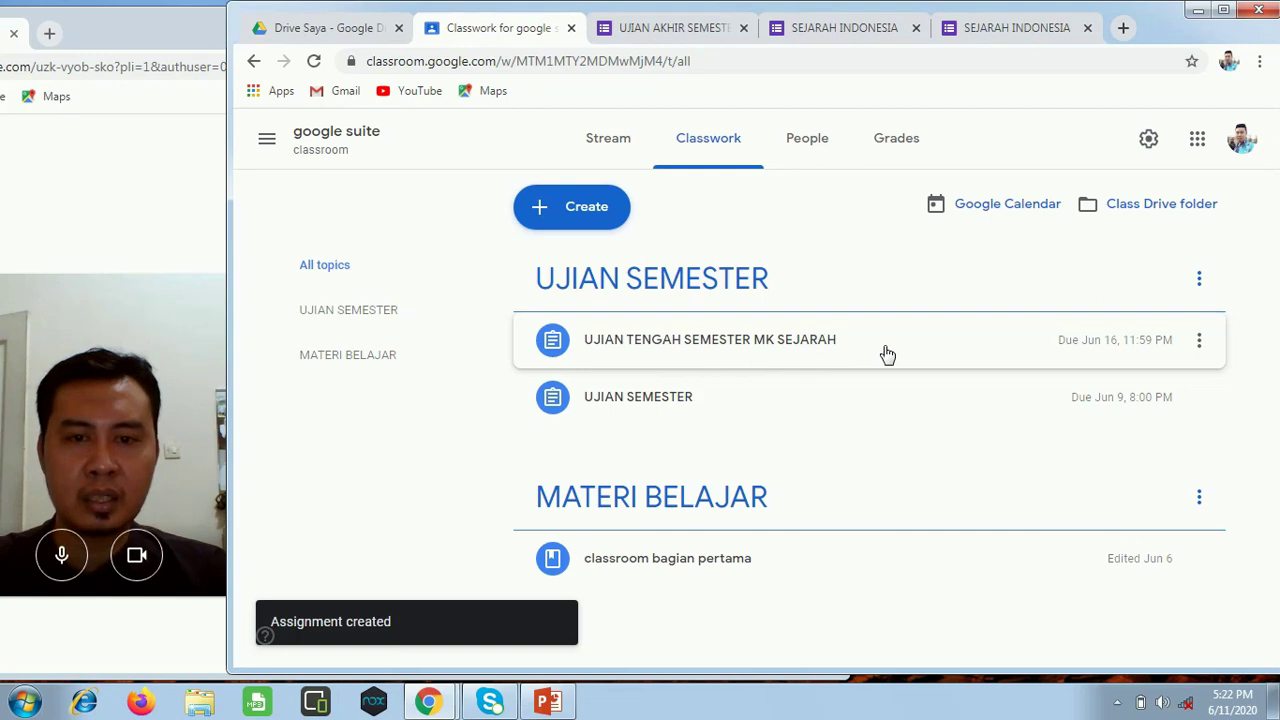
Step: Open the class stream and close the form editor, submission confirmation and score tabs
click(586, 146)
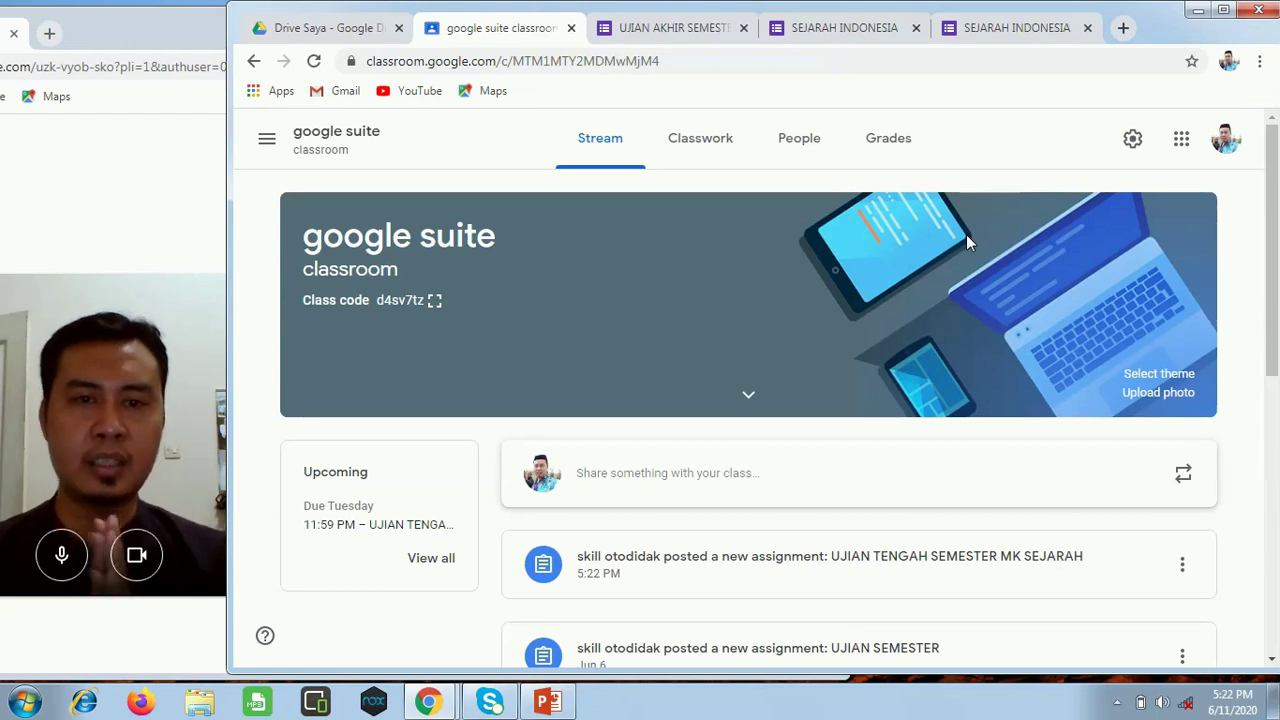
click(700, 27)
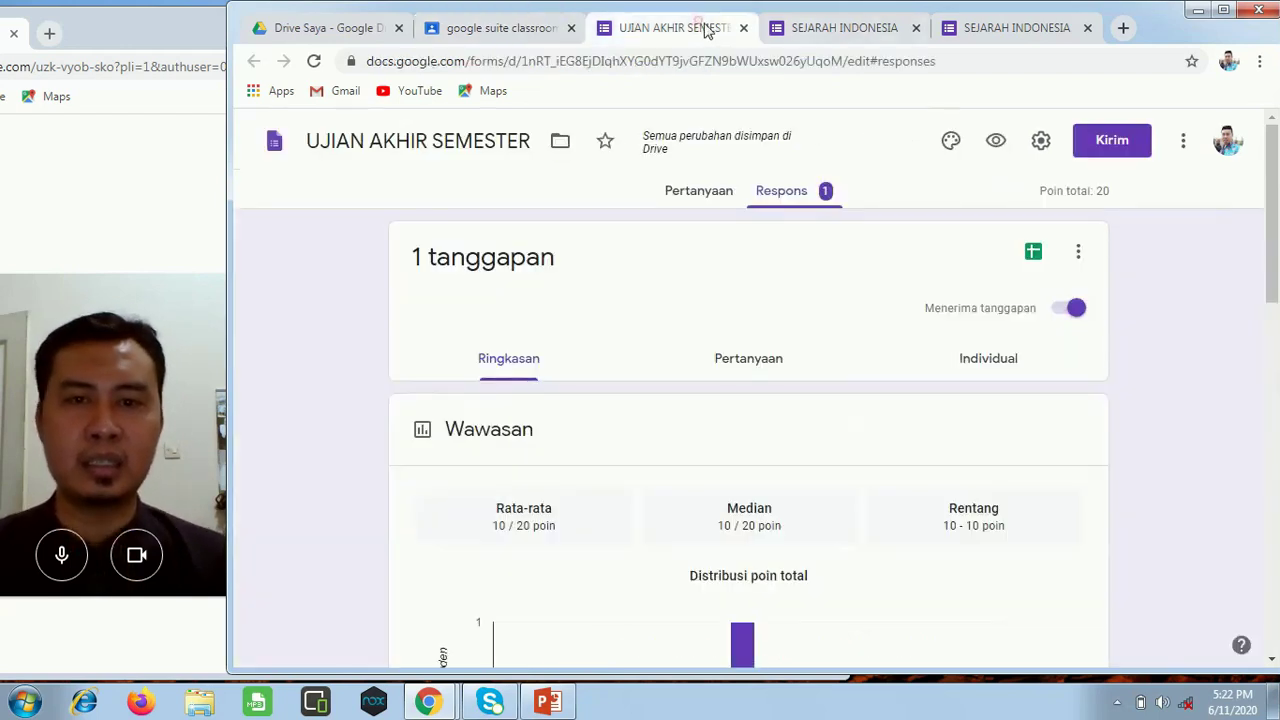
click(743, 28)
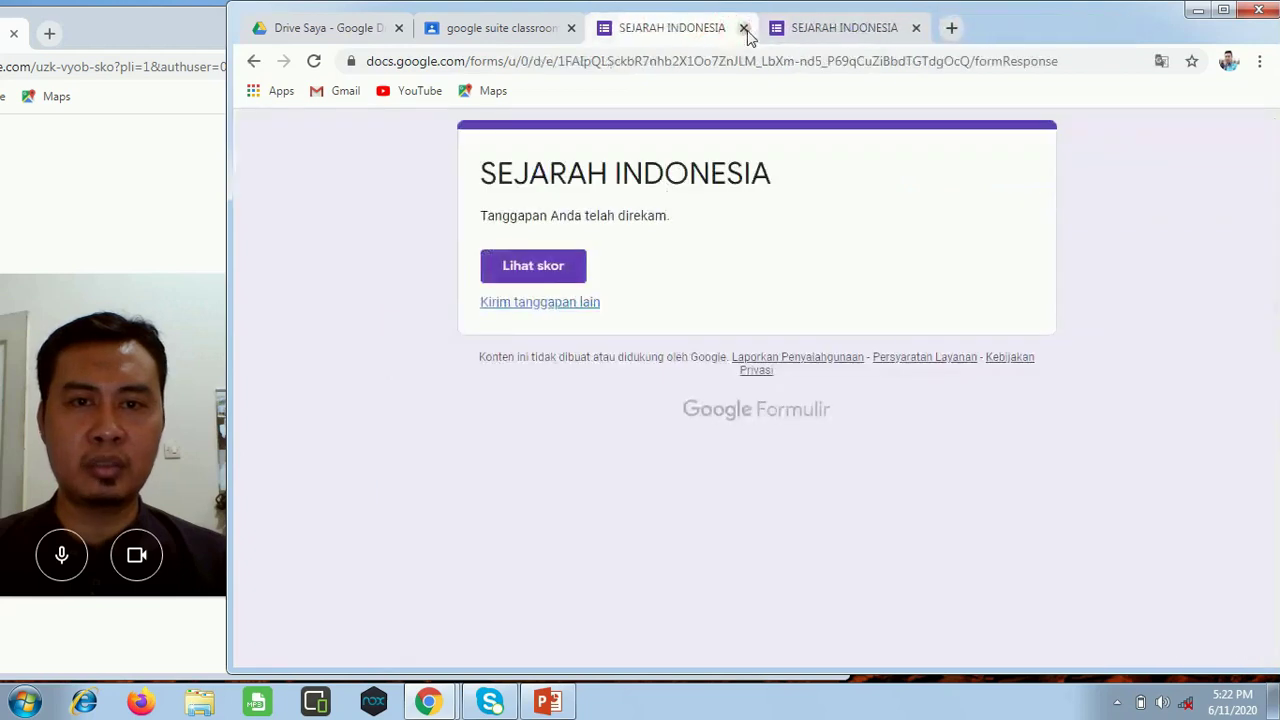
click(743, 28)
click(743, 28)
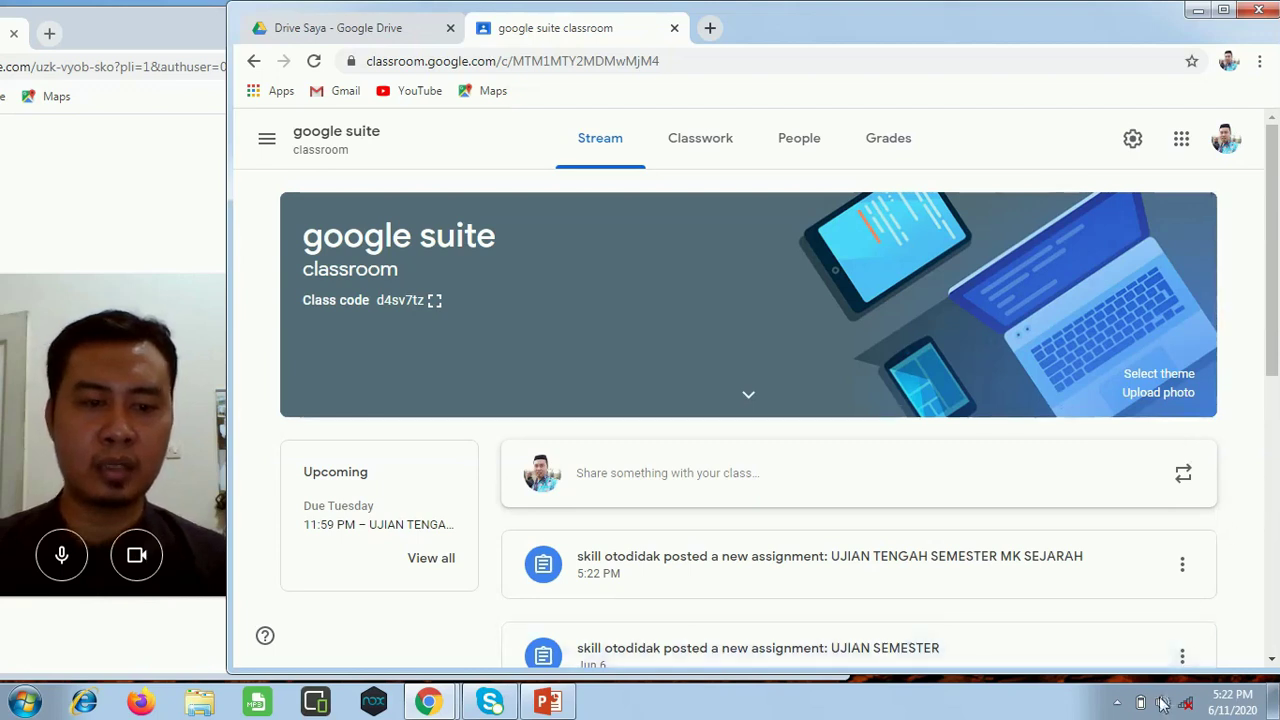
click(1117, 702)
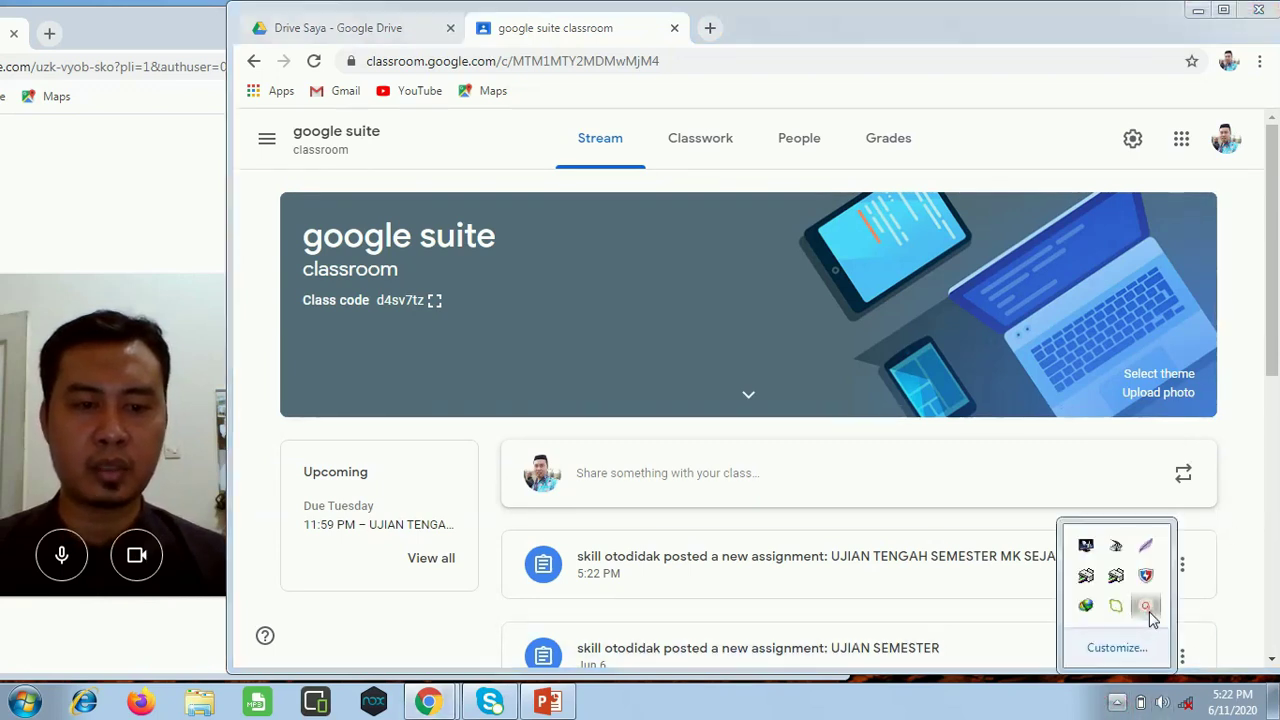